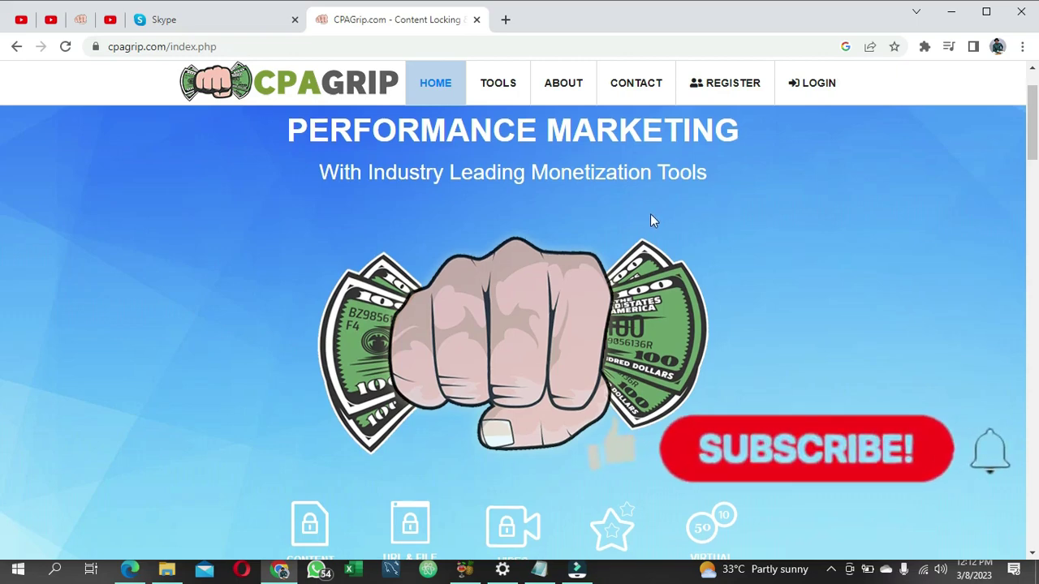
Step: Scroll through the CPAGrip home page and go to the publisher REGISTER page
{"action": "scroll", "coordinate": [651, 215], "scroll_direction": "down", "scroll_amount": 1}
{"action": "scroll", "coordinate": [651, 214], "scroll_direction": "up", "scroll_amount": 2}
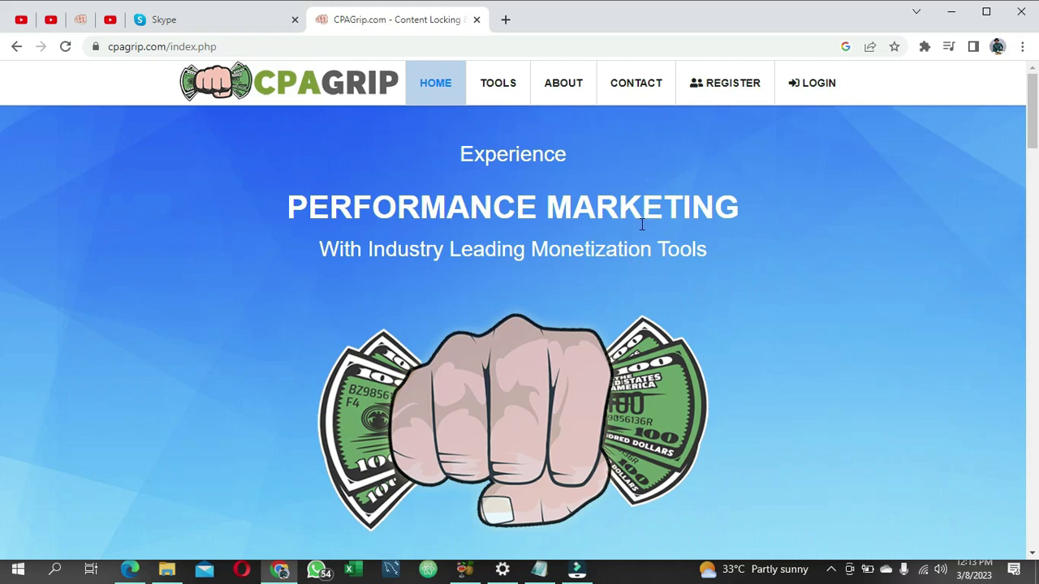
{"action": "scroll", "coordinate": [640, 227], "scroll_direction": "down", "scroll_amount": 1}
{"action": "scroll", "coordinate": [640, 234], "scroll_direction": "down", "scroll_amount": 1}
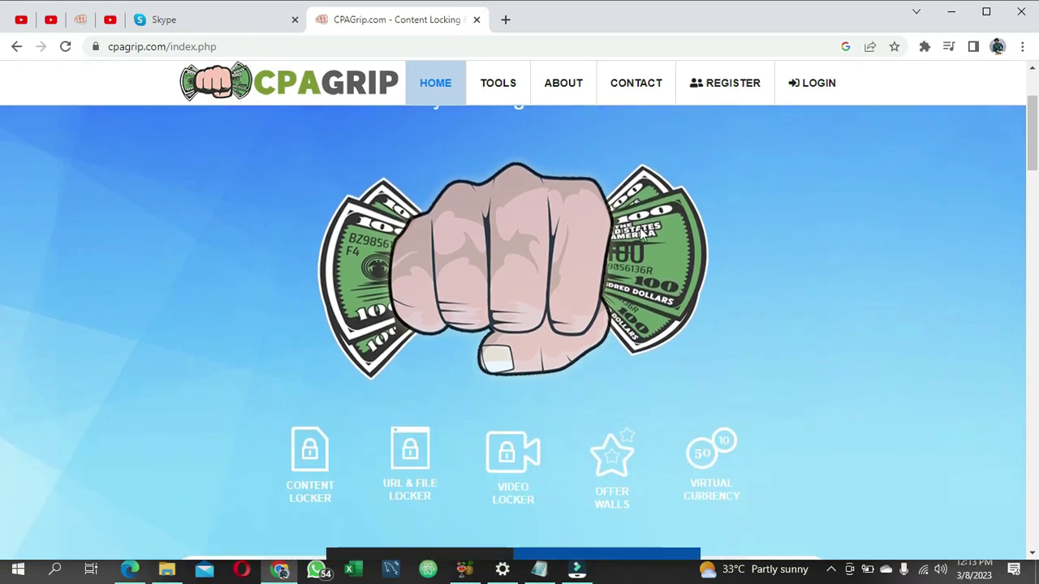
{"action": "scroll", "coordinate": [639, 234], "scroll_direction": "up", "scroll_amount": 2}
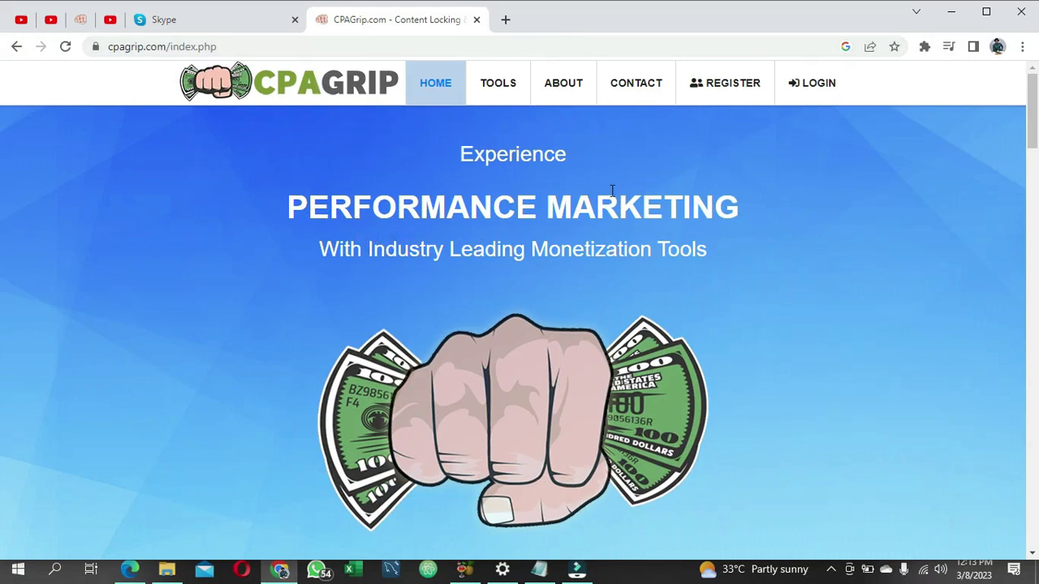
{"action": "left_click", "coordinate": [722, 84]}
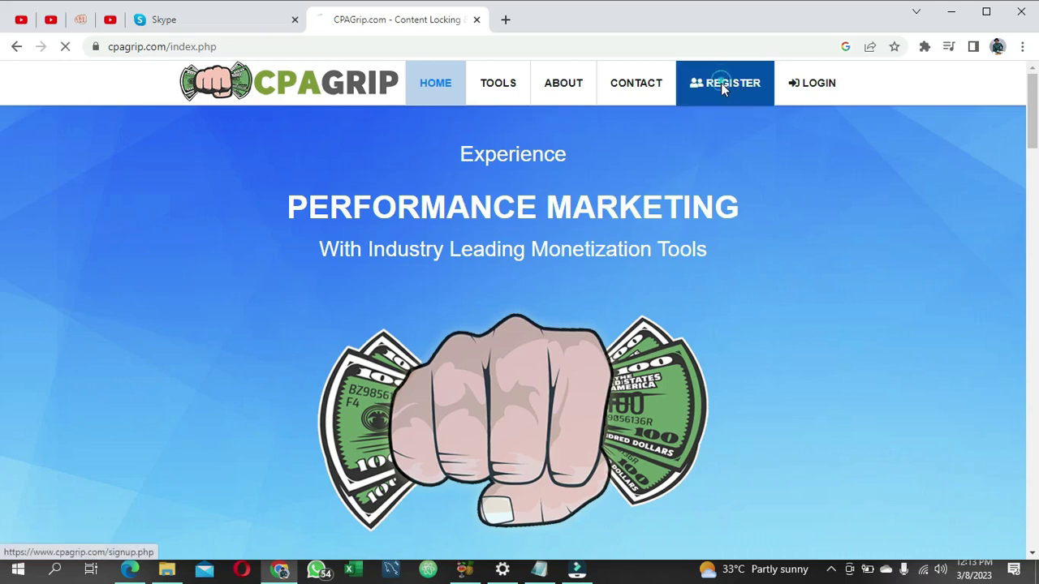
Step: Enter the first name, last name and company name on the sign-up form
{"action": "scroll", "coordinate": [701, 202], "scroll_direction": "down", "scroll_amount": 1}
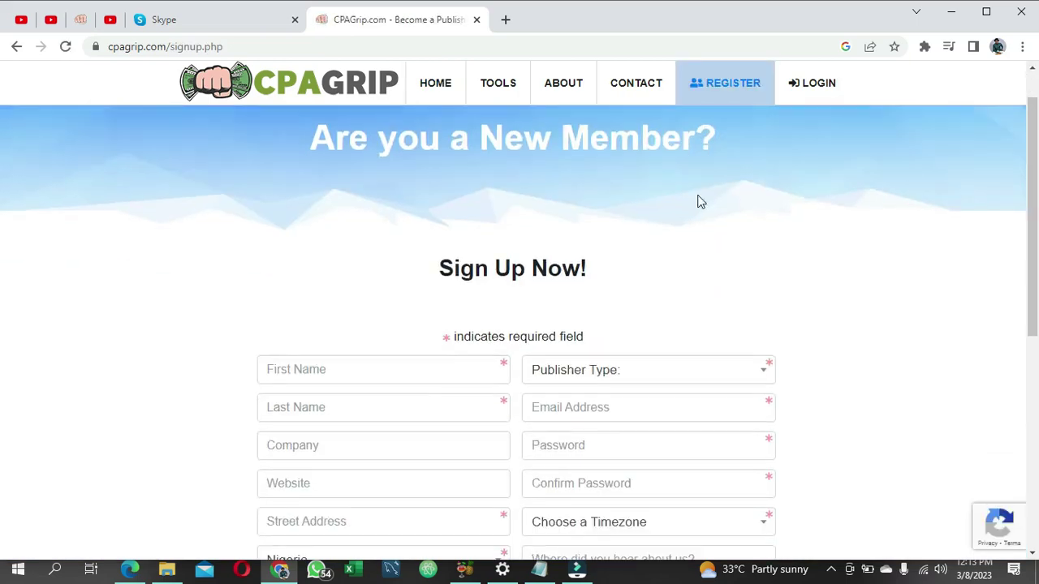
{"action": "scroll", "coordinate": [487, 219], "scroll_direction": "up", "scroll_amount": 1}
{"action": "scroll", "coordinate": [594, 242], "scroll_direction": "down", "scroll_amount": 1}
{"action": "scroll", "coordinate": [593, 242], "scroll_direction": "down", "scroll_amount": 2}
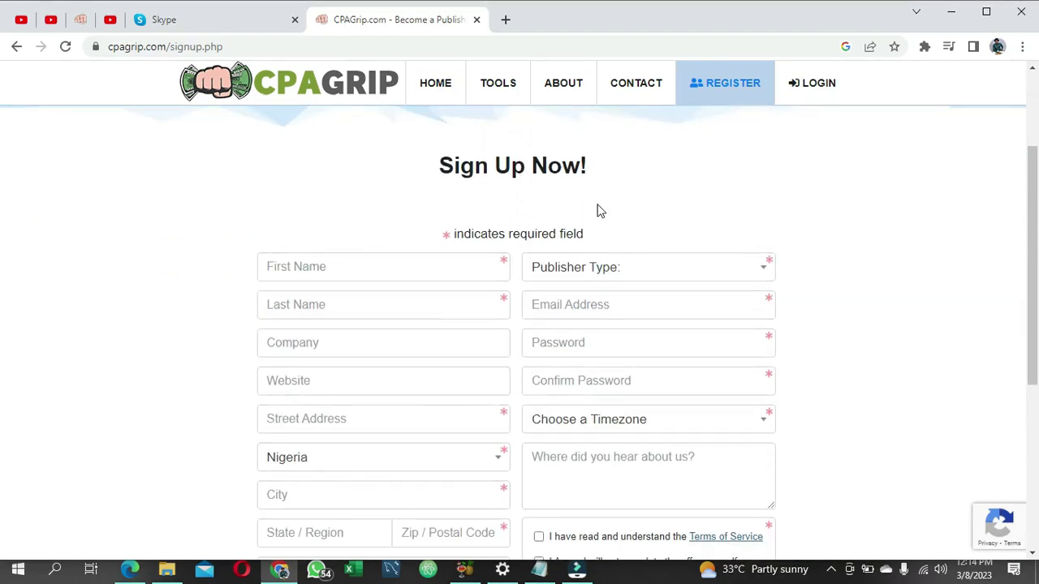
{"action": "left_click", "coordinate": [389, 267]}
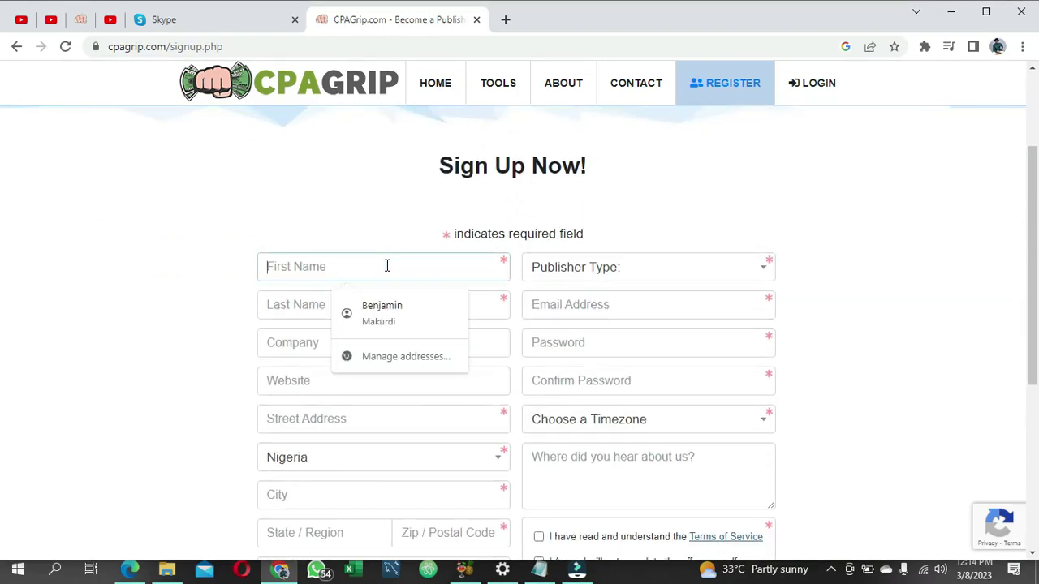
{"action": "type", "text": "Gem"}
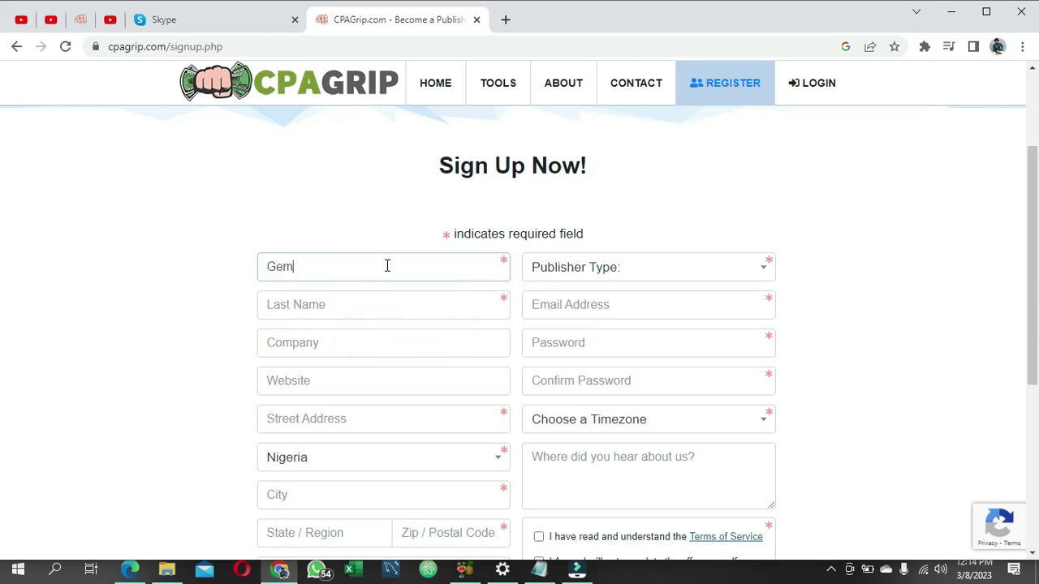
{"action": "type", "text": "anen"}
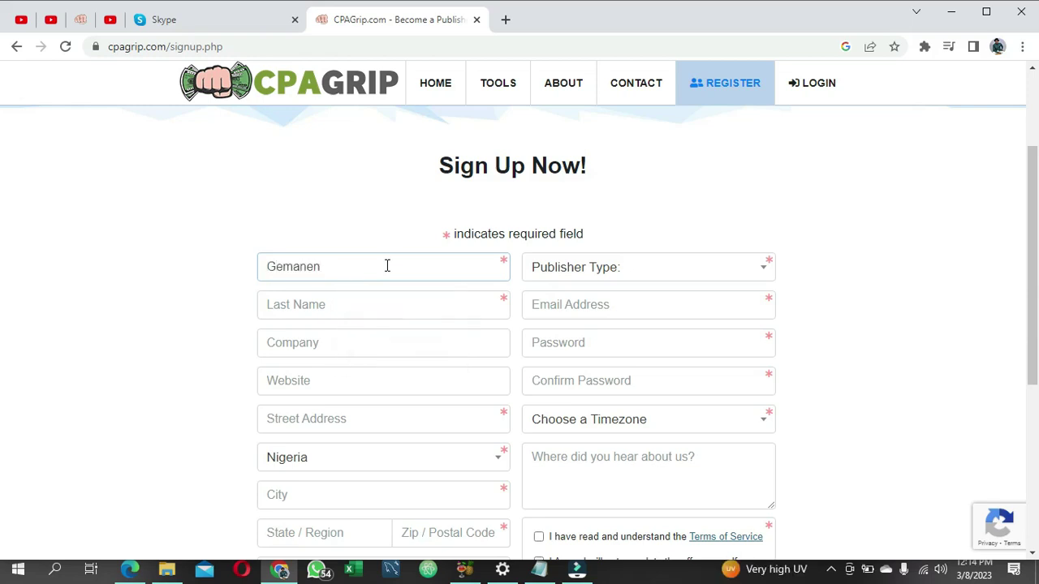
{"action": "left_click", "coordinate": [301, 304]}
{"action": "type", "text": "INJA"}
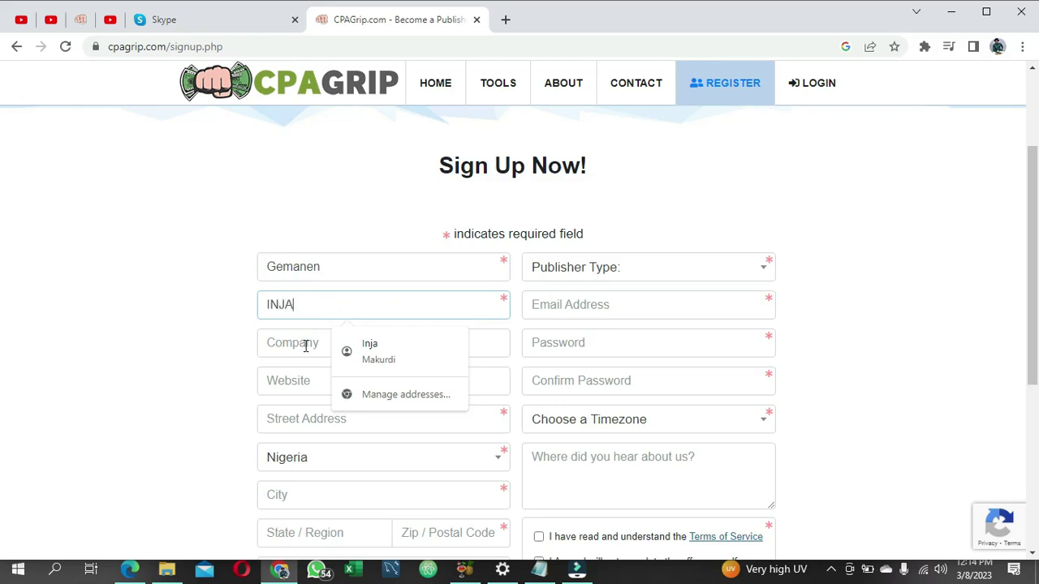
{"action": "left_click", "coordinate": [304, 343]}
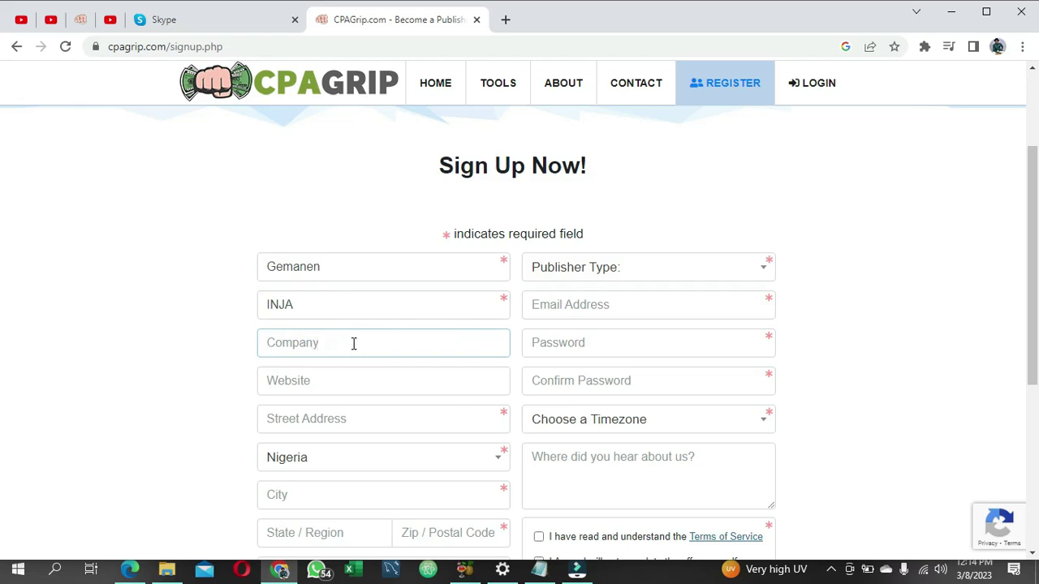
{"action": "type", "text": "Gemaneninja"}
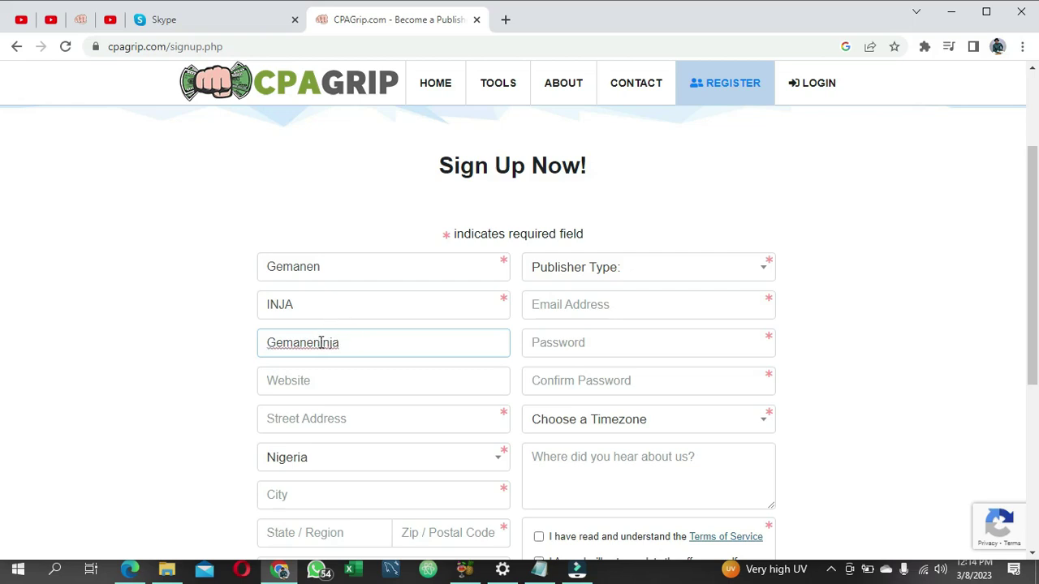
{"action": "left_click", "coordinate": [322, 344]}
{"action": "left_click", "coordinate": [303, 382]}
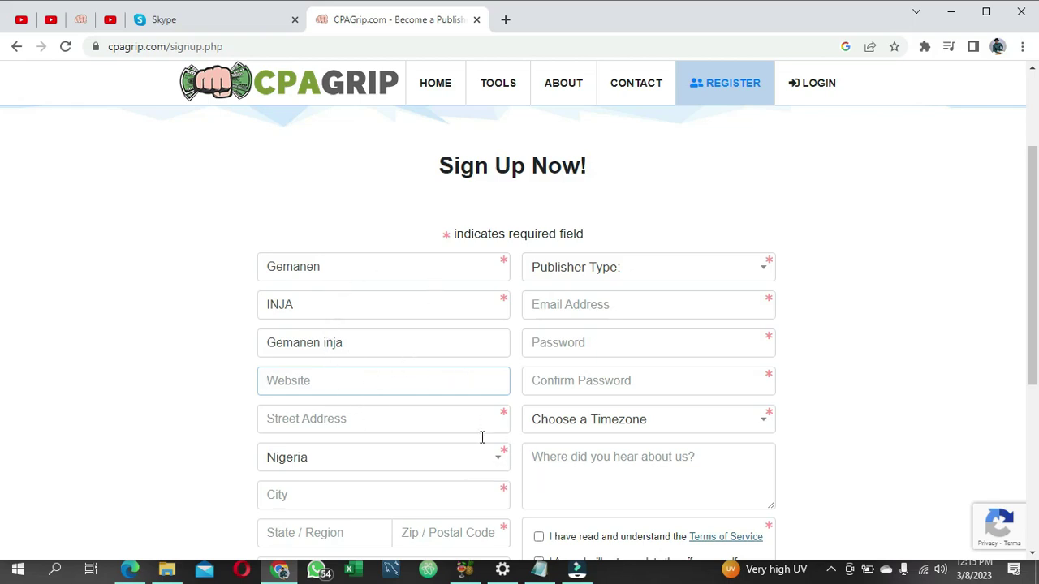
Step: Copy the YouTube channel link from the note and paste it into Website
{"action": "left_click", "coordinate": [538, 570]}
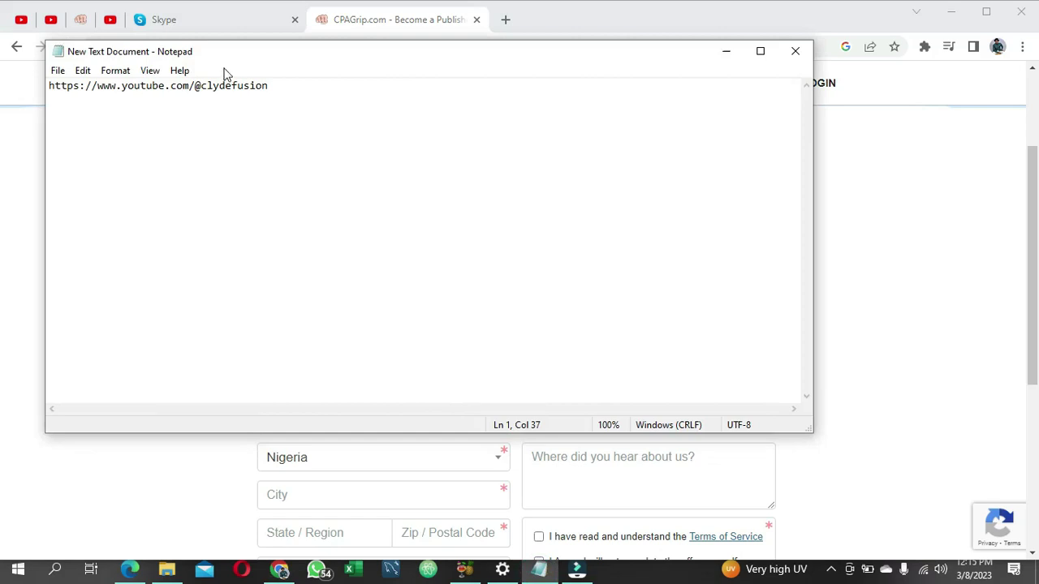
{"action": "left_click_drag", "start_coordinate": [276, 88], "coordinate": [49, 93]}
{"action": "key", "text": "ctrl+c"}
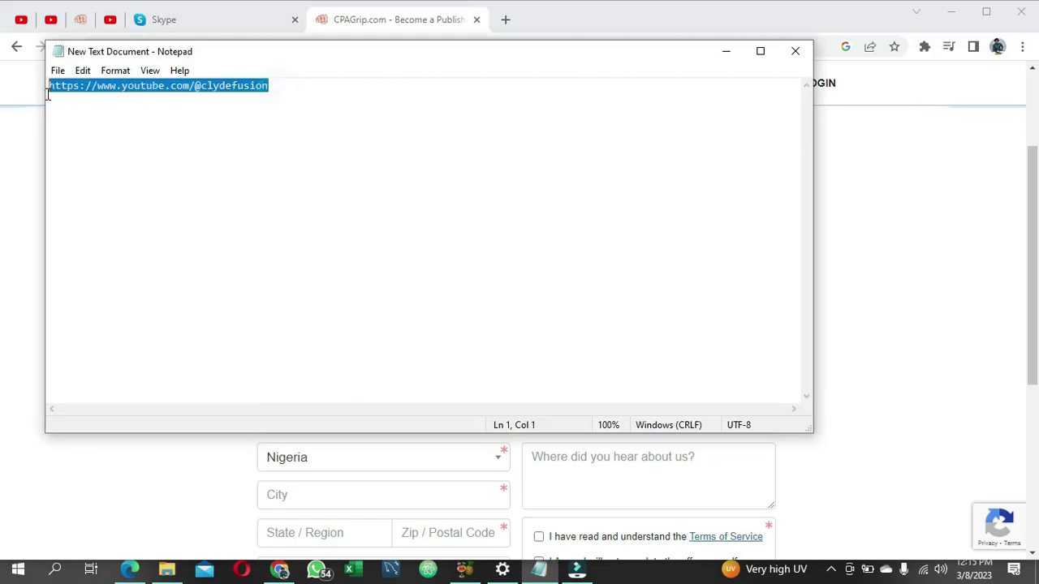
{"action": "left_click", "coordinate": [725, 51]}
{"action": "left_click", "coordinate": [341, 375]}
{"action": "key", "text": "ctrl+v"}
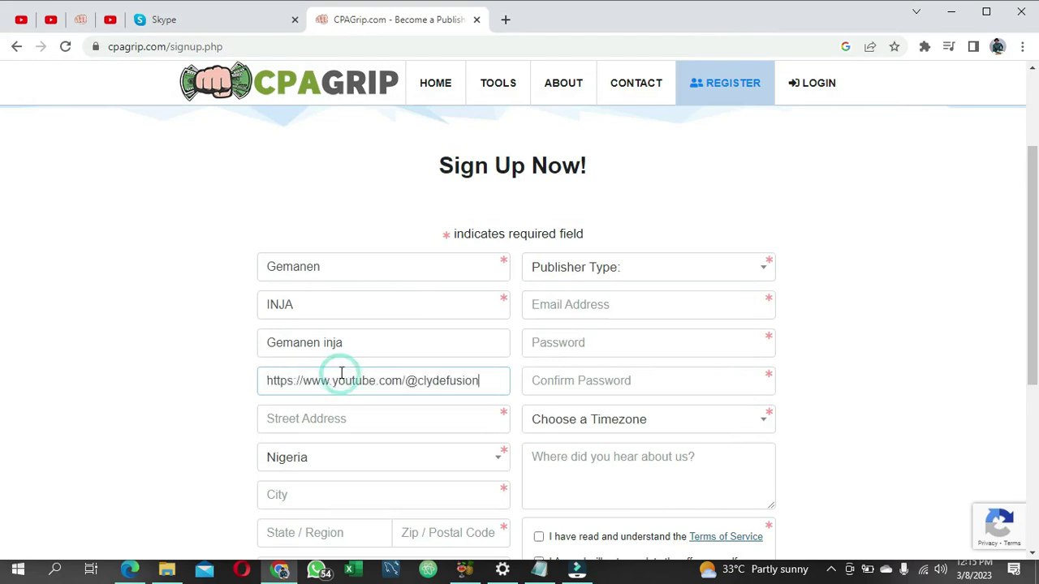
Step: Type the street address, correcting the town name and the capitalisation of 'Road'
{"action": "scroll", "coordinate": [449, 482], "scroll_direction": "down", "scroll_amount": 2}
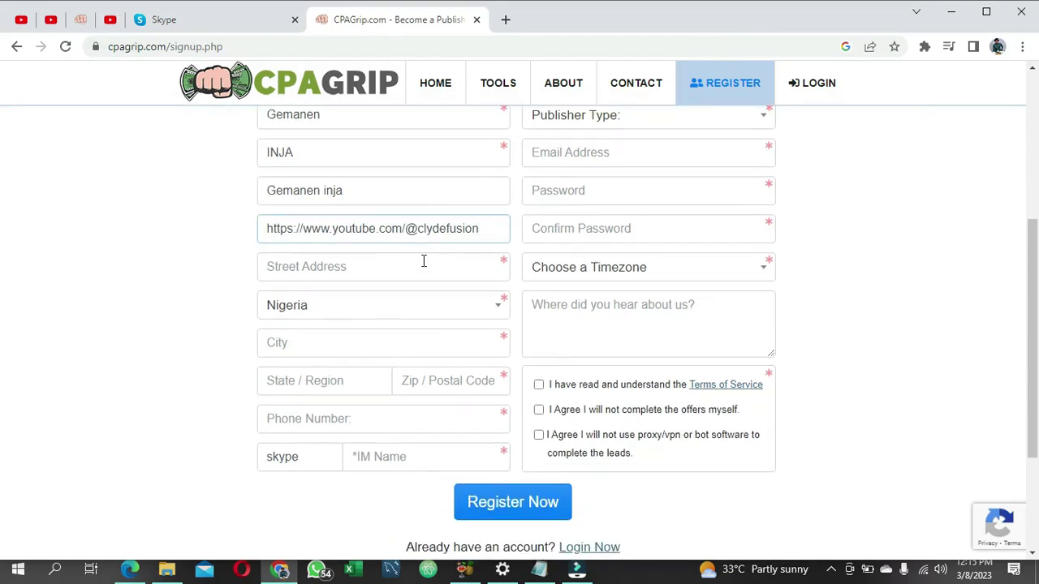
{"action": "left_click", "coordinate": [332, 274]}
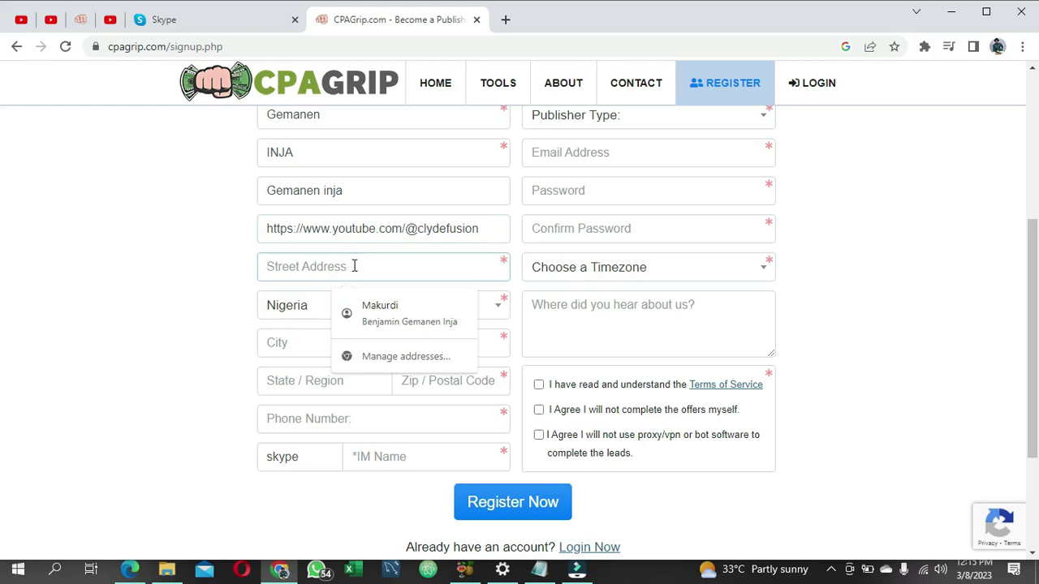
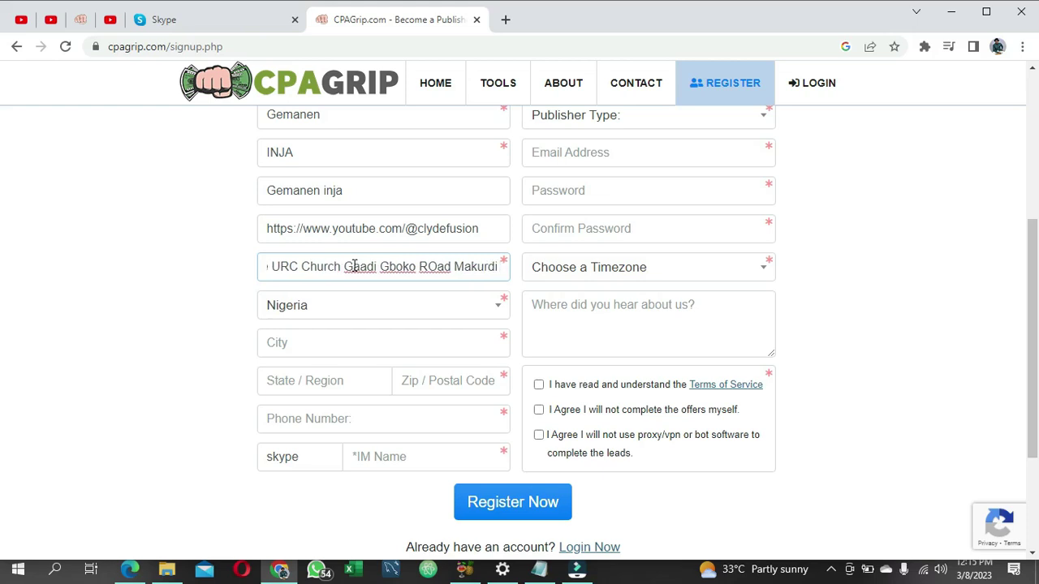
{"action": "left_click", "coordinate": [438, 266]}
{"action": "key", "text": "BackSpace"}
{"action": "type", "text": "o"}
{"action": "left_click", "coordinate": [464, 270]}
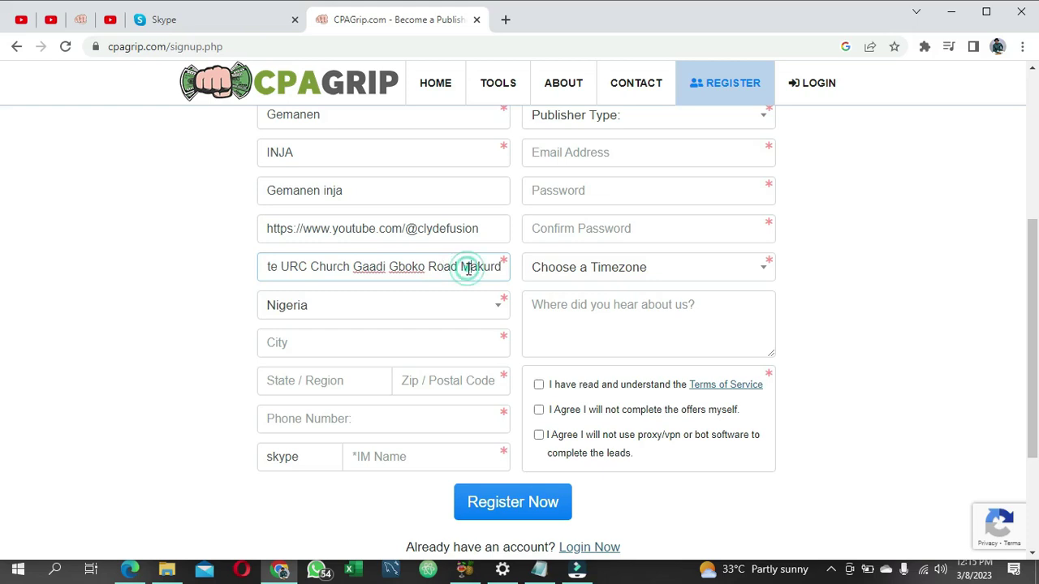
{"action": "key", "text": "End"}
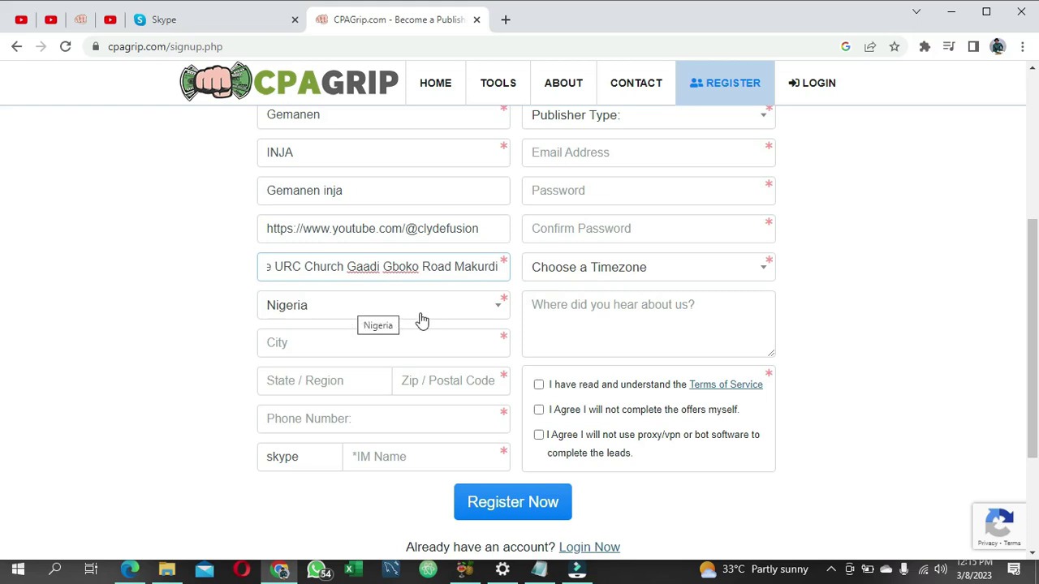
Step: Fill city, state and email from the saved Chrome address and begin the postal code
{"action": "left_click", "coordinate": [376, 348]}
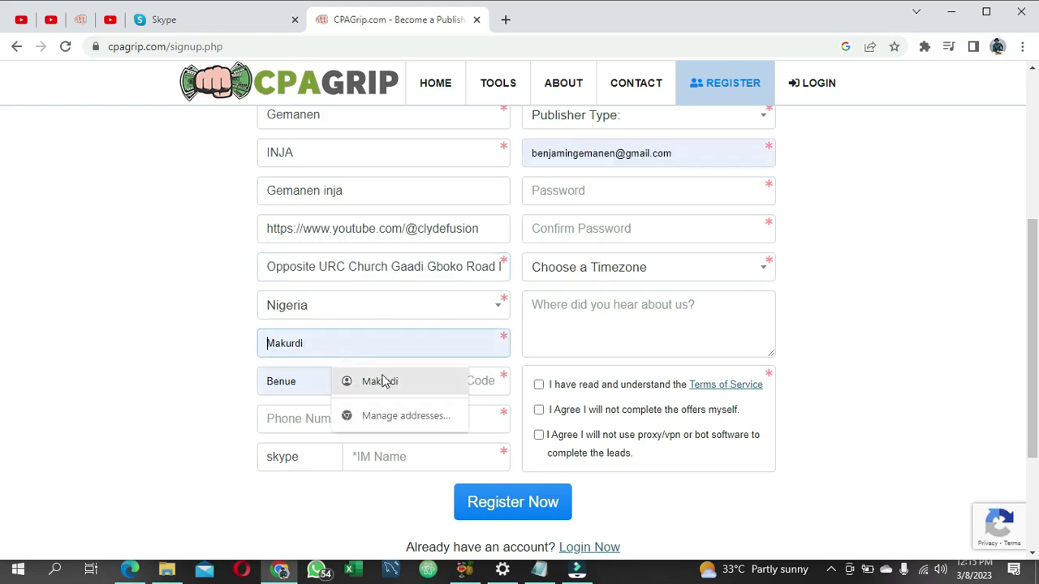
{"action": "left_click", "coordinate": [372, 382]}
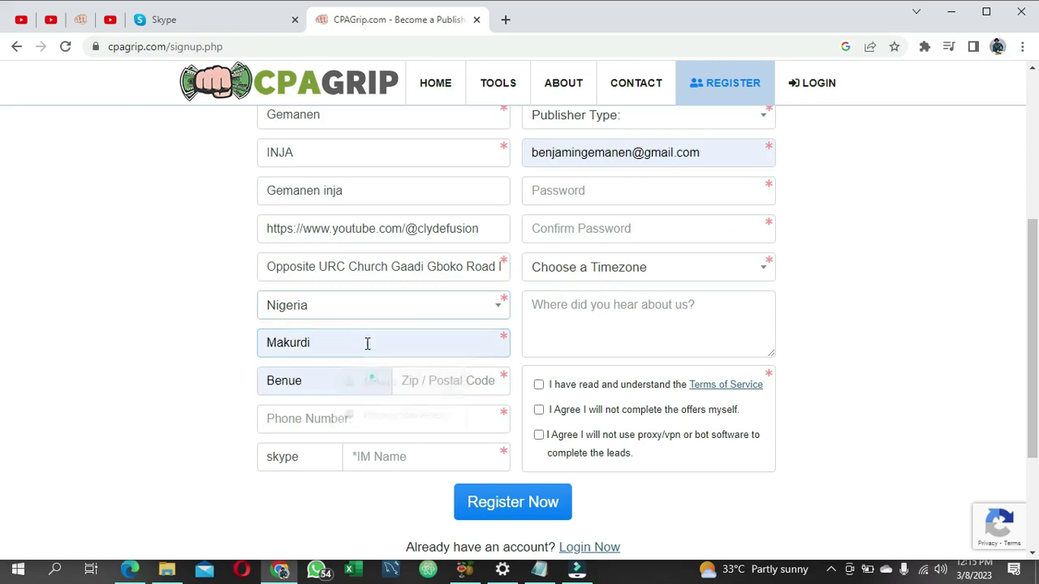
{"action": "left_click", "coordinate": [363, 341]}
{"action": "left_click", "coordinate": [315, 374]}
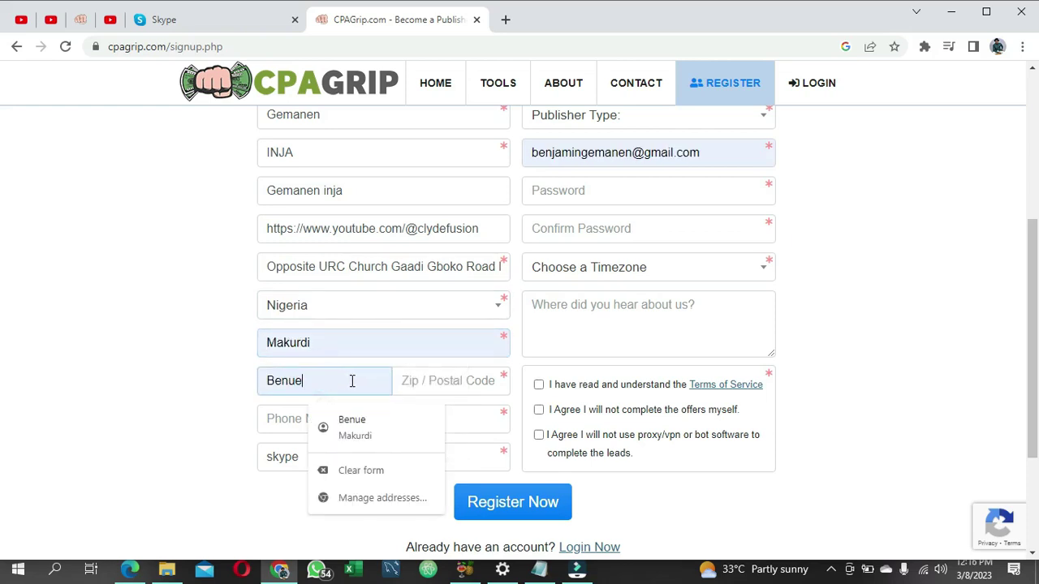
{"action": "left_click", "coordinate": [414, 380]}
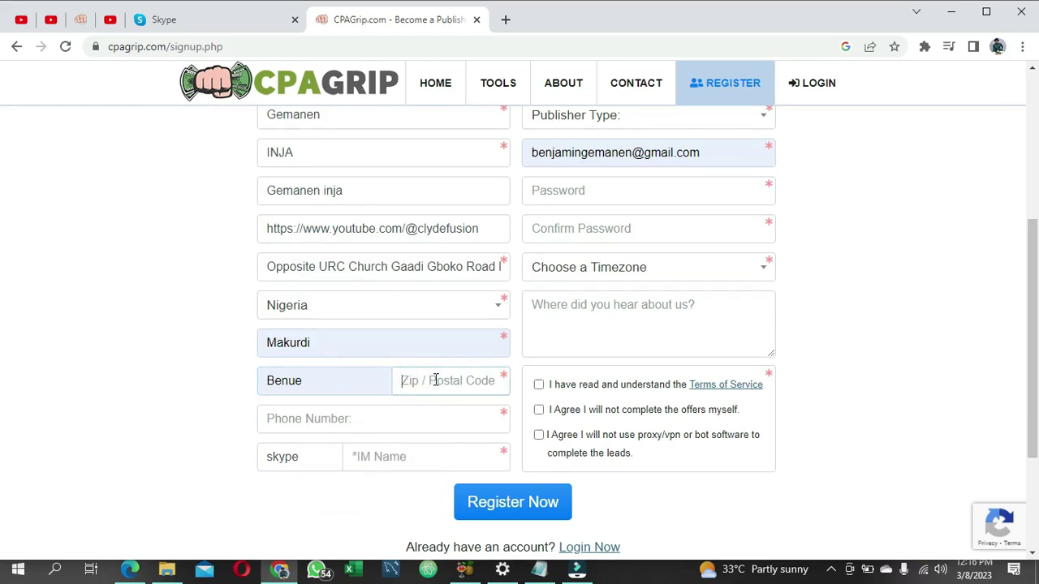
{"action": "type", "text": "970201"}
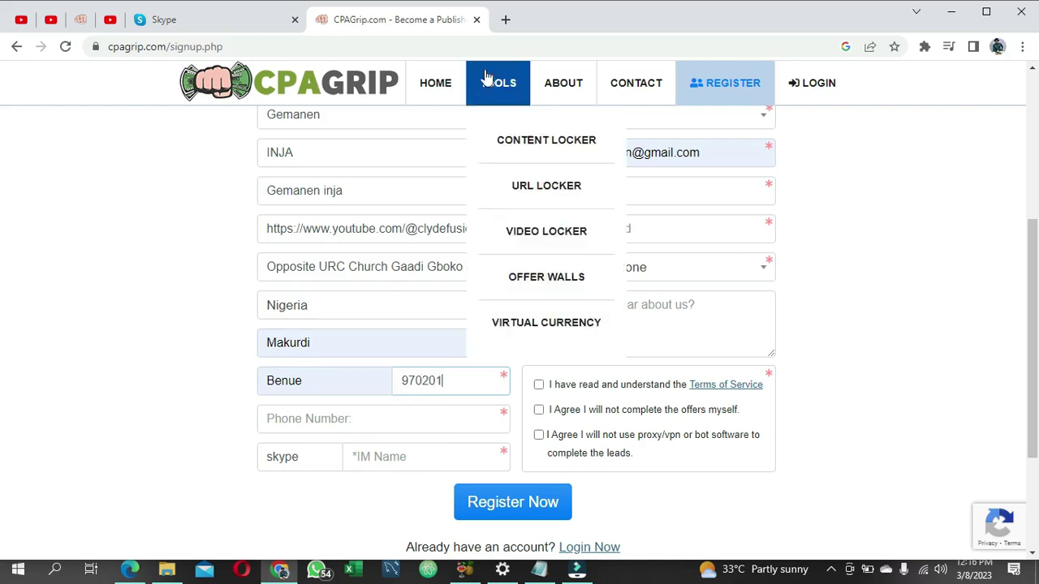
{"action": "left_click", "coordinate": [505, 20]}
Step: Search Google for 'makurdi zip code' and select the zip code shown in the results
{"action": "left_click", "coordinate": [414, 46]}
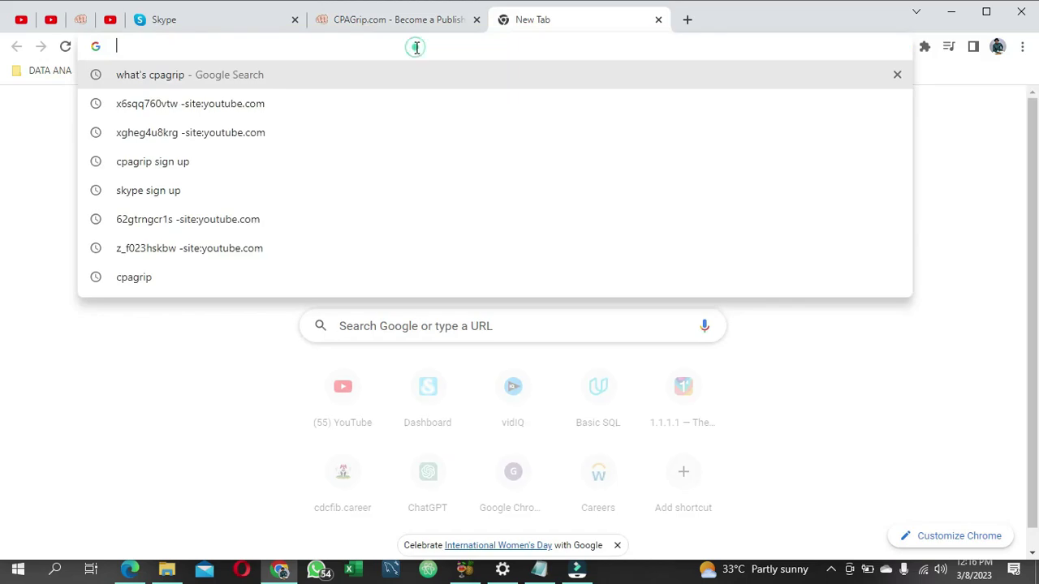
{"action": "type", "text": "benue"}
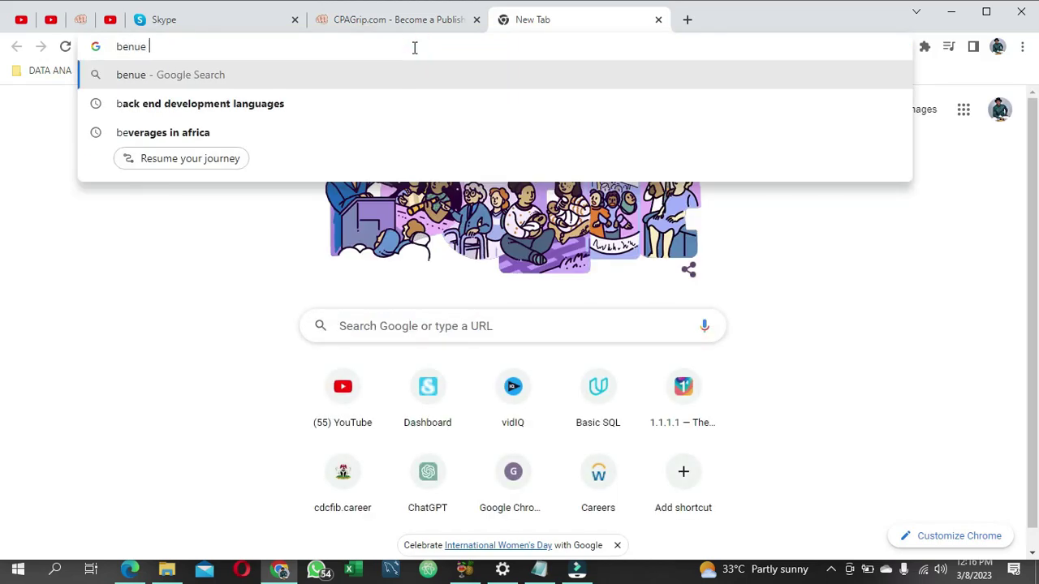
{"action": "key", "text": "BackSpace"}
{"action": "key", "text": "BackSpace"}
{"action": "key", "text": "BackSpace"}
{"action": "key", "text": "BackSpace"}
{"action": "key", "text": "BackSpace"}
{"action": "key", "text": "BackSpace"}
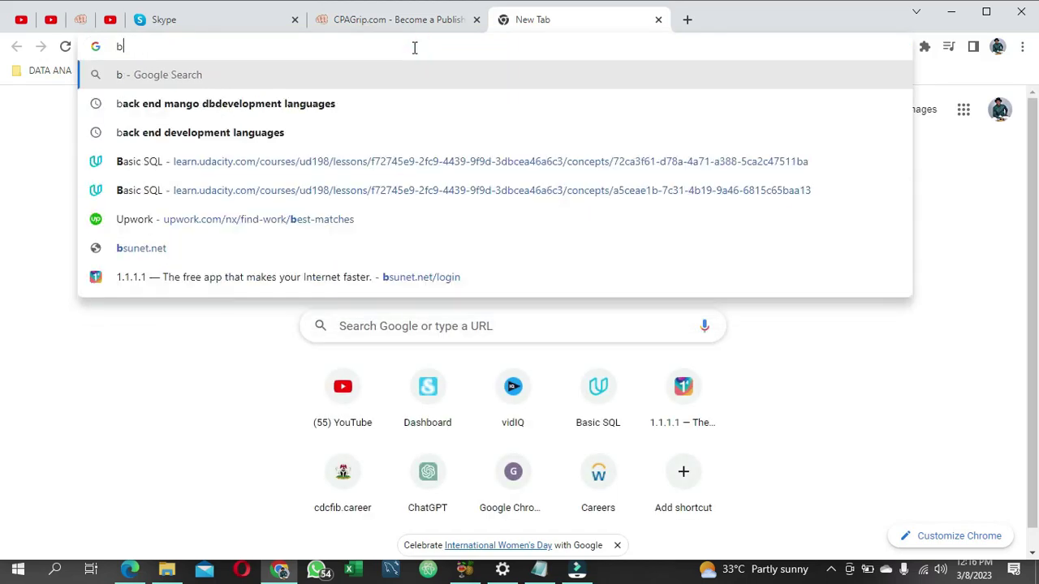
{"action": "type", "text": "mak"}
{"action": "type", "text": "u"}
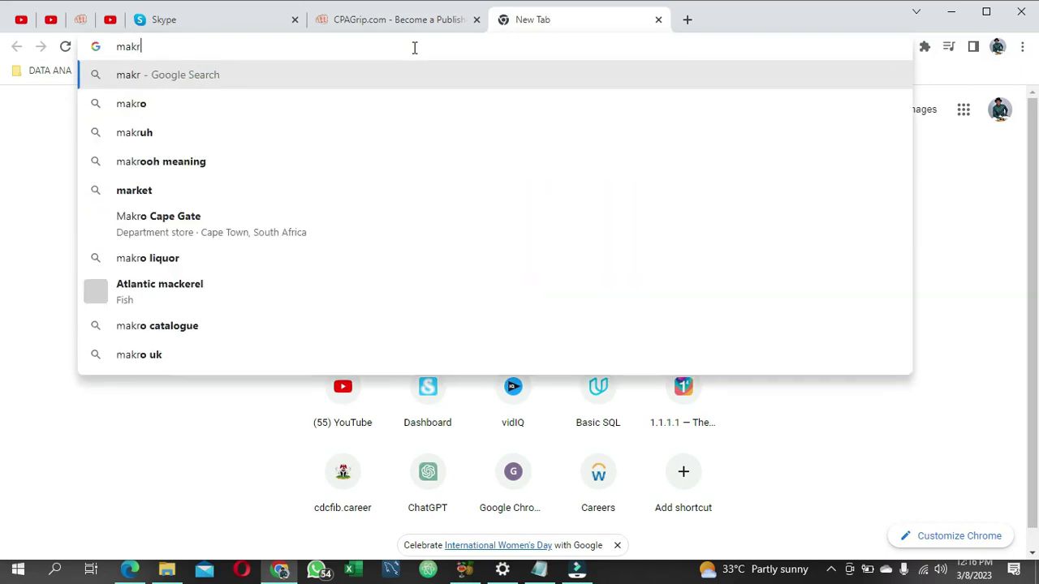
{"action": "type", "text": "rdi"}
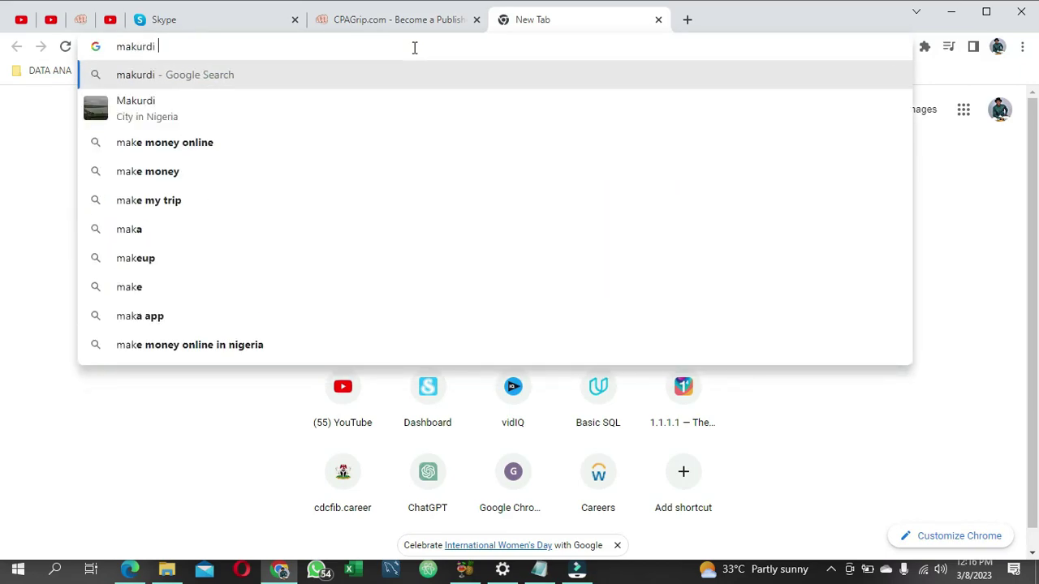
{"action": "type", "text": " zip"}
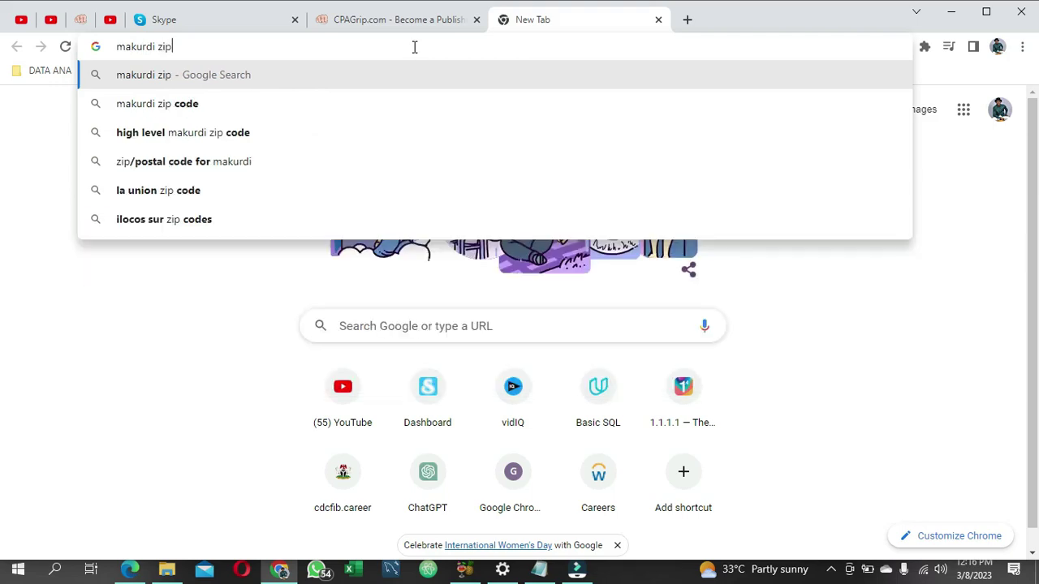
{"action": "left_click", "coordinate": [329, 104]}
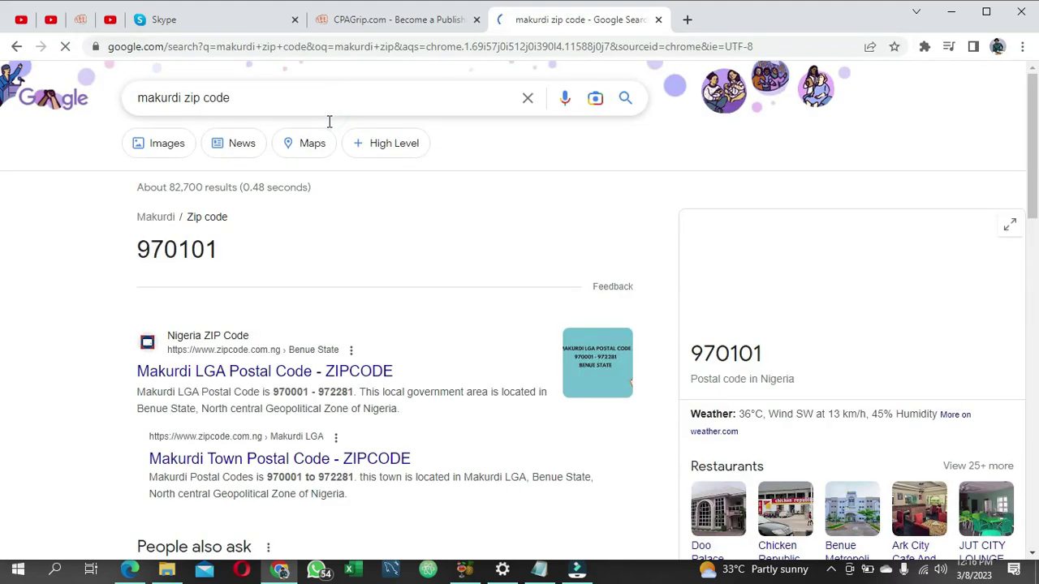
{"action": "left_click_drag", "start_coordinate": [223, 256], "coordinate": [130, 250]}
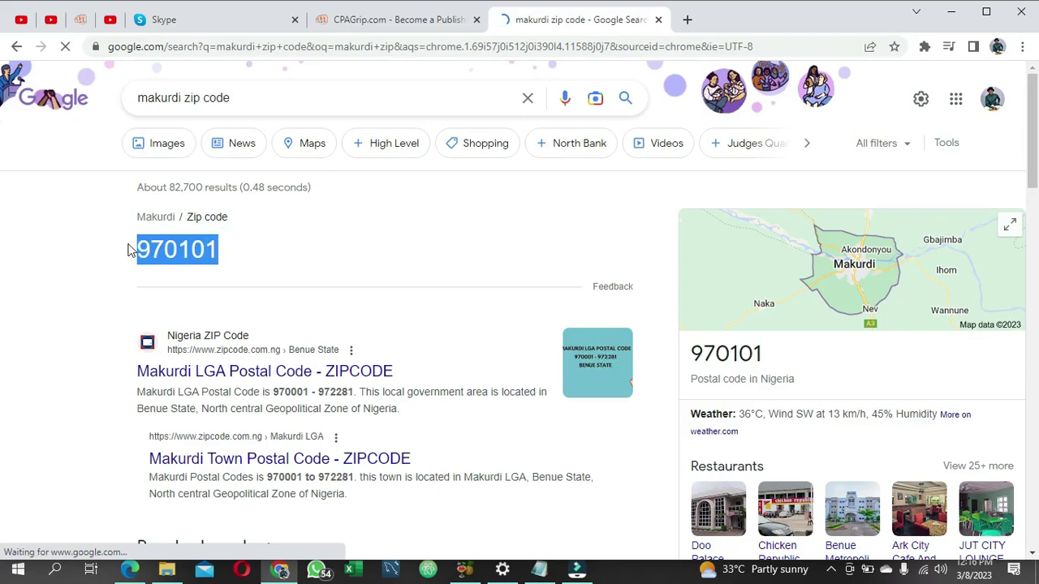
Step: Replace the form's postal code with the copied Makurdi zip code and enter the phone number
{"action": "right_click", "coordinate": [164, 251]}
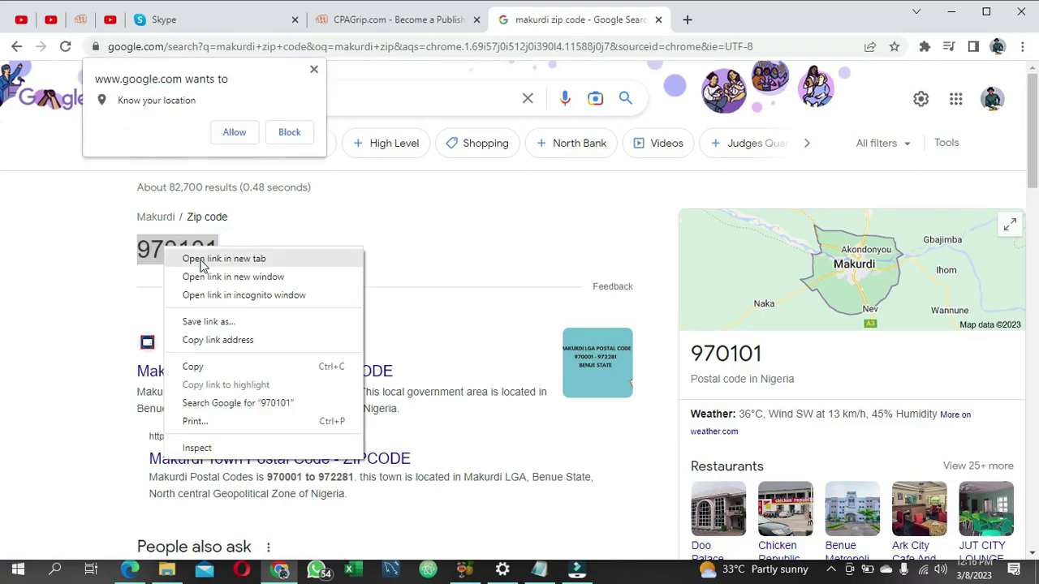
{"action": "left_click", "coordinate": [217, 367]}
{"action": "left_click", "coordinate": [355, 24]}
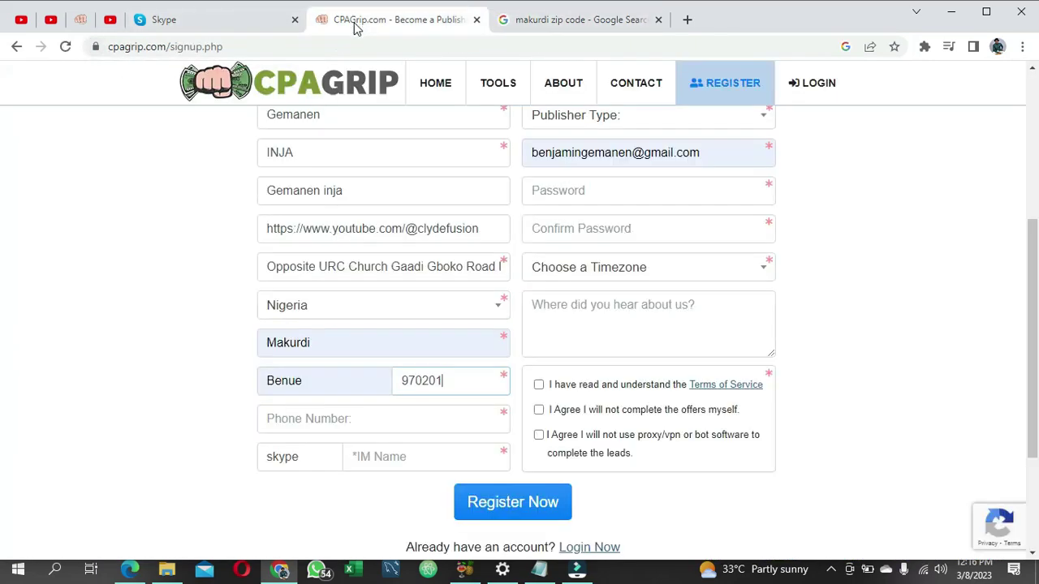
{"action": "left_click_drag", "start_coordinate": [452, 390], "coordinate": [398, 380]}
{"action": "left_click", "coordinate": [450, 385]}
{"action": "double_click", "coordinate": [405, 379]}
{"action": "key", "text": "ctrl+v"}
{"action": "left_click", "coordinate": [349, 419]}
{"action": "type", "text": "0"}
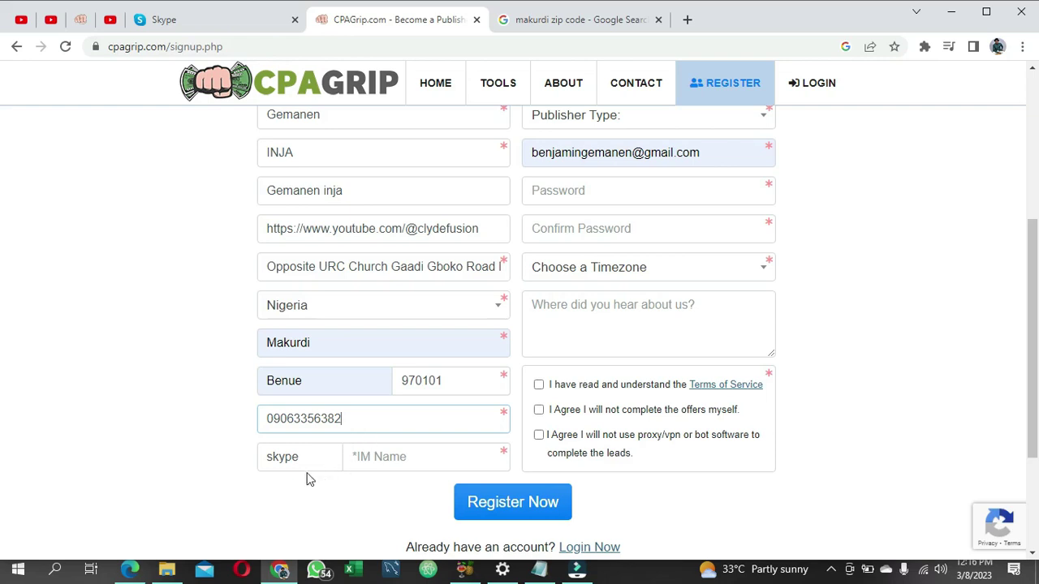
{"action": "left_click", "coordinate": [385, 457]}
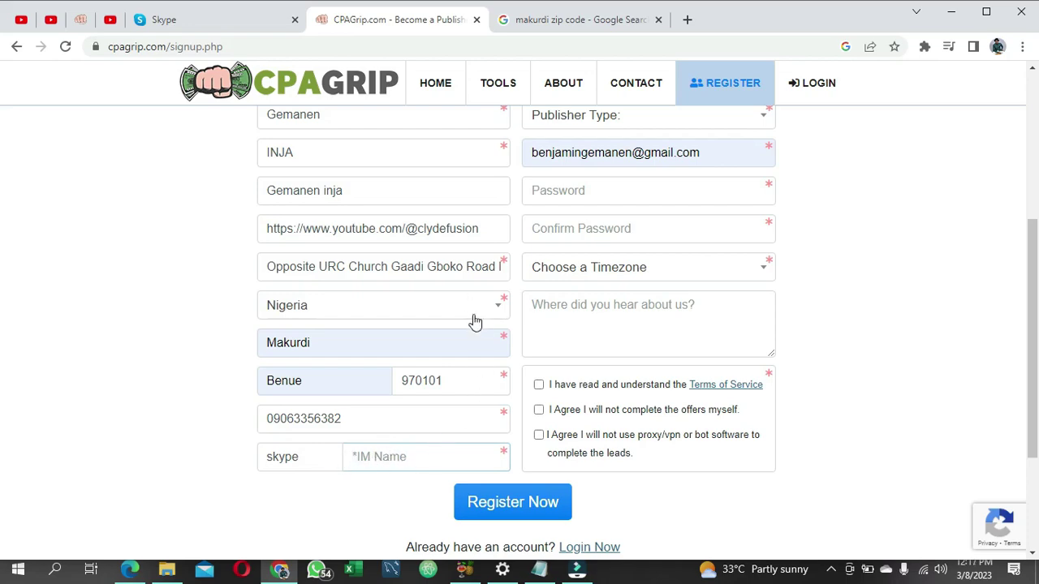
{"action": "scroll", "coordinate": [471, 325], "scroll_direction": "up", "scroll_amount": 2}
{"action": "scroll", "coordinate": [495, 325], "scroll_direction": "down", "scroll_amount": 1}
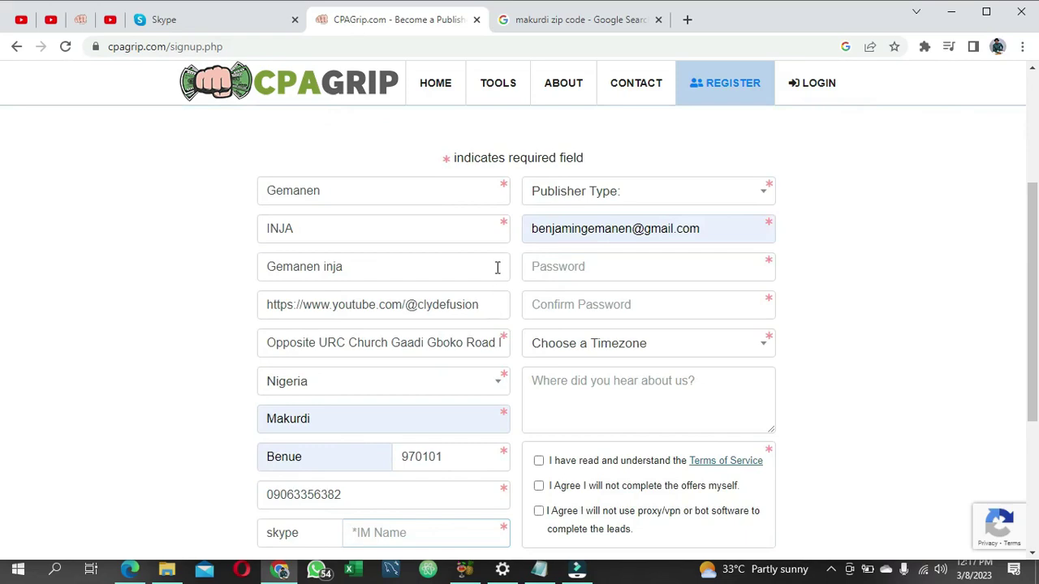
{"action": "scroll", "coordinate": [489, 296], "scroll_direction": "down", "scroll_amount": 3}
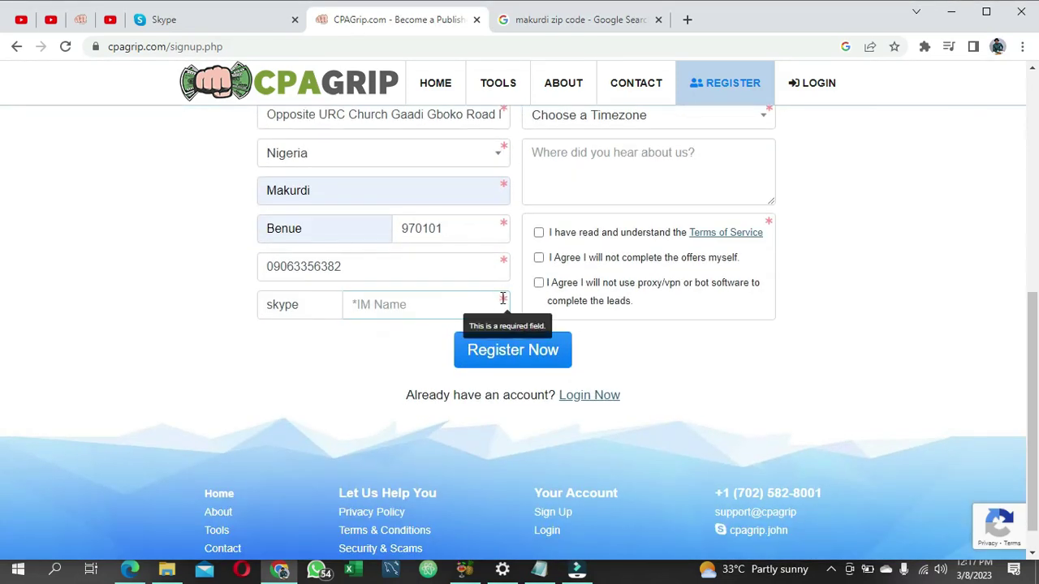
{"action": "scroll", "coordinate": [501, 298], "scroll_direction": "up", "scroll_amount": 3}
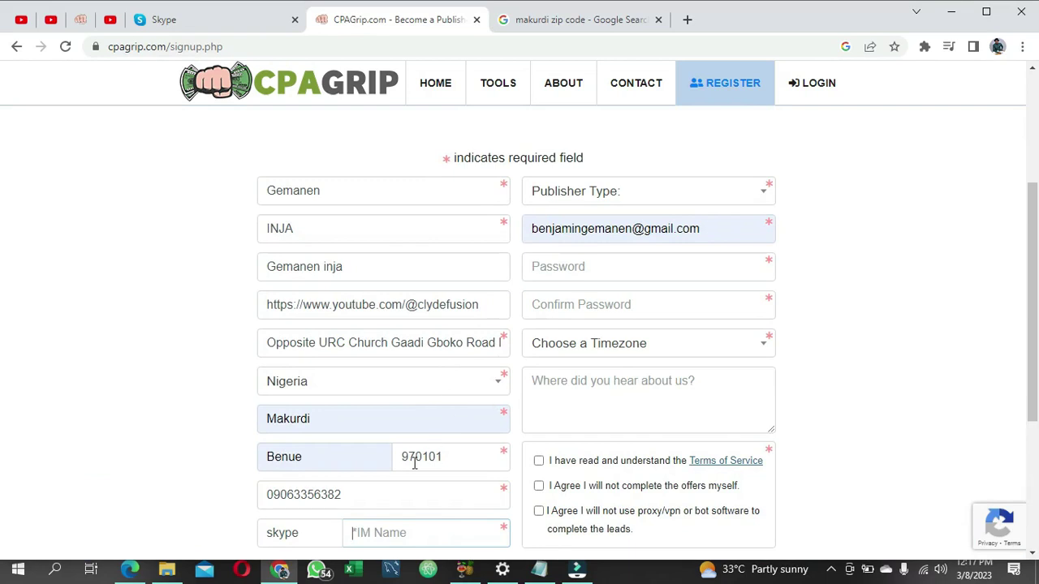
{"action": "left_click", "coordinate": [686, 21]}
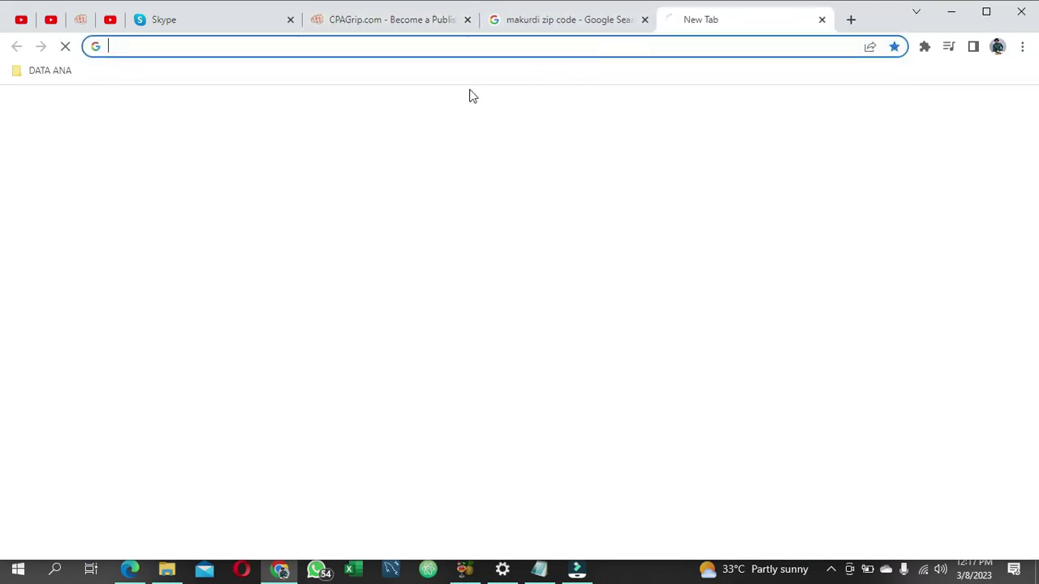
Step: Check the account name on the Skype welcome page, then return to the CPAGrip form
{"action": "left_click", "coordinate": [219, 25]}
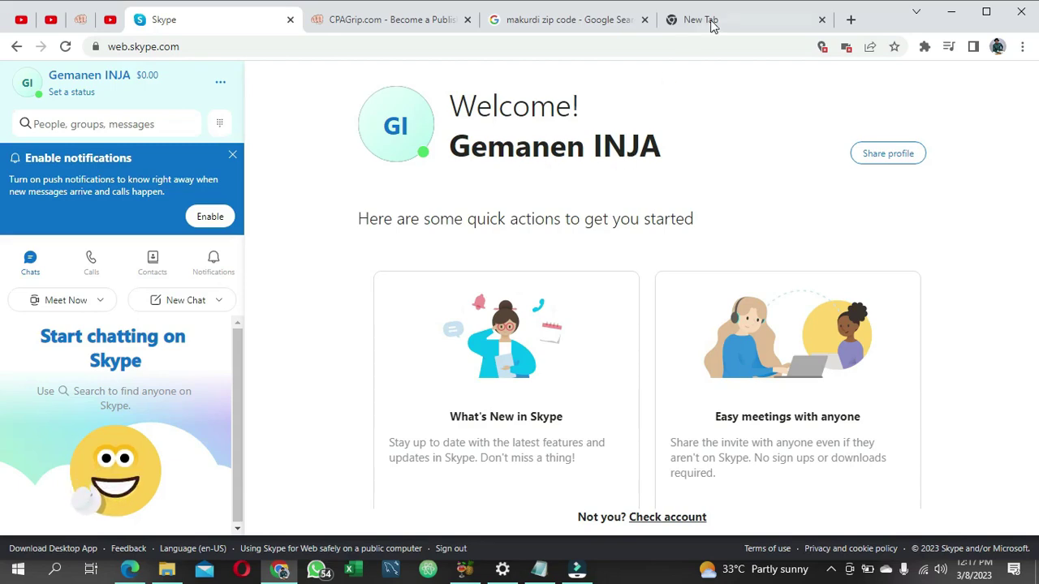
{"action": "left_click", "coordinate": [406, 22]}
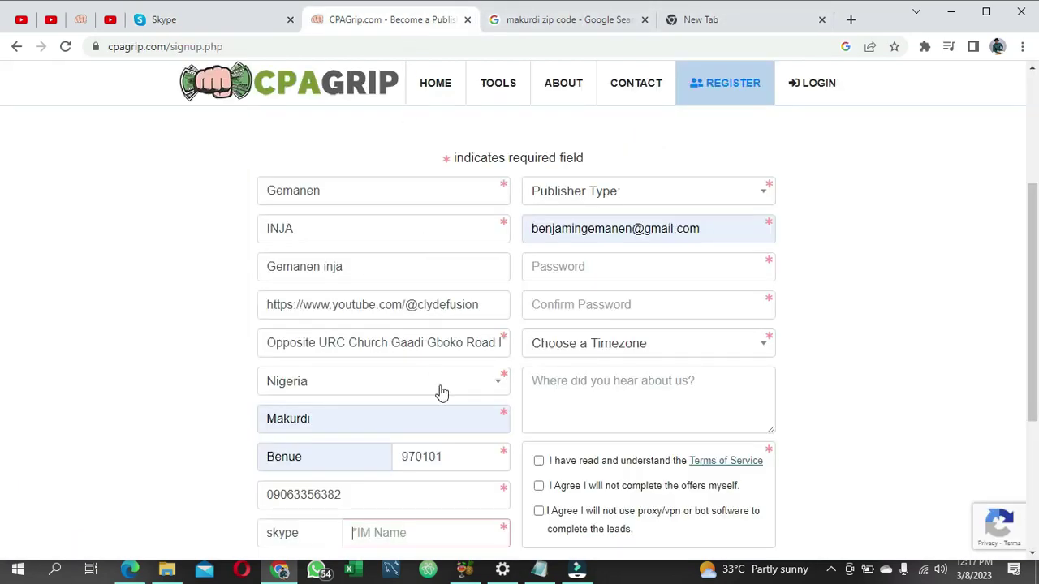
Step: Enter the Skype name as IM name, choose Email as publisher type, and retype the email's username
{"action": "left_click", "coordinate": [395, 533]}
{"action": "type", "text": "Gemanen INJA"}
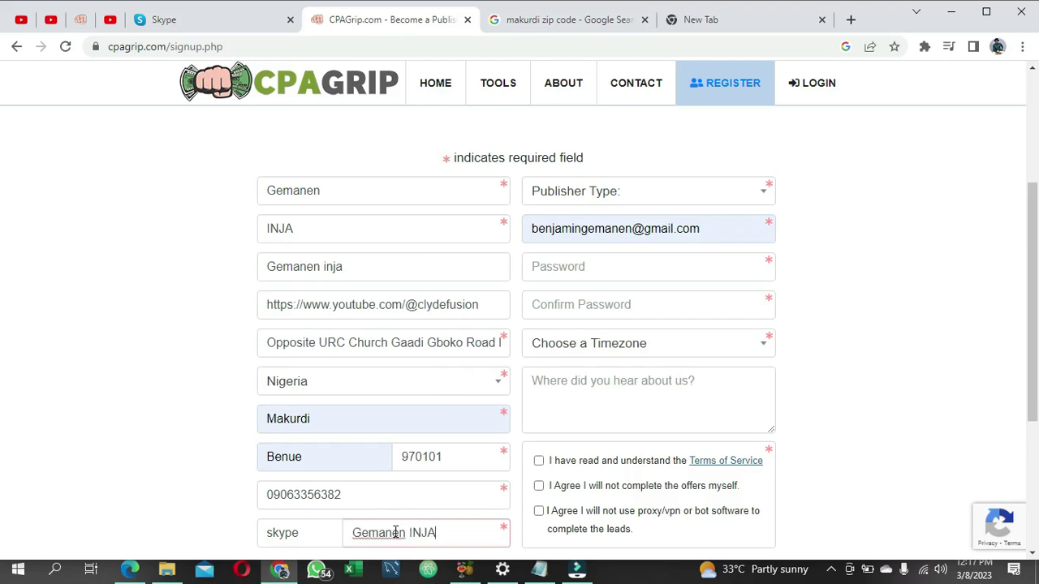
{"action": "scroll", "coordinate": [596, 231], "scroll_direction": "up", "scroll_amount": 2}
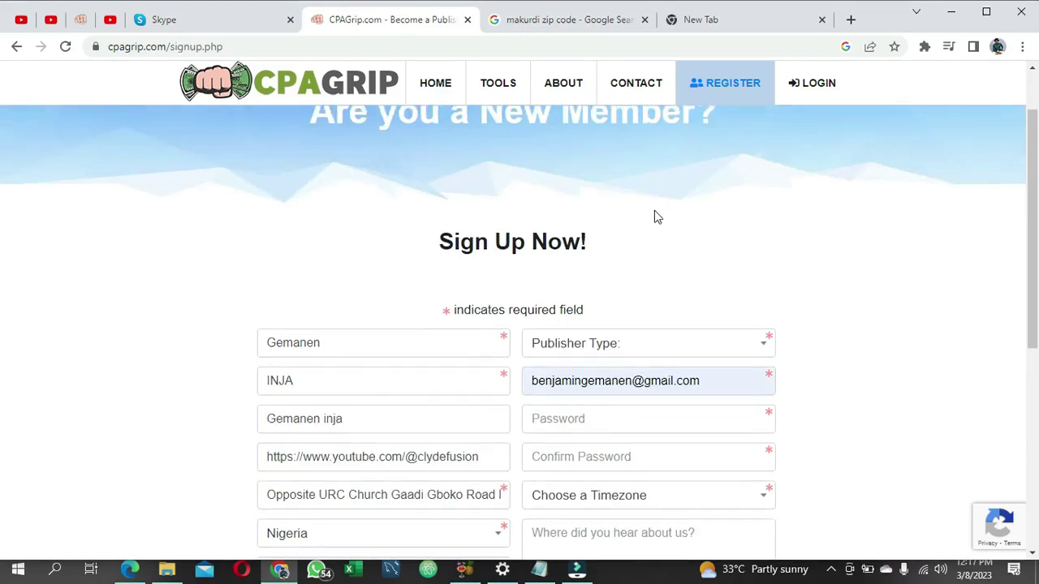
{"action": "left_click", "coordinate": [760, 349]}
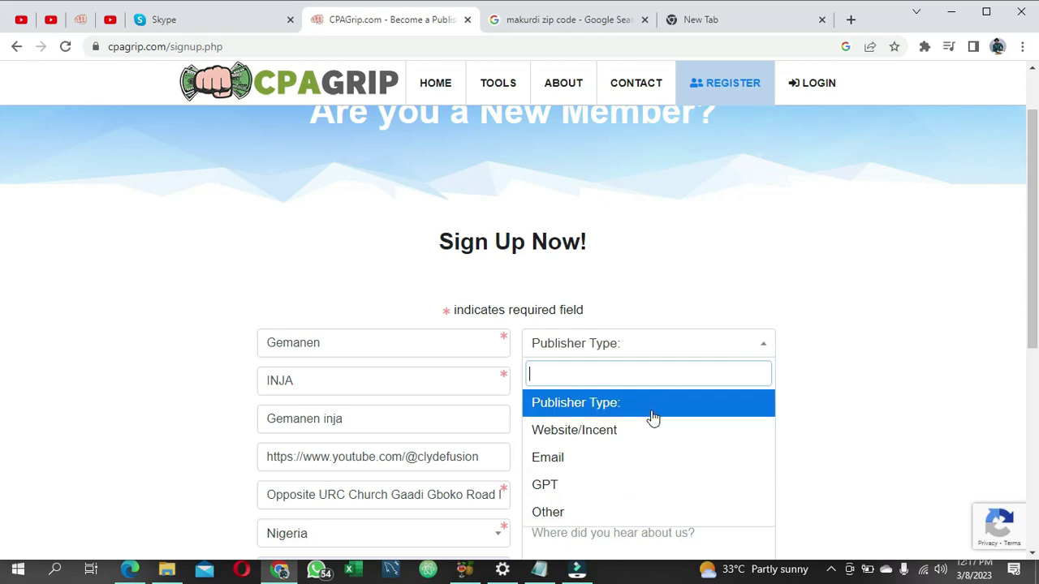
{"action": "left_click", "coordinate": [609, 458]}
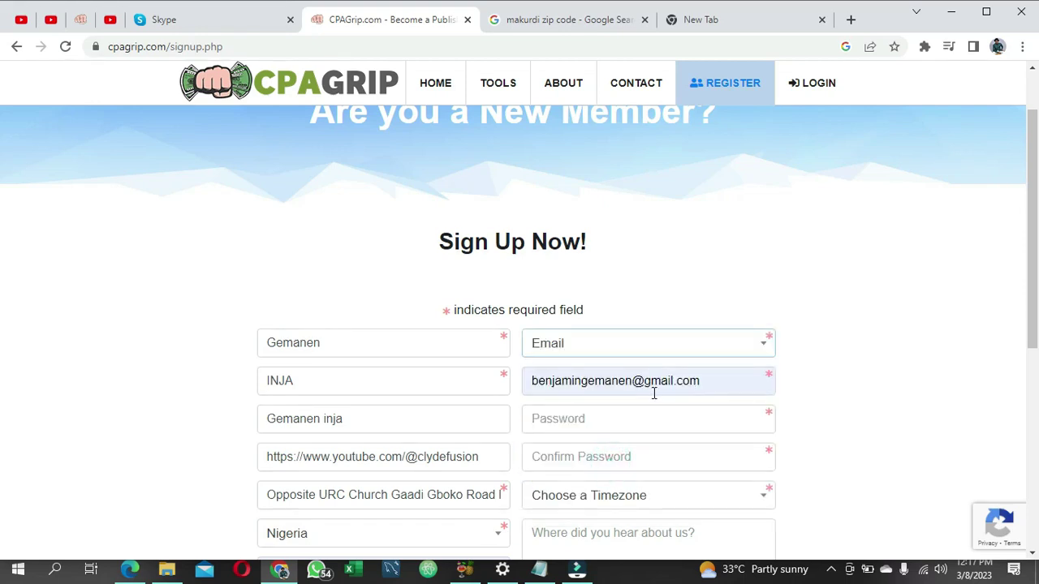
{"action": "left_click_drag", "start_coordinate": [632, 380], "coordinate": [529, 380]}
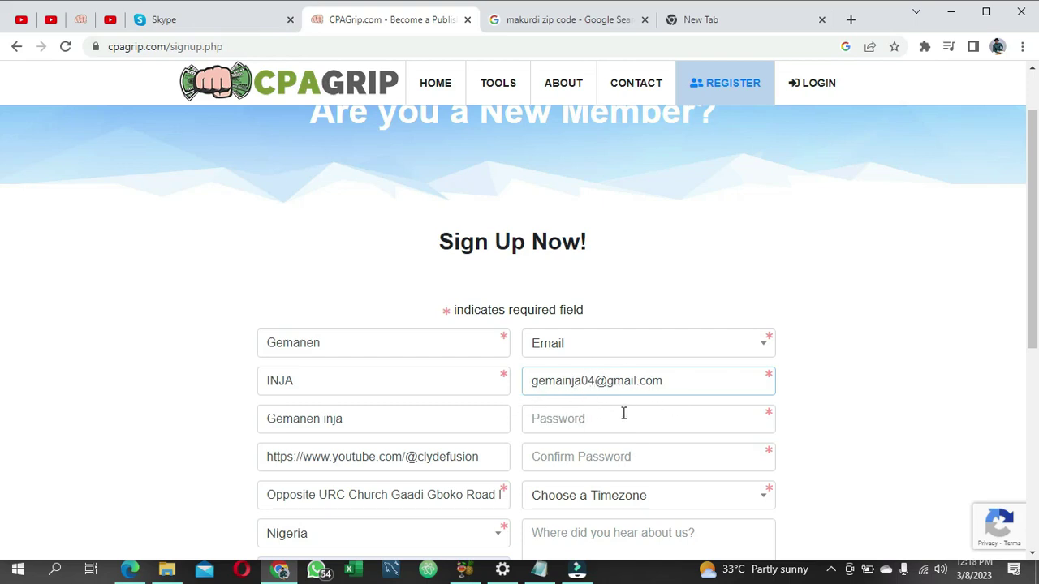
Step: Enter the account password in both the Password and Confirm Password fields
{"action": "scroll", "coordinate": [614, 392], "scroll_direction": "down", "scroll_amount": 1}
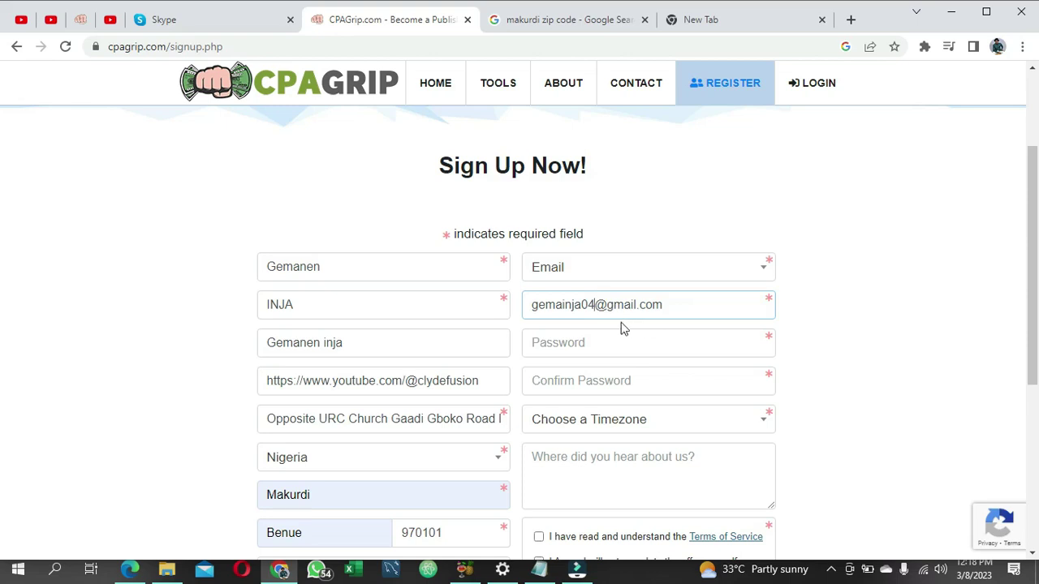
{"action": "left_click", "coordinate": [597, 343]}
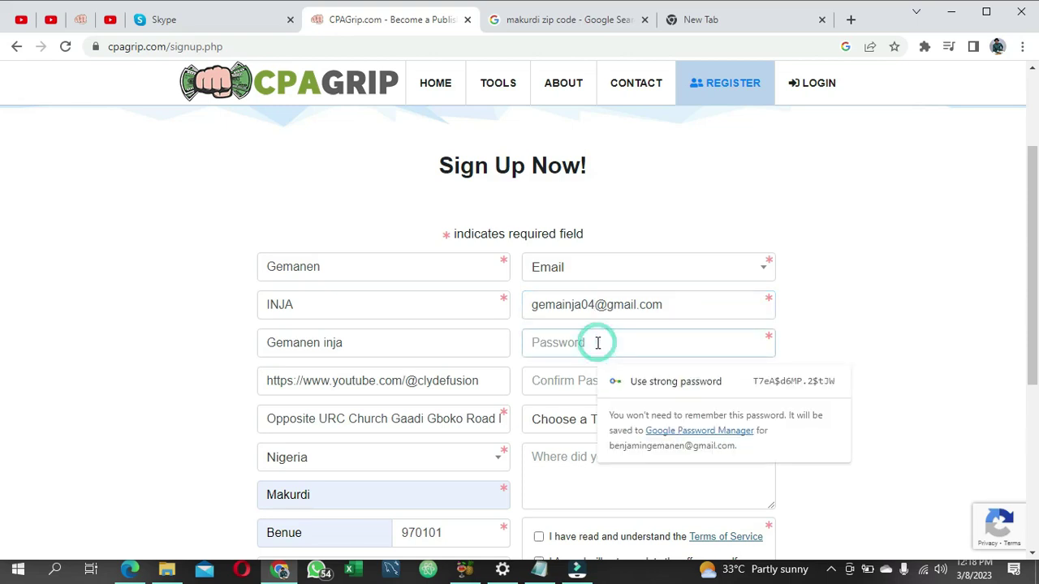
{"action": "type", "text": "***"}
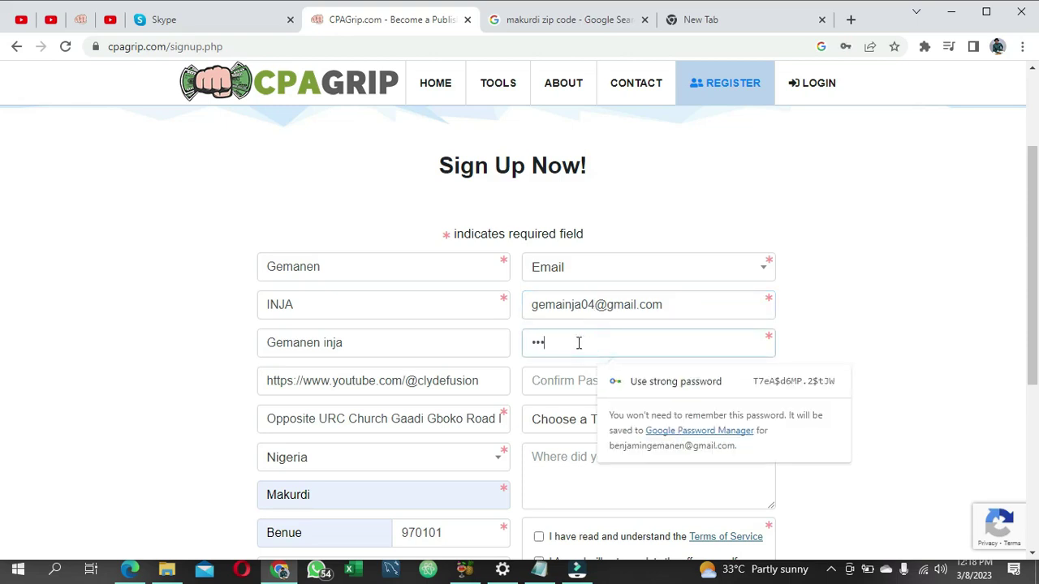
{"action": "type", "text": "******"}
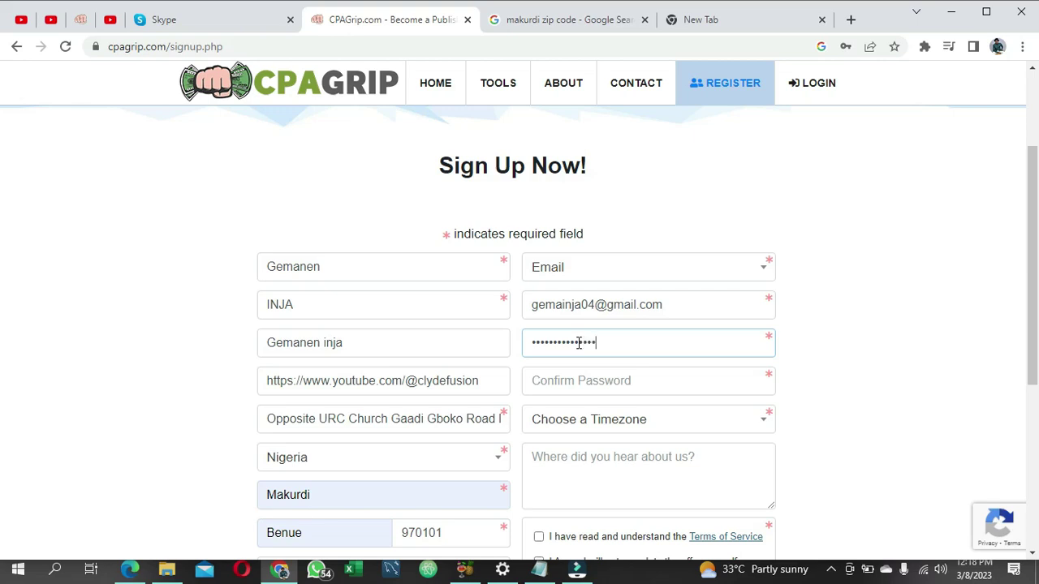
{"action": "left_click", "coordinate": [608, 382]}
{"action": "type", "text": "****"}
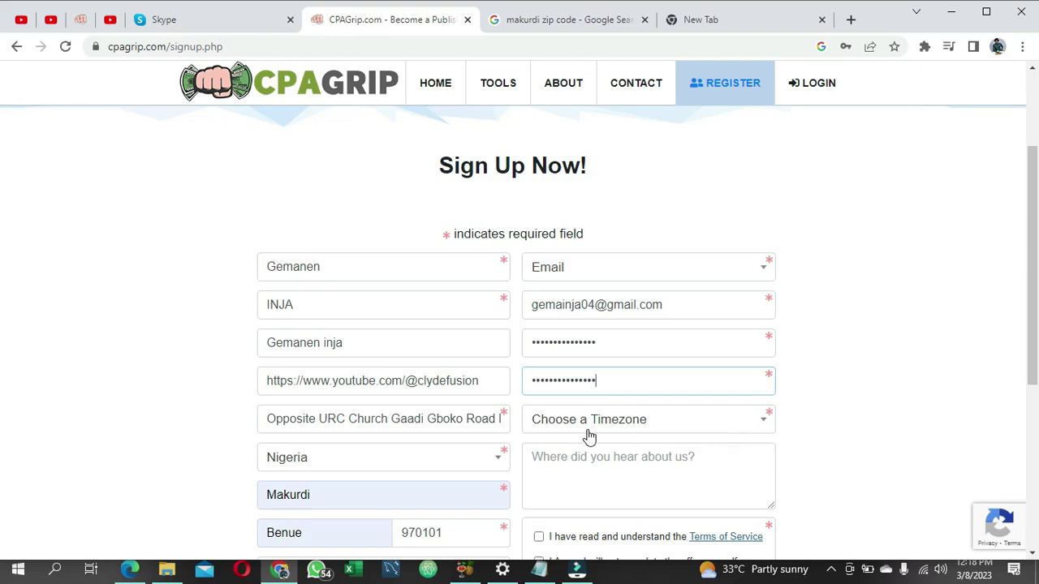
Step: Browse the options in the sign-up form's timezone dropdown, then switch to the blank new tab
{"action": "left_click", "coordinate": [752, 422]}
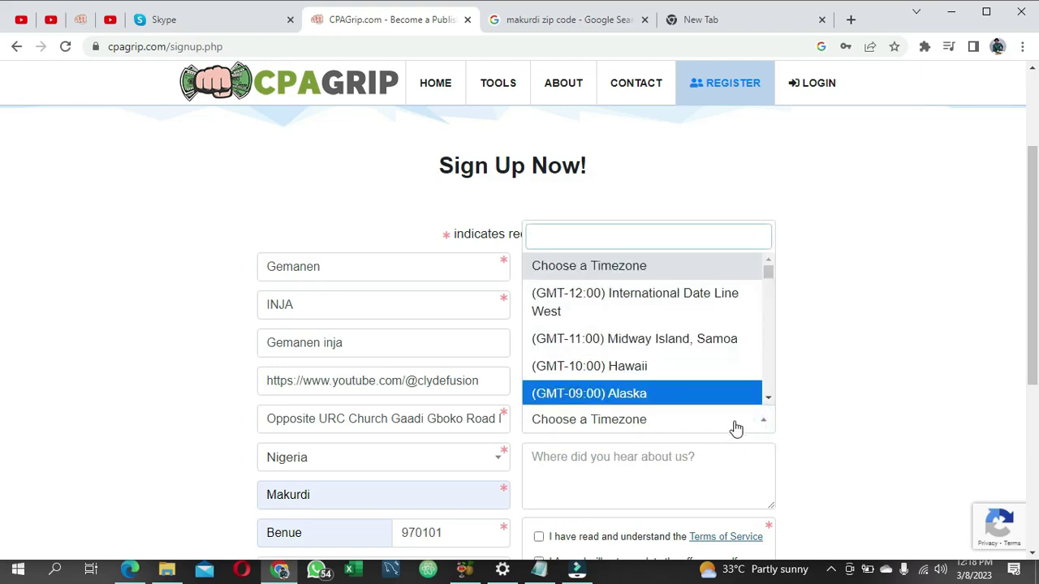
{"action": "left_click", "coordinate": [730, 426]}
{"action": "left_click", "coordinate": [733, 422]}
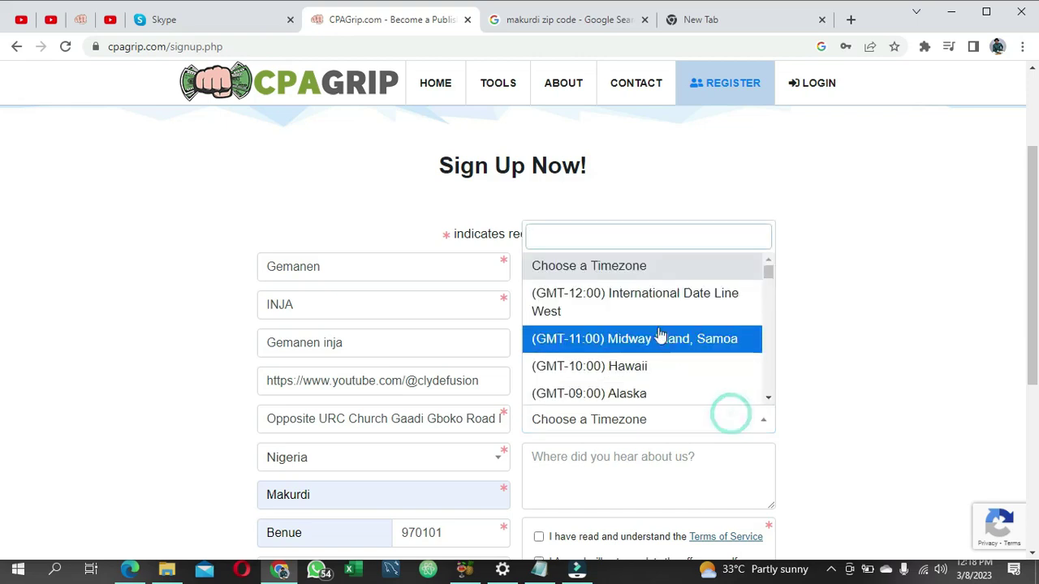
{"action": "scroll", "coordinate": [654, 332], "scroll_direction": "down", "scroll_amount": 1}
{"action": "scroll", "coordinate": [654, 332], "scroll_direction": "up", "scroll_amount": 1}
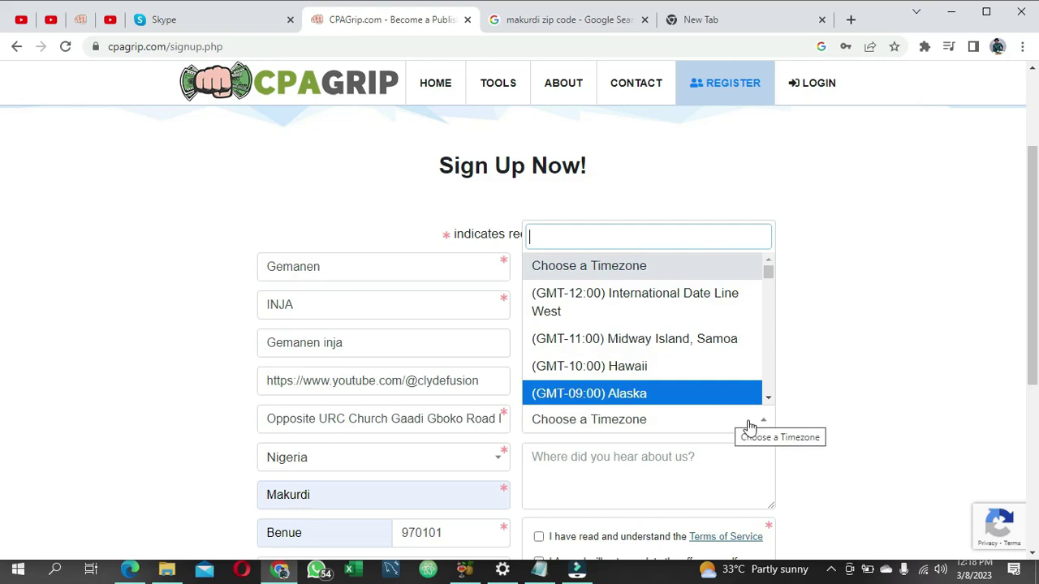
{"action": "scroll", "coordinate": [668, 357], "scroll_direction": "down", "scroll_amount": 4}
{"action": "scroll", "coordinate": [663, 362], "scroll_direction": "down", "scroll_amount": 8}
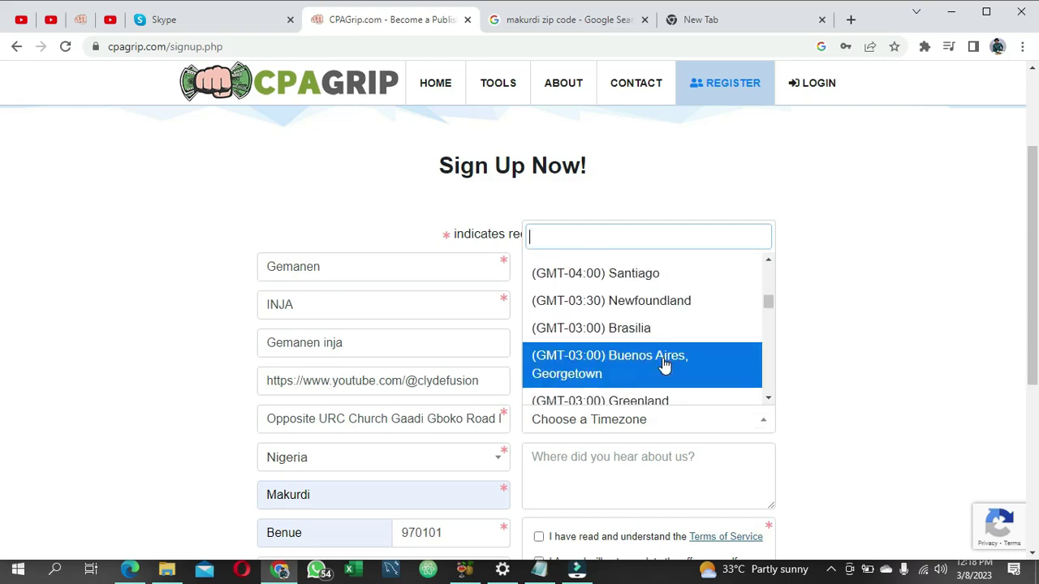
{"action": "scroll", "coordinate": [664, 361], "scroll_direction": "down", "scroll_amount": 8}
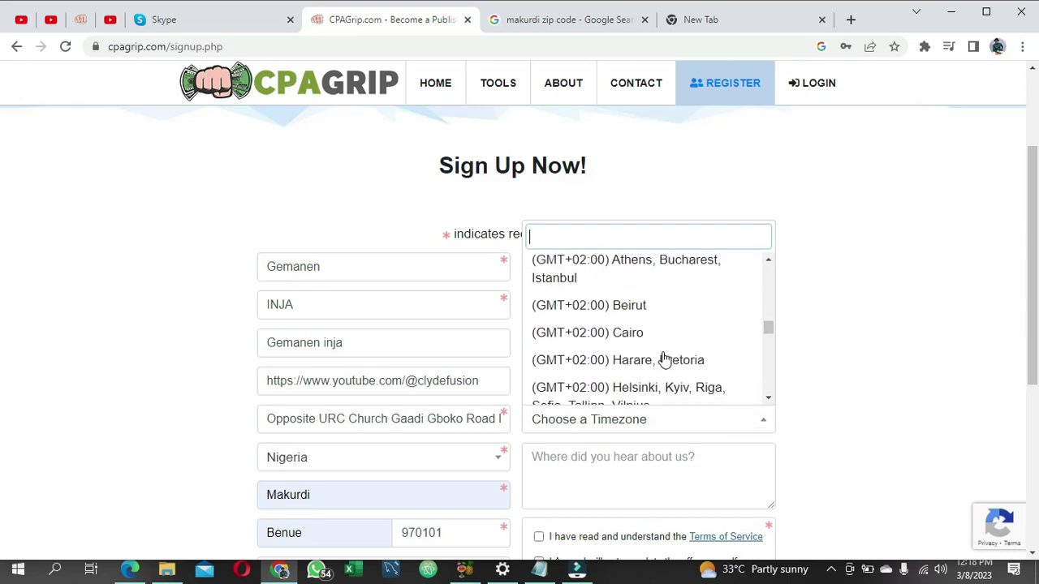
{"action": "scroll", "coordinate": [664, 360], "scroll_direction": "down", "scroll_amount": 10}
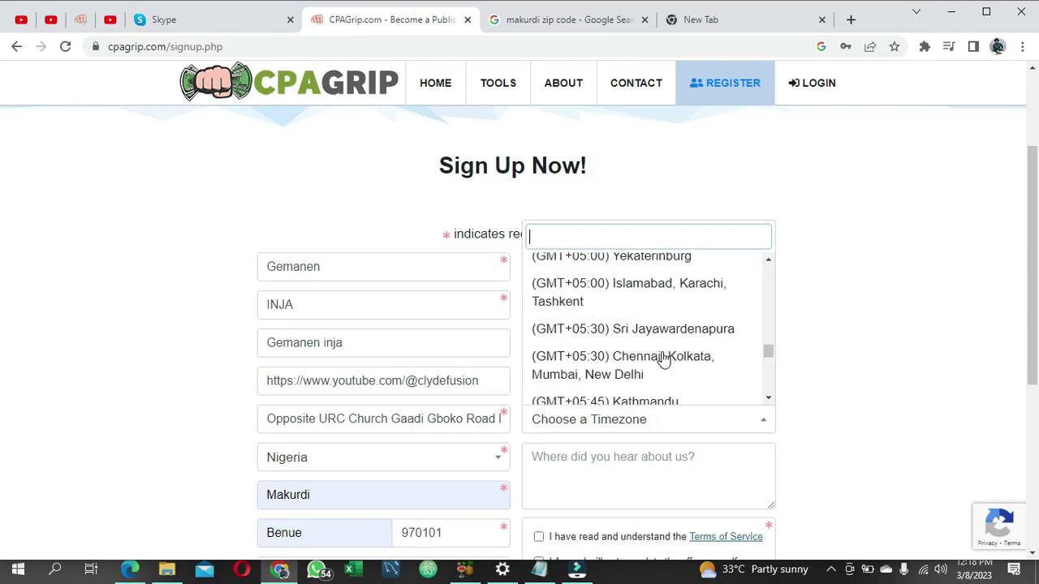
{"action": "scroll", "coordinate": [664, 360], "scroll_direction": "down", "scroll_amount": 4}
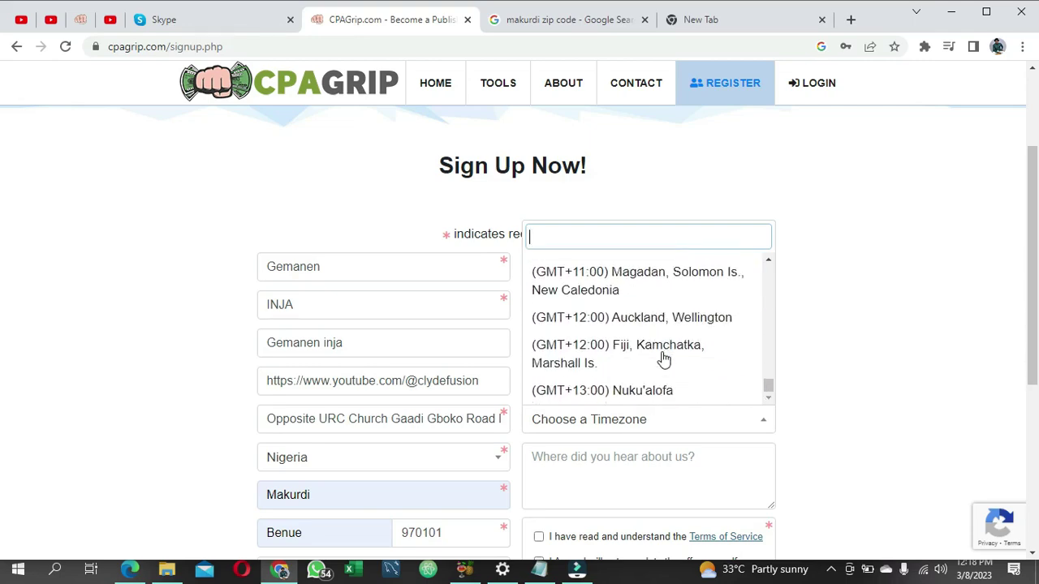
{"action": "scroll", "coordinate": [663, 361], "scroll_direction": "up", "scroll_amount": 15}
{"action": "scroll", "coordinate": [664, 359], "scroll_direction": "up", "scroll_amount": 5}
{"action": "left_click", "coordinate": [705, 18]}
Step: Search Google for 'my timezone' and expand the answer showing Nigeria is on UTC+01:00
{"action": "left_click", "coordinate": [557, 48]}
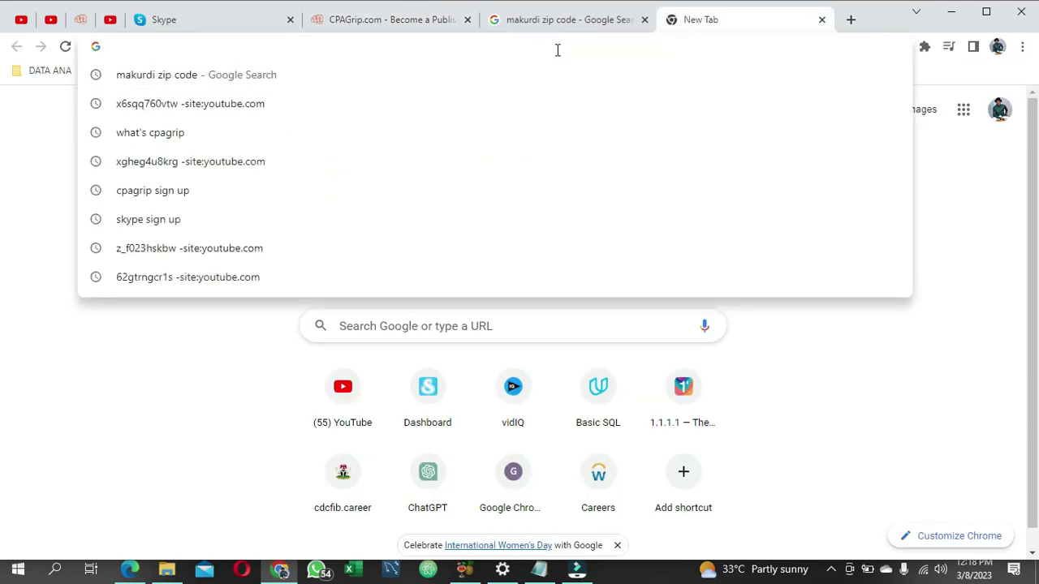
{"action": "type", "text": "my ti"}
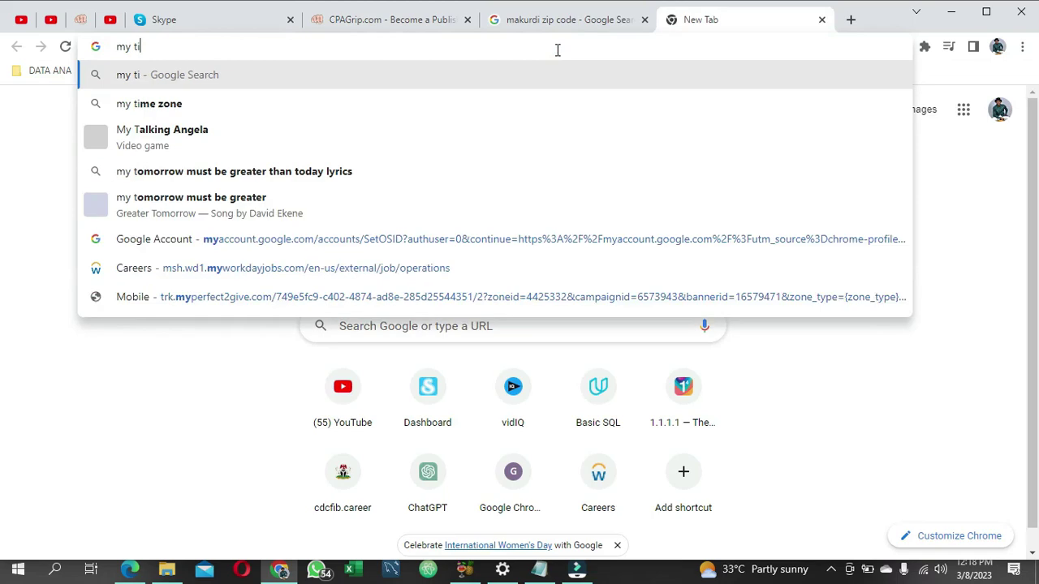
{"action": "type", "text": "mezone"}
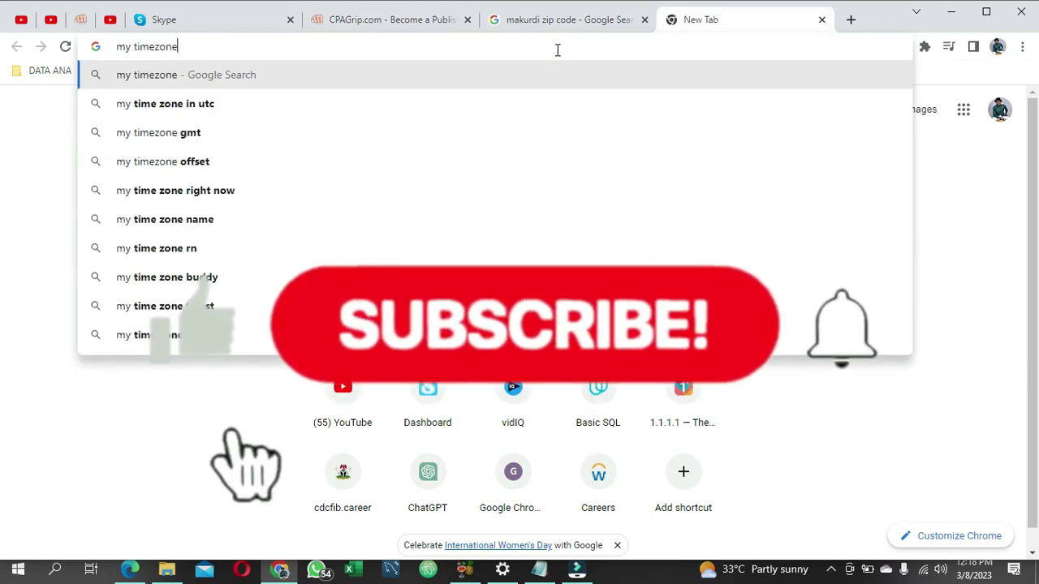
{"action": "key", "text": "Return"}
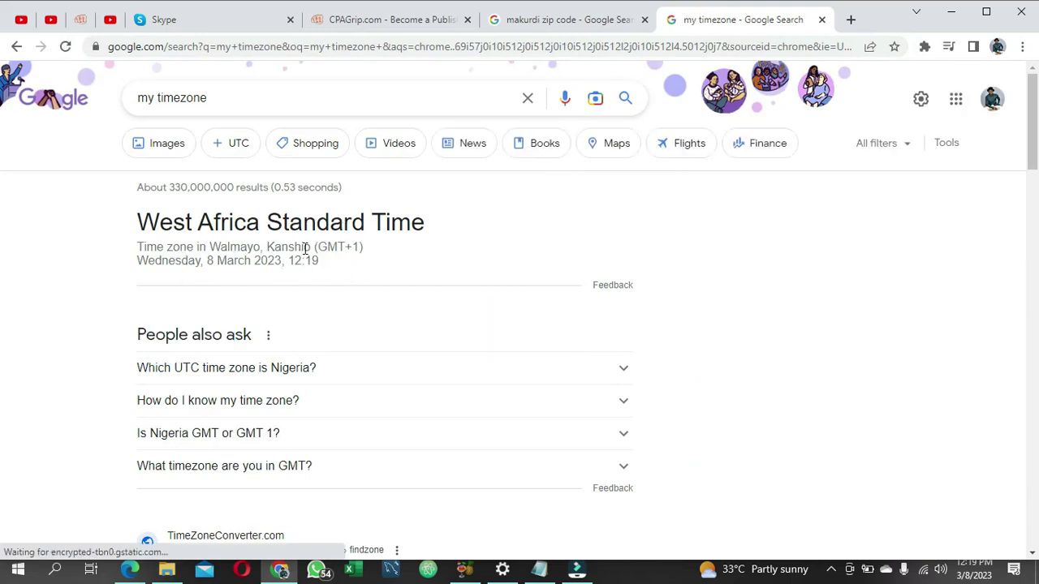
{"action": "left_click", "coordinate": [244, 370]}
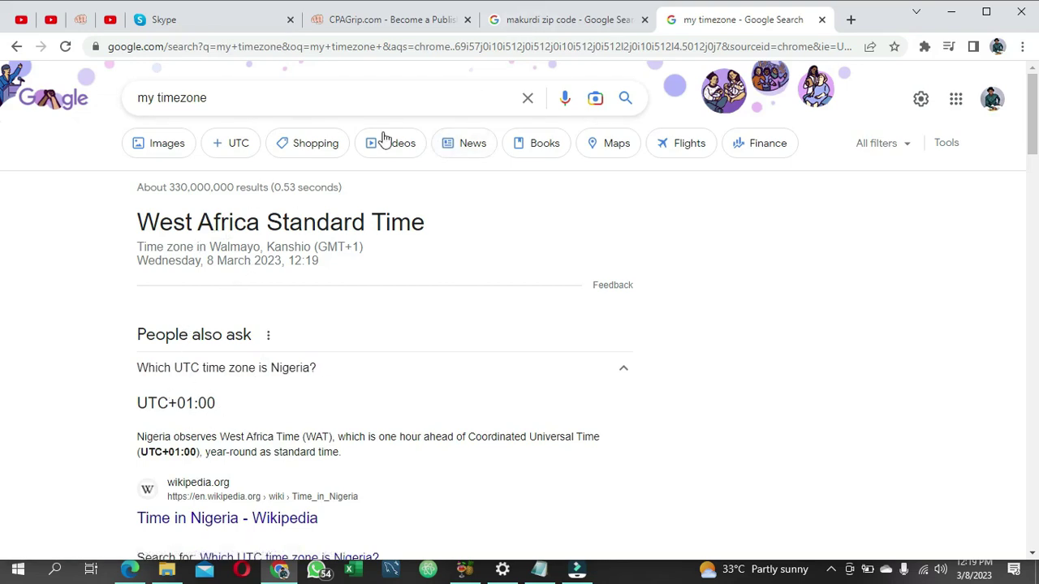
Step: Scroll the CPAGrip timezone choices to the GMT+01:00 entries, cross-checking the Google timezone search
{"action": "left_click", "coordinate": [409, 22]}
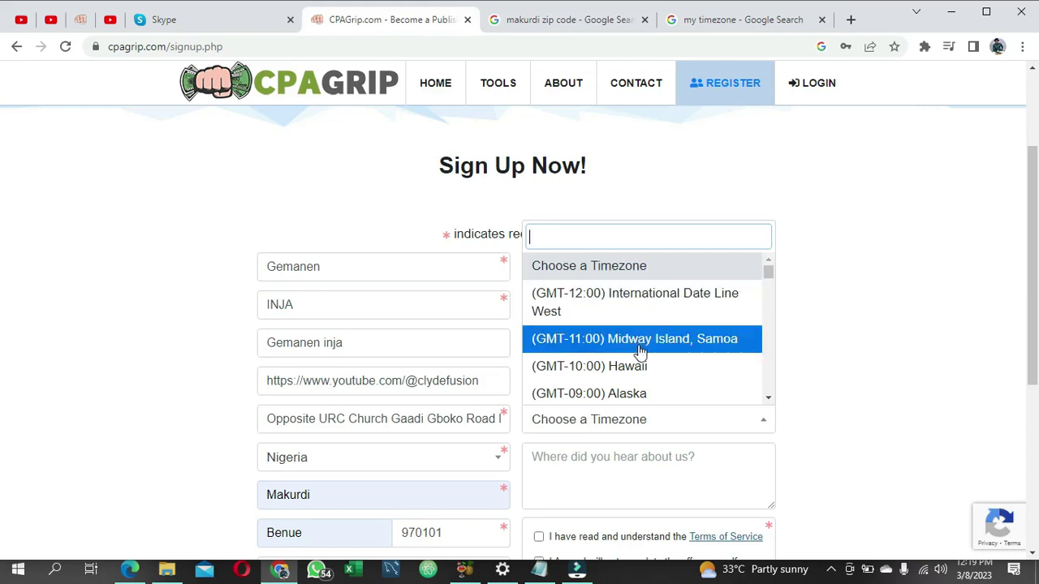
{"action": "scroll", "coordinate": [640, 351], "scroll_direction": "down", "scroll_amount": 3}
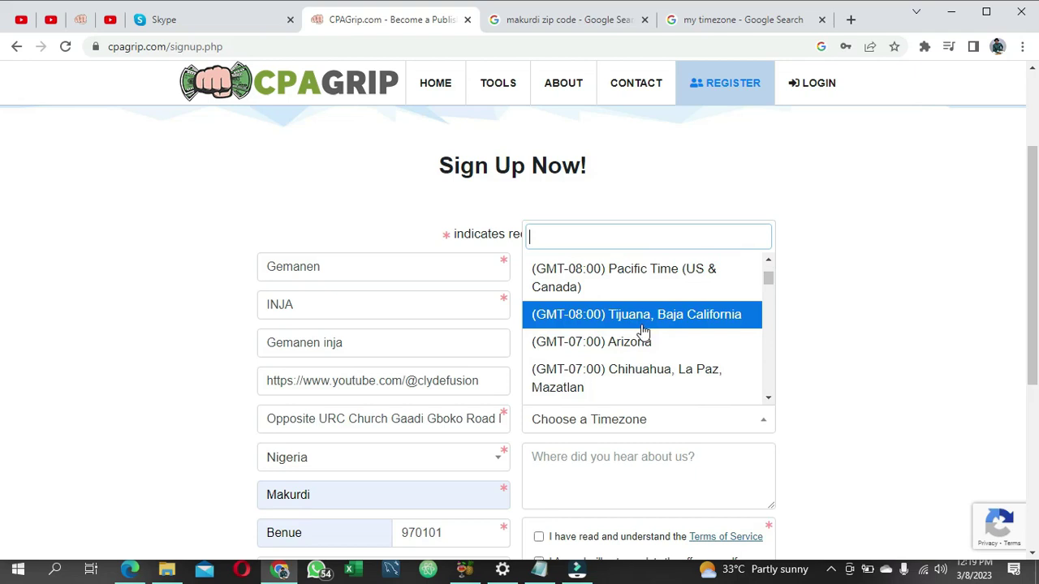
{"action": "scroll", "coordinate": [641, 345], "scroll_direction": "down", "scroll_amount": 3}
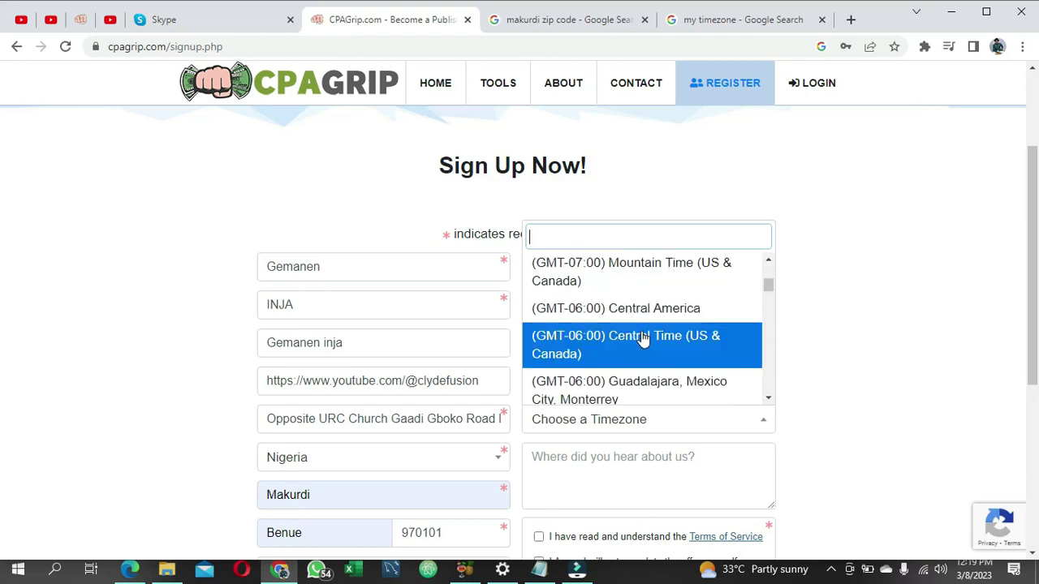
{"action": "scroll", "coordinate": [641, 340], "scroll_direction": "down", "scroll_amount": 3}
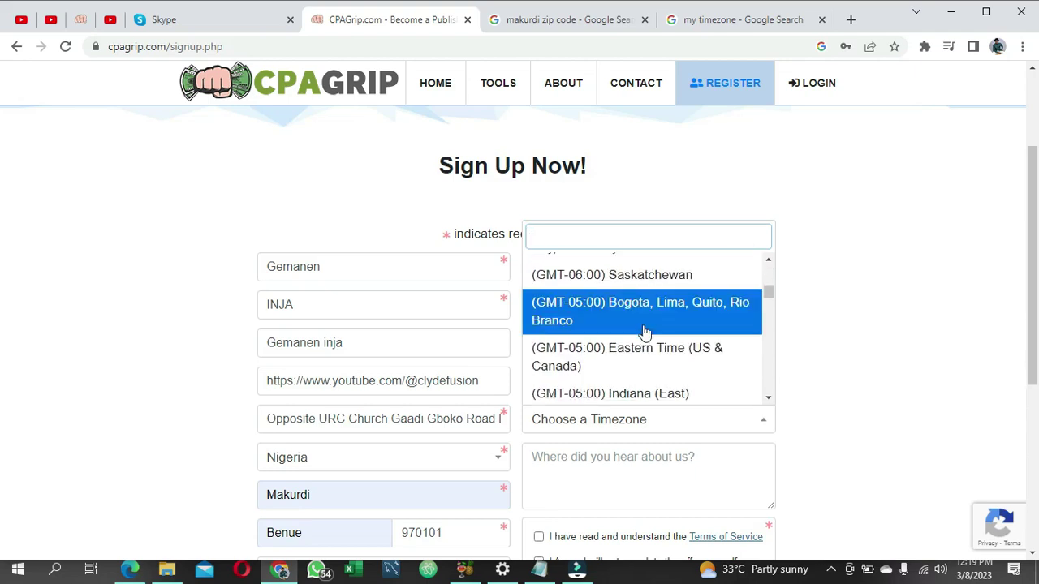
{"action": "scroll", "coordinate": [643, 334], "scroll_direction": "down", "scroll_amount": 4}
{"action": "scroll", "coordinate": [647, 333], "scroll_direction": "down", "scroll_amount": 5}
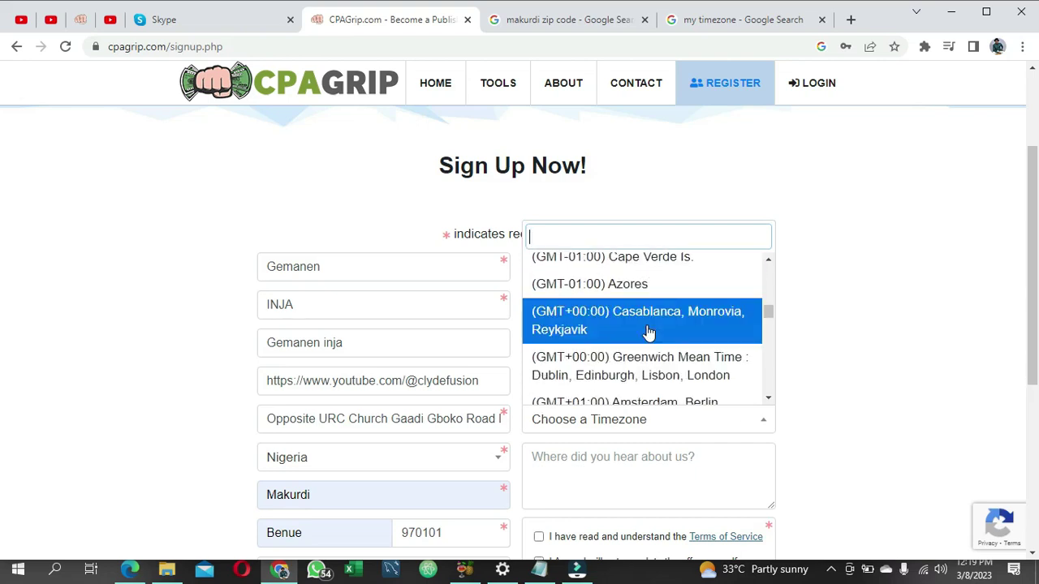
{"action": "scroll", "coordinate": [646, 332], "scroll_direction": "down", "scroll_amount": 5}
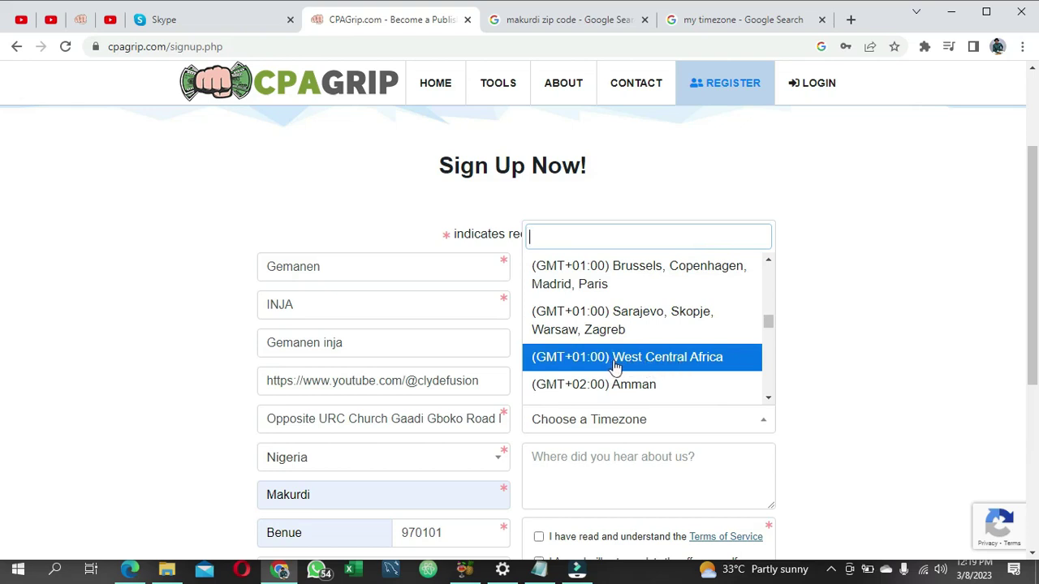
{"action": "left_click", "coordinate": [715, 18]}
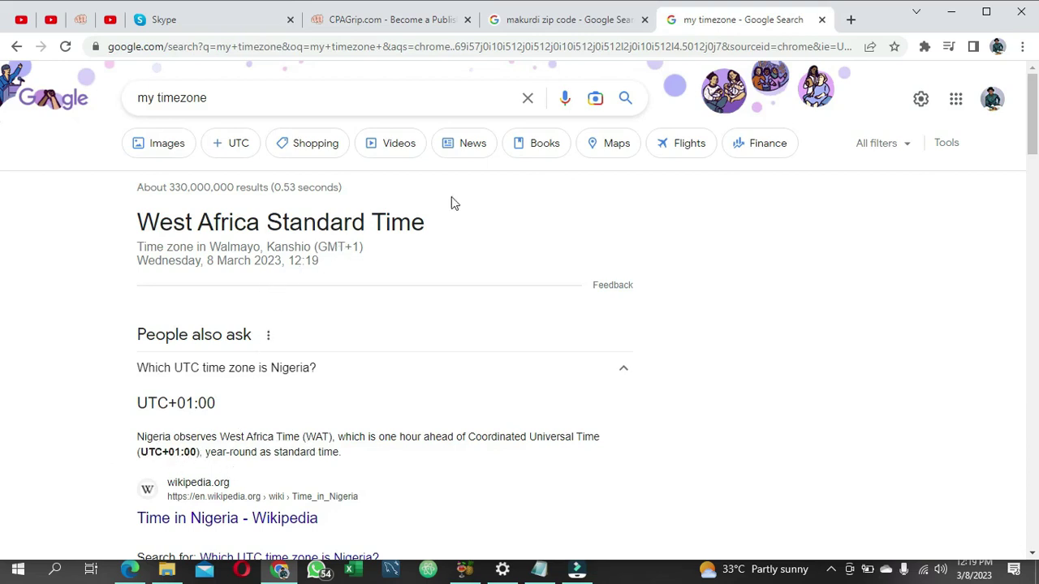
{"action": "left_click", "coordinate": [390, 19]}
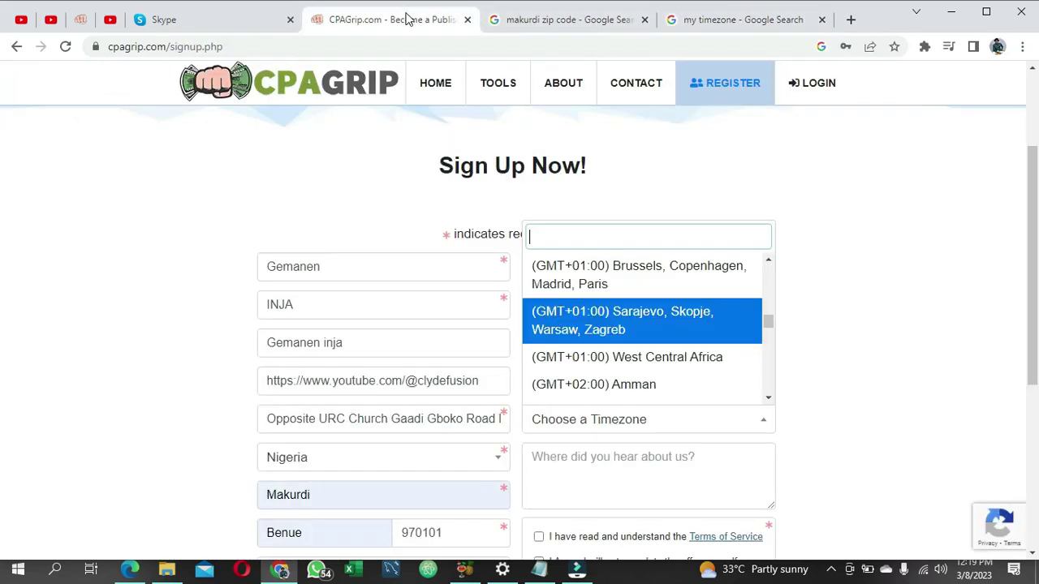
Step: Set timezone (GMT+01:00) West Central Africa and answer 'In a CPA marketing Email course'
{"action": "left_click", "coordinate": [636, 360]}
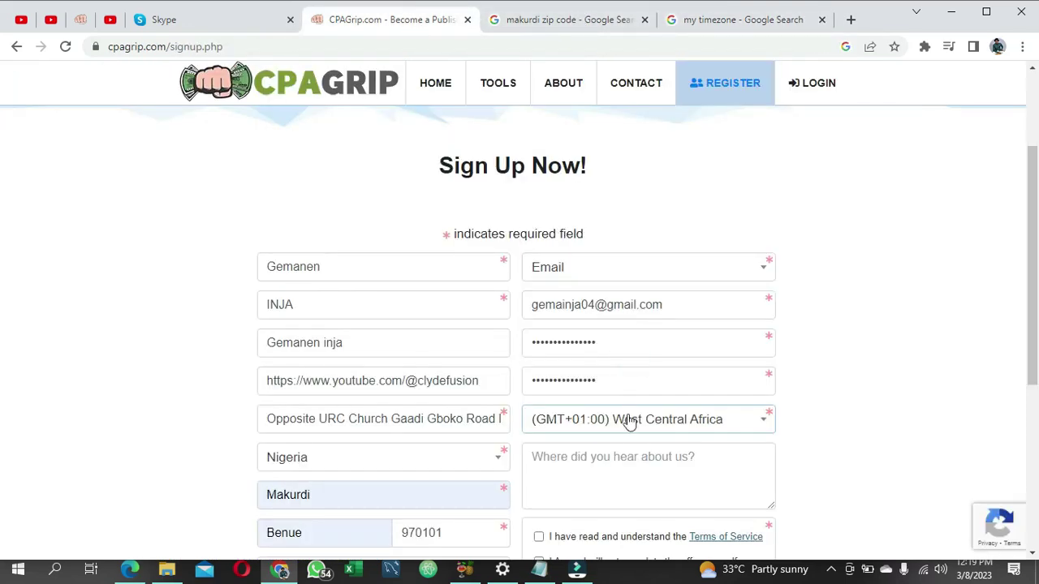
{"action": "scroll", "coordinate": [625, 419], "scroll_direction": "down", "scroll_amount": 1}
{"action": "left_click", "coordinate": [654, 384]}
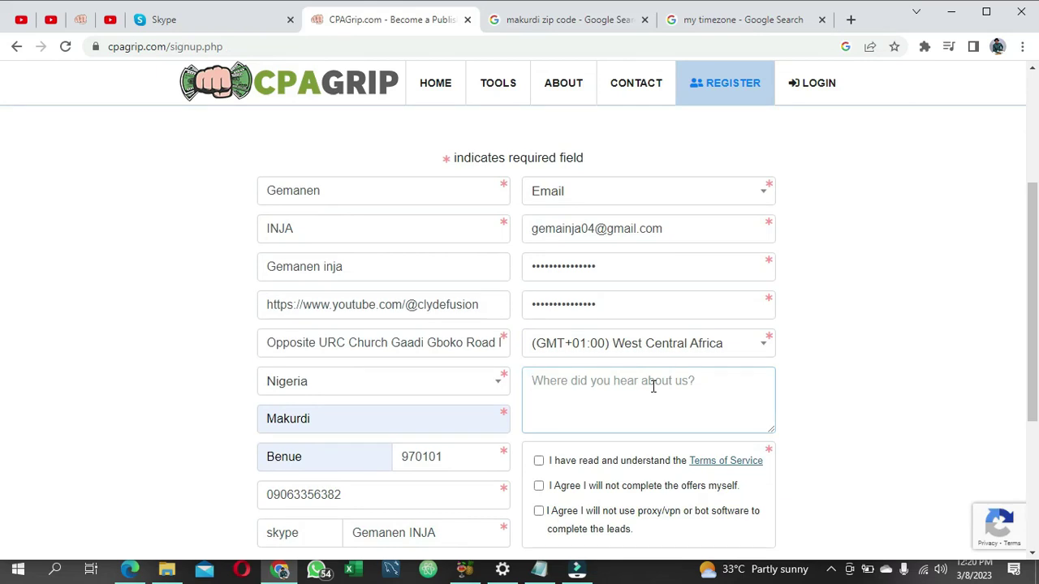
{"action": "type", "text": "In a"}
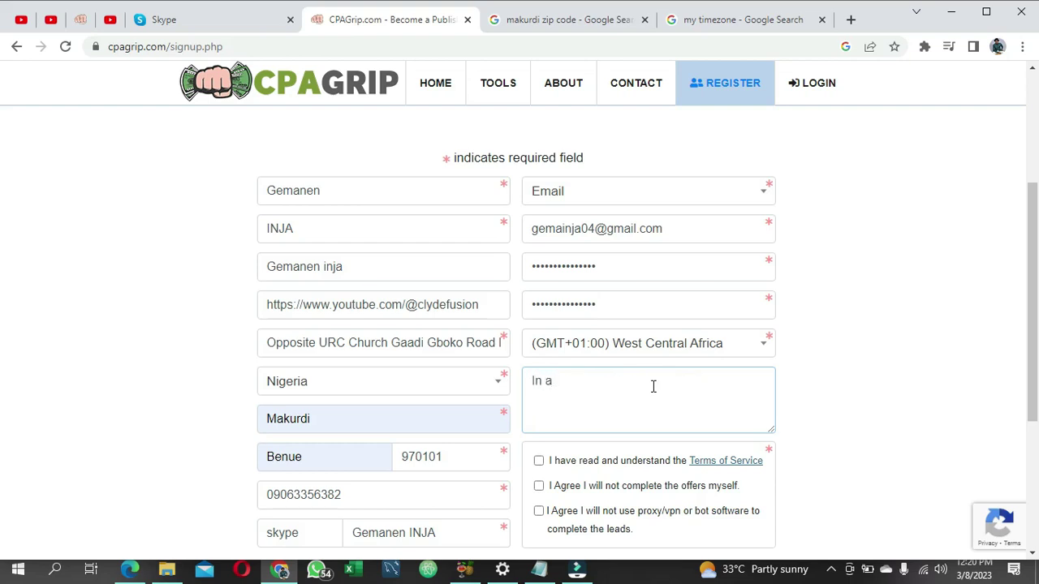
{"action": "type", "text": " CPA mar"}
{"action": "left_click", "coordinate": [624, 399]}
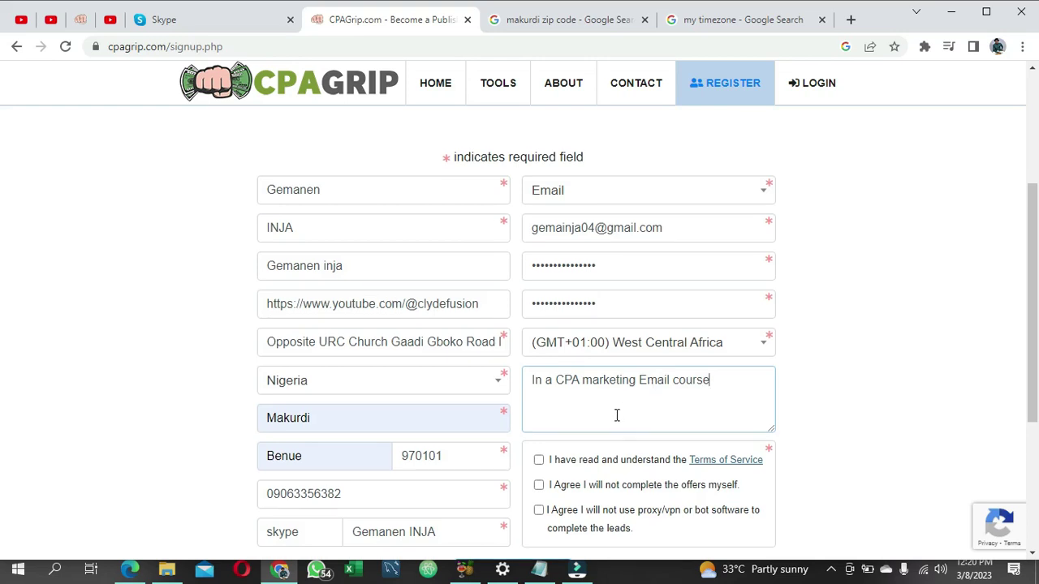
{"action": "scroll", "coordinate": [600, 402], "scroll_direction": "down", "scroll_amount": 1}
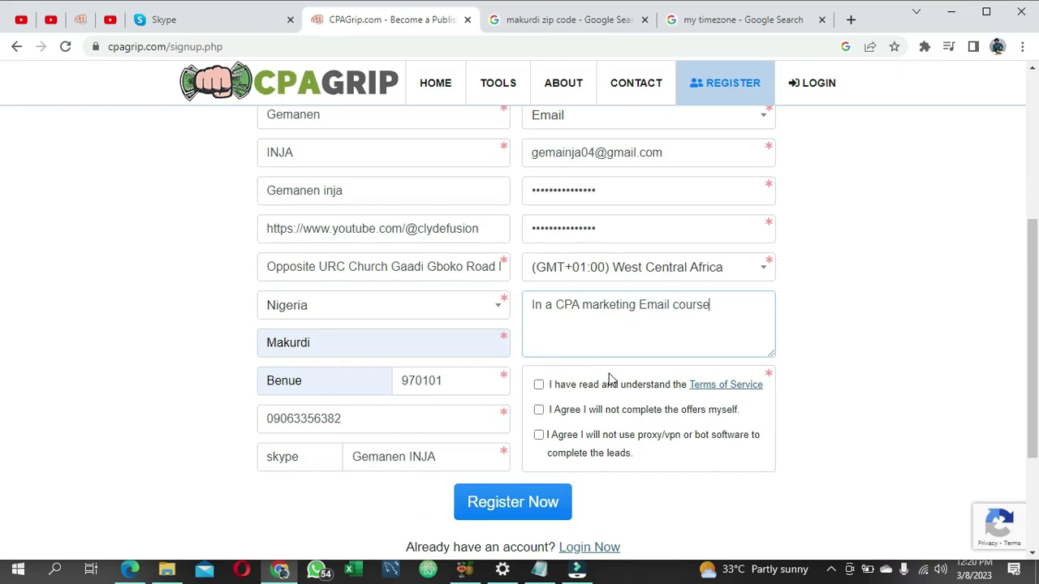
Step: Read the Terms of Service License and Fraud sections in a new tab, then return to sign-up
{"action": "left_click", "coordinate": [745, 386]}
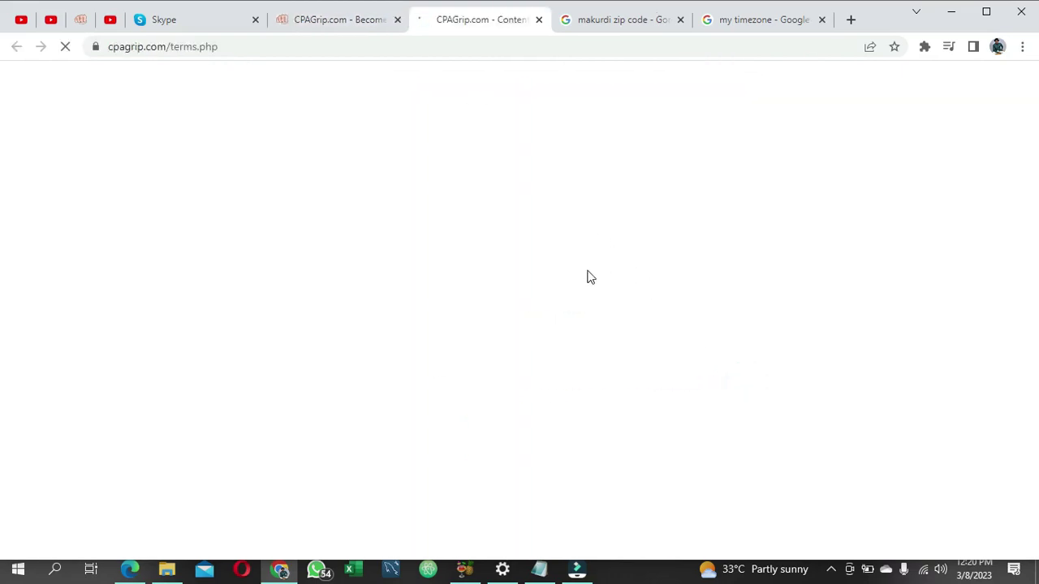
{"action": "scroll", "coordinate": [573, 278], "scroll_direction": "down", "scroll_amount": 20}
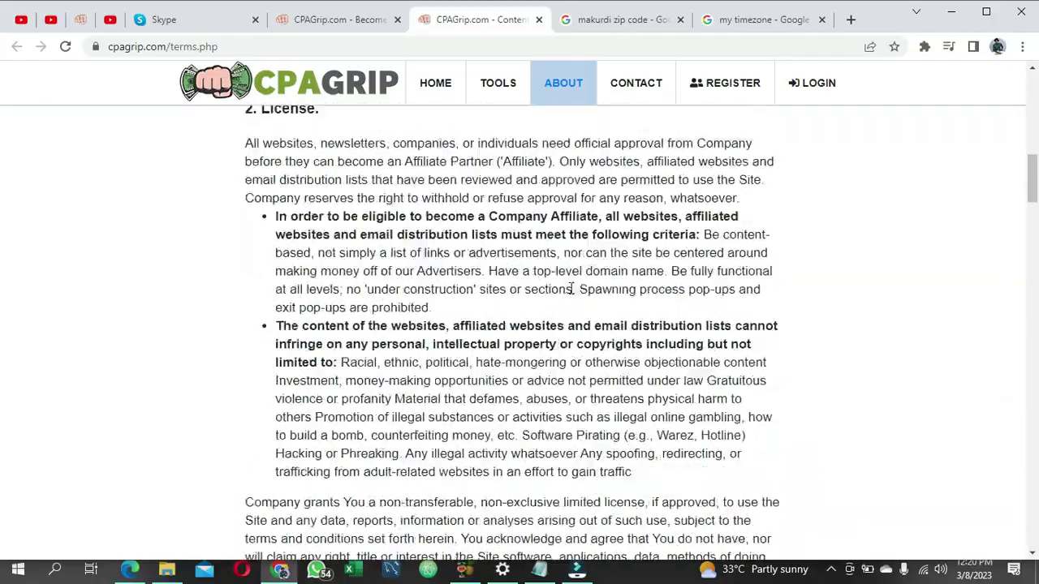
{"action": "scroll", "coordinate": [567, 310], "scroll_direction": "down", "scroll_amount": 20}
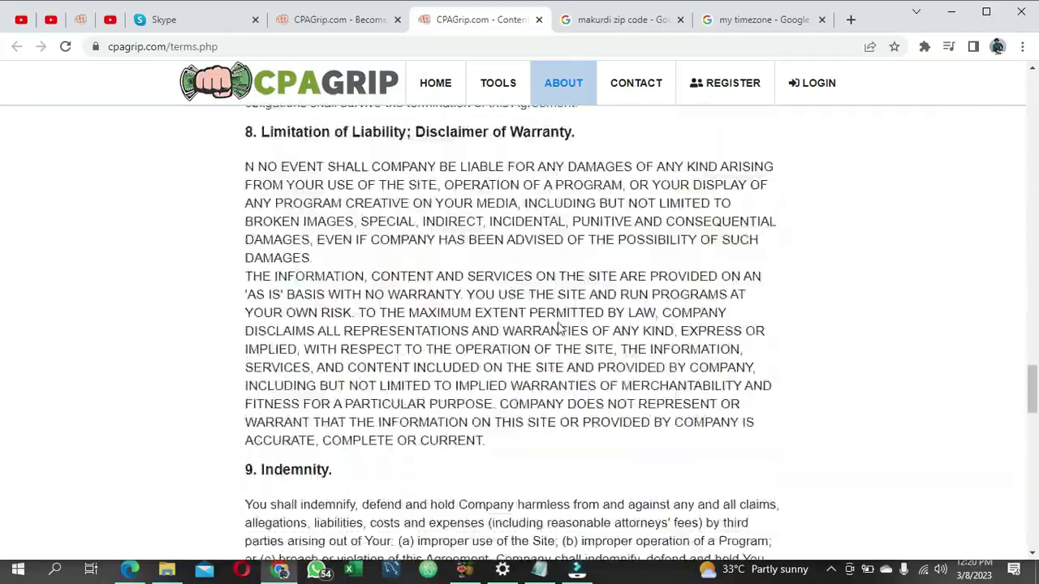
{"action": "scroll", "coordinate": [560, 325], "scroll_direction": "up", "scroll_amount": 20}
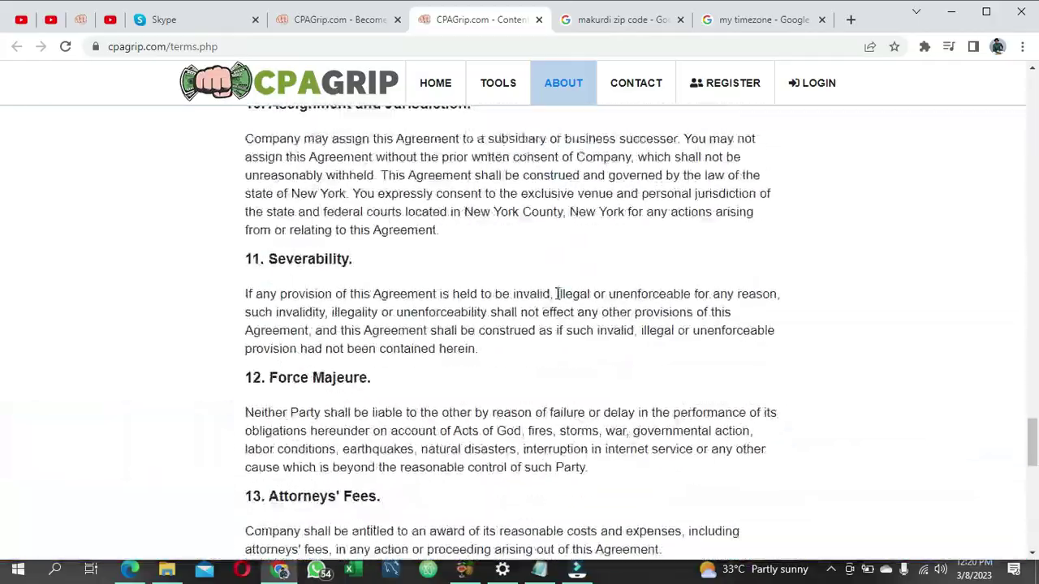
{"action": "scroll", "coordinate": [562, 246], "scroll_direction": "up", "scroll_amount": 5}
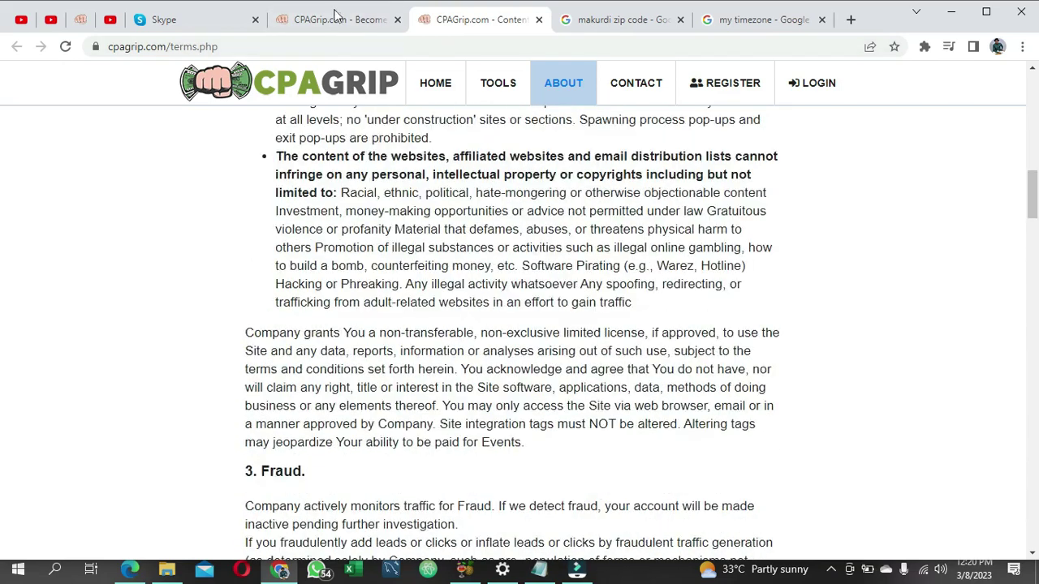
{"action": "left_click", "coordinate": [336, 20]}
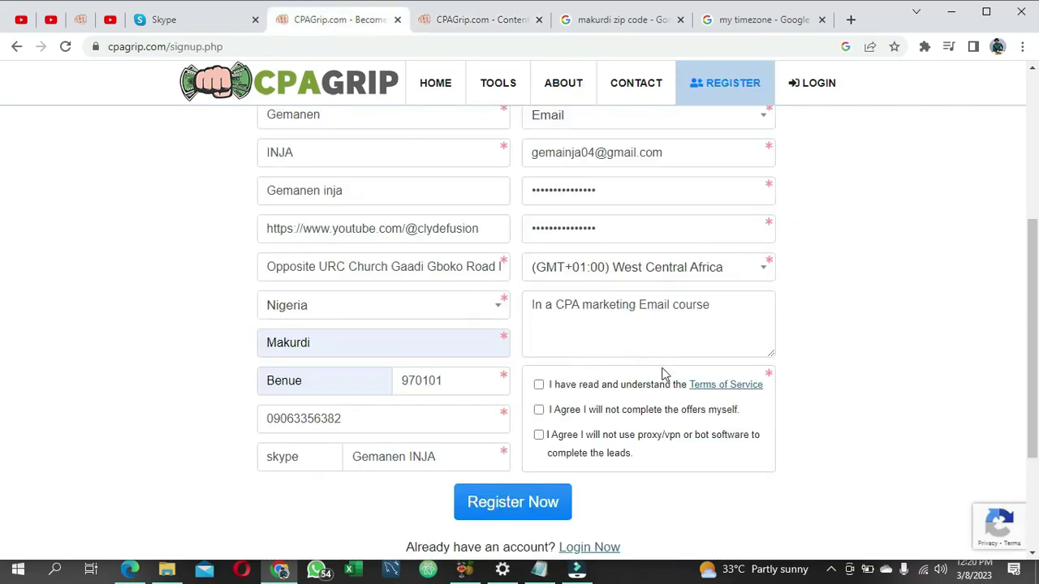
Step: Tick the Terms of Service, no self-completed offers and no proxy/bot software agreement boxes
{"action": "left_click", "coordinate": [539, 384]}
{"action": "left_click", "coordinate": [539, 410]}
{"action": "left_click", "coordinate": [539, 435]}
Step: Re-enter the city and state fields using the browser's saved address suggestions
{"action": "left_click", "coordinate": [330, 344]}
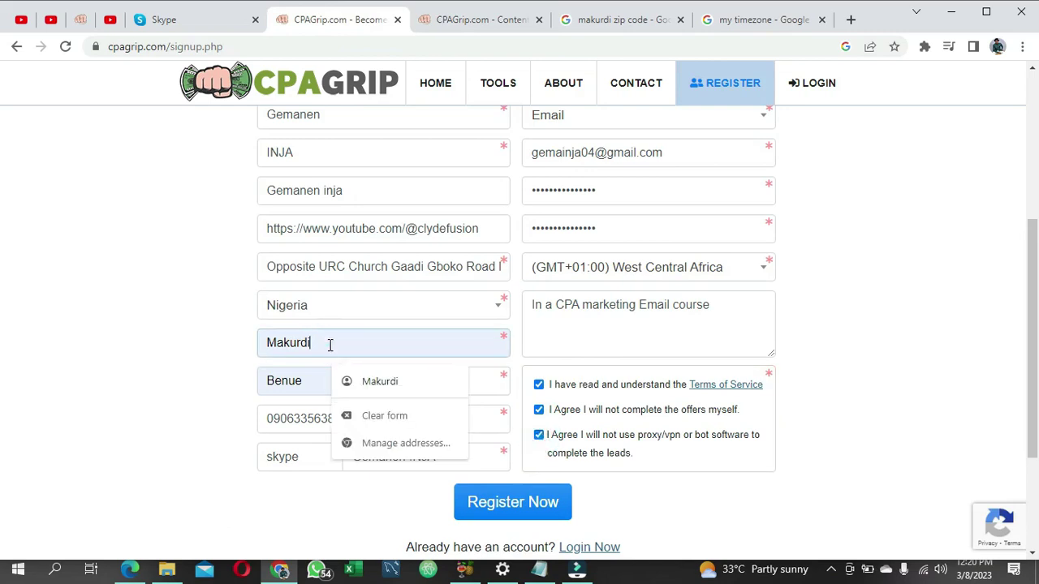
{"action": "double_click", "coordinate": [328, 344]}
{"action": "key", "text": "BackSpace"}
{"action": "type", "text": "Ma"}
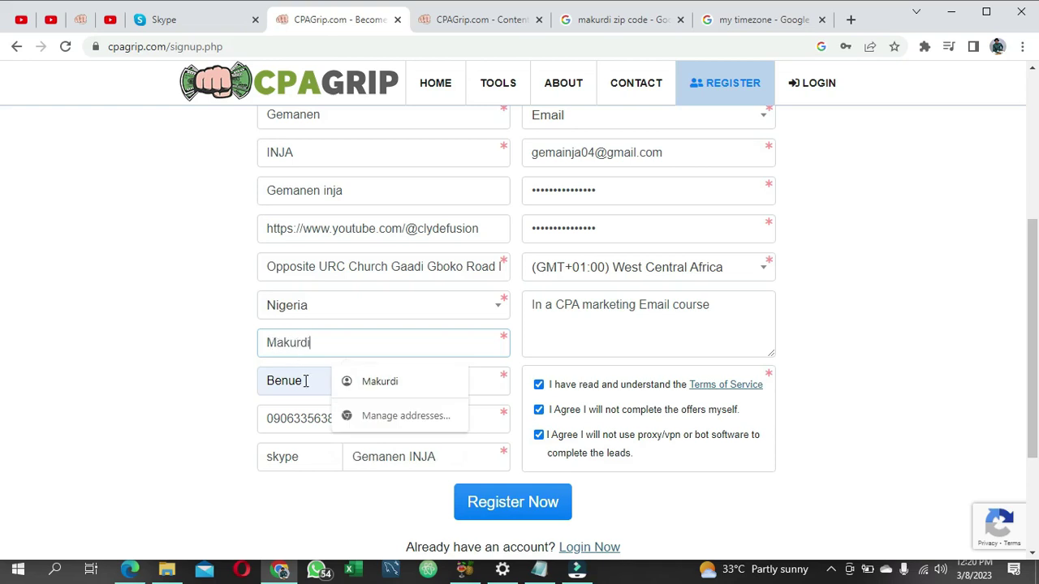
{"action": "key", "text": "Tab"}
{"action": "key", "text": "BackSpace"}
{"action": "type", "text": "Be"}
{"action": "left_click", "coordinate": [336, 385]}
{"action": "key", "text": "Down"}
{"action": "key", "text": "Return"}
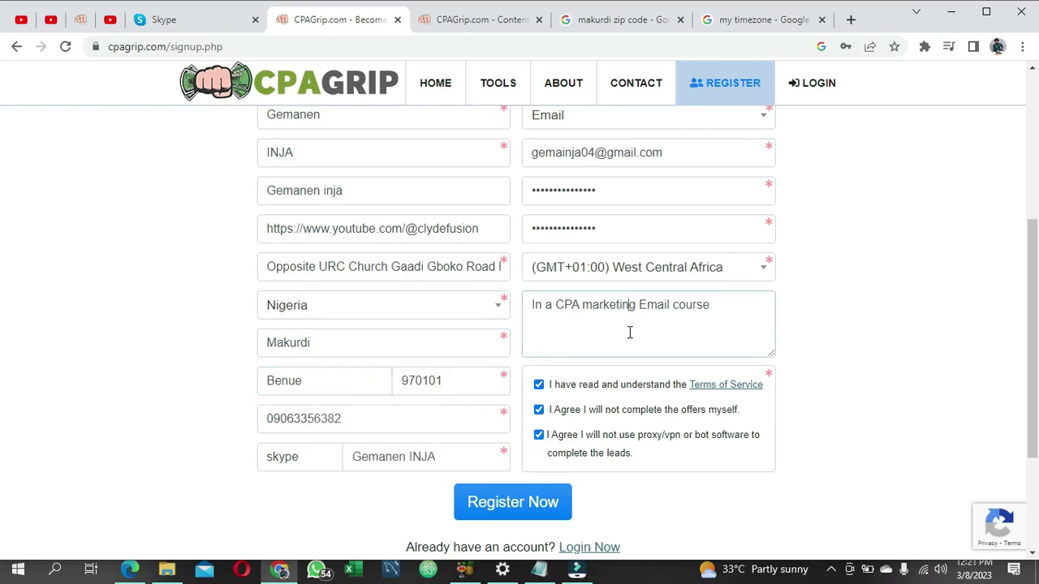
Step: Review the street address and password entries, then submit the form with Register Now
{"action": "scroll", "coordinate": [629, 332], "scroll_direction": "up", "scroll_amount": 2}
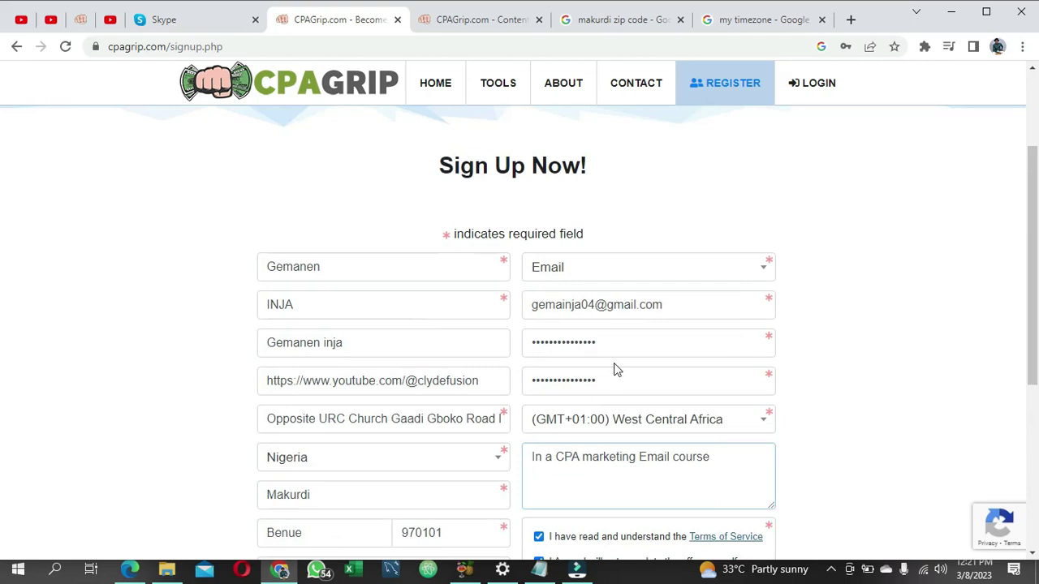
{"action": "scroll", "coordinate": [616, 341], "scroll_direction": "down", "scroll_amount": 1}
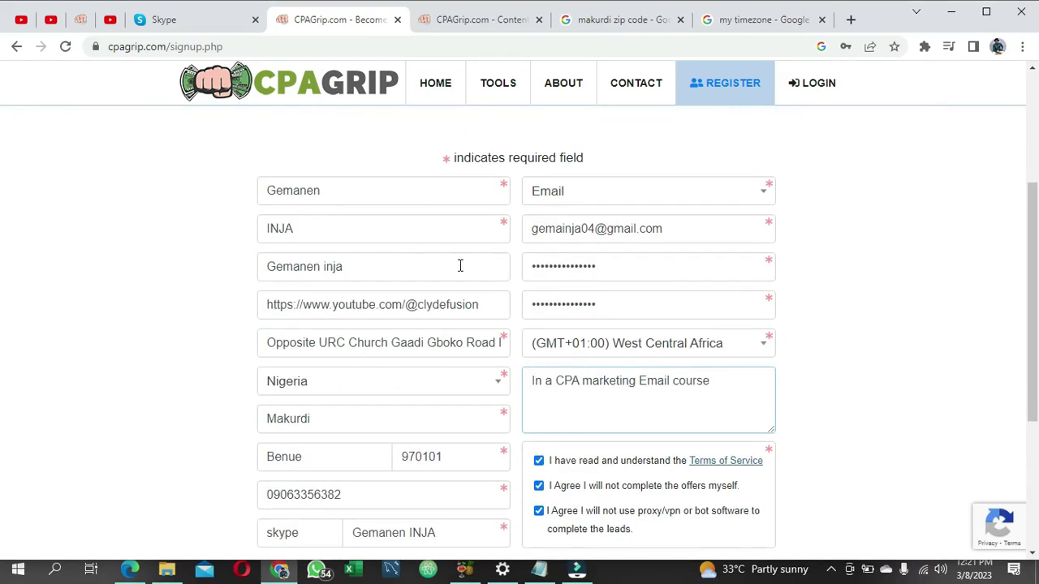
{"action": "left_click", "coordinate": [421, 342]}
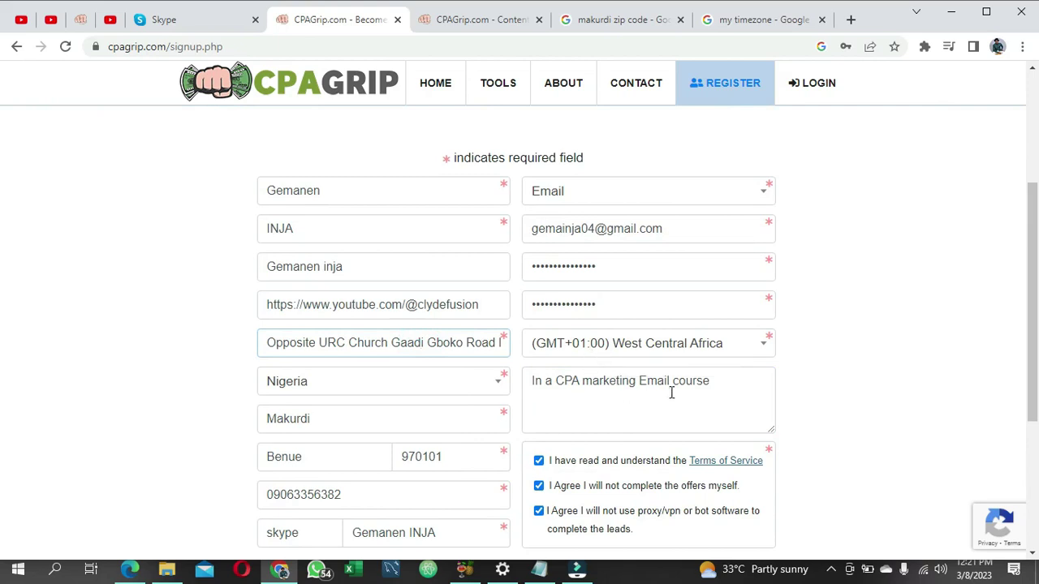
{"action": "left_click", "coordinate": [604, 264]}
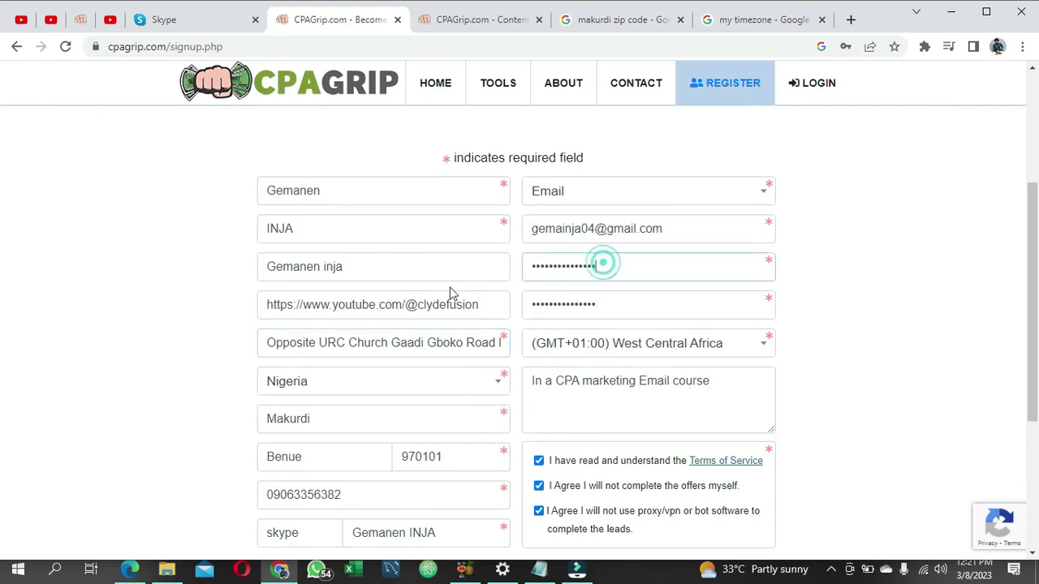
{"action": "scroll", "coordinate": [420, 352], "scroll_direction": "down", "scroll_amount": 2}
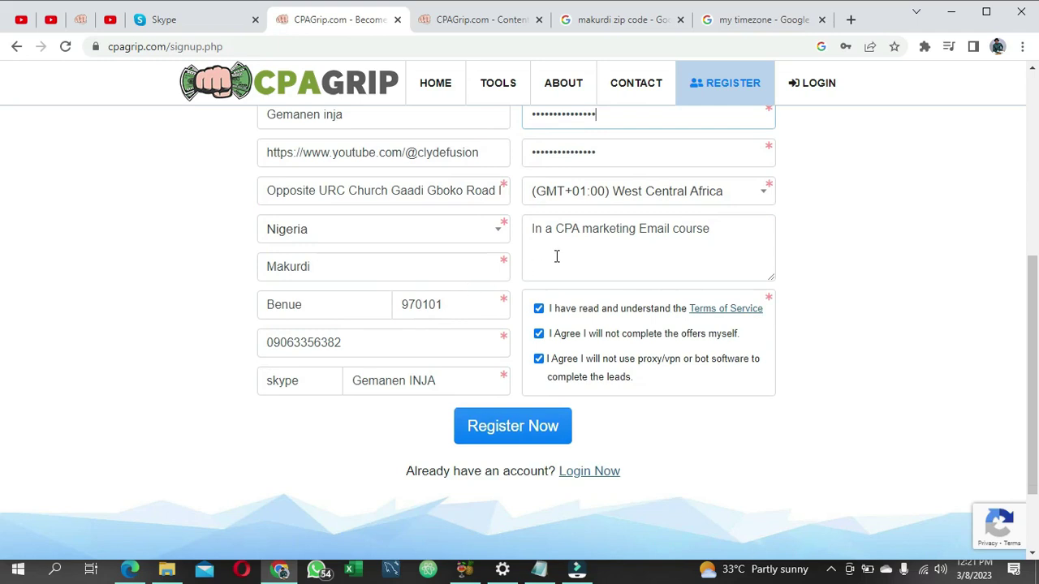
{"action": "scroll", "coordinate": [527, 302], "scroll_direction": "down", "scroll_amount": 1}
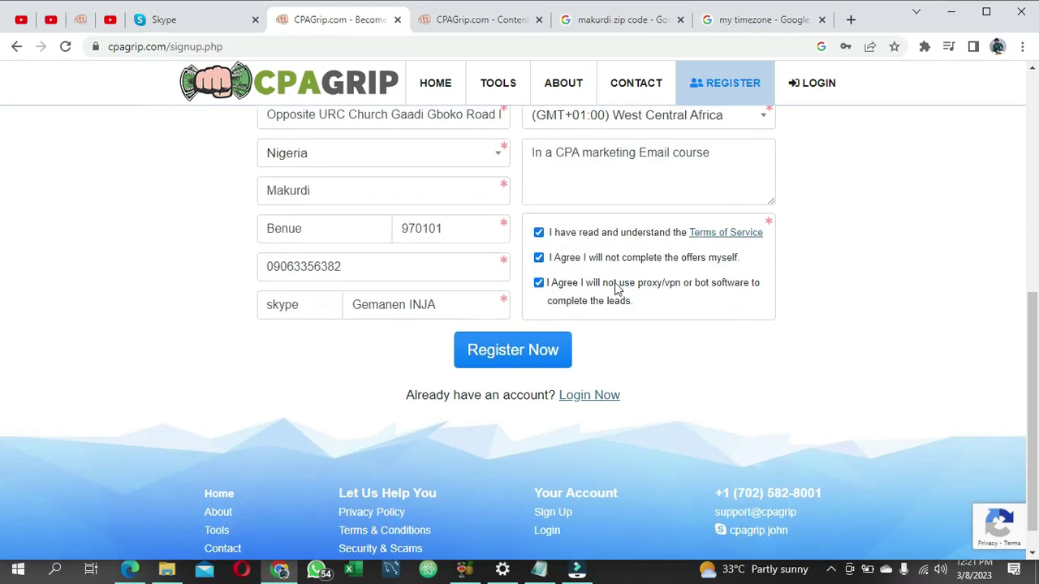
{"action": "left_click", "coordinate": [519, 358]}
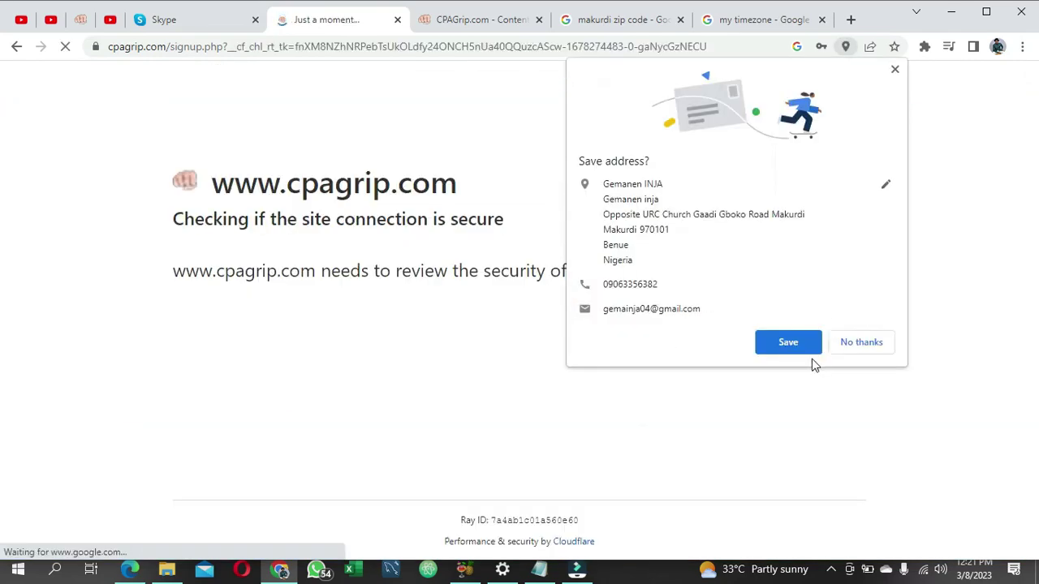
Step: Accept Chrome's 'Save address?' offer
{"action": "left_click", "coordinate": [788, 343]}
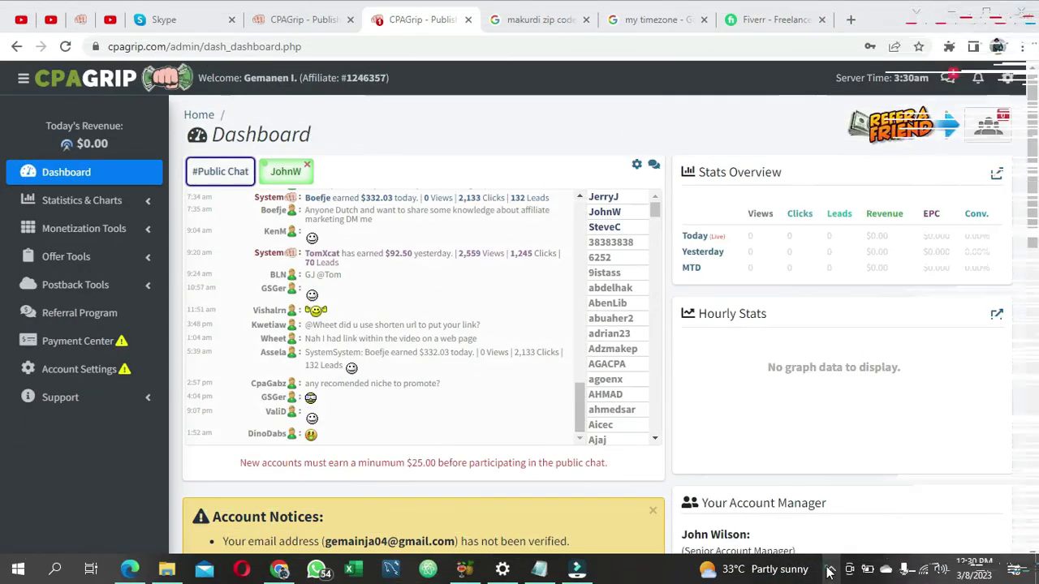
Step: Scroll through the dashboard's public chat and account notices, then open a new blank tab
{"action": "scroll", "coordinate": [416, 308], "scroll_direction": "down", "scroll_amount": 1}
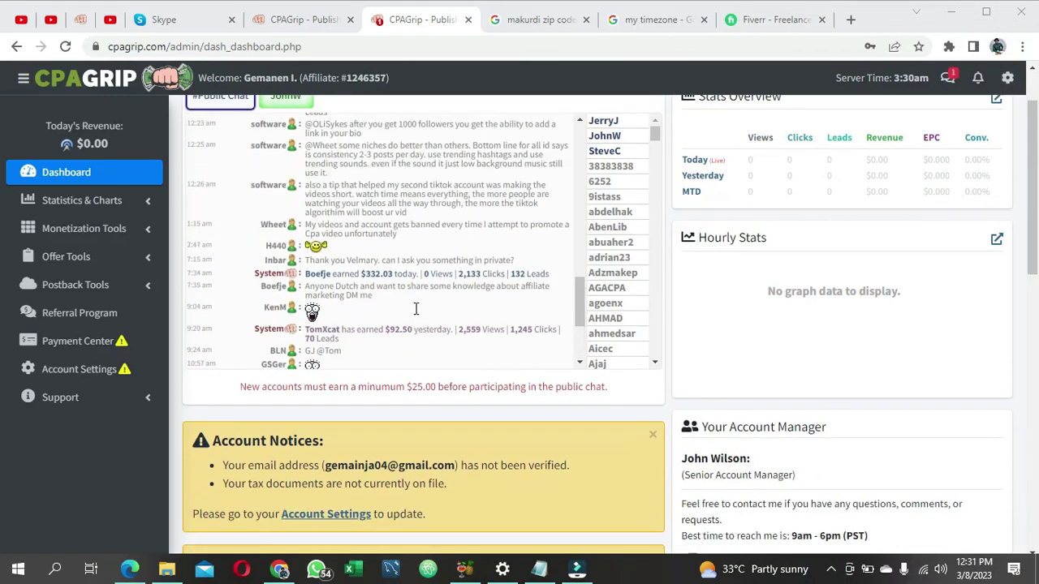
{"action": "scroll", "coordinate": [643, 313], "scroll_direction": "up", "scroll_amount": 1}
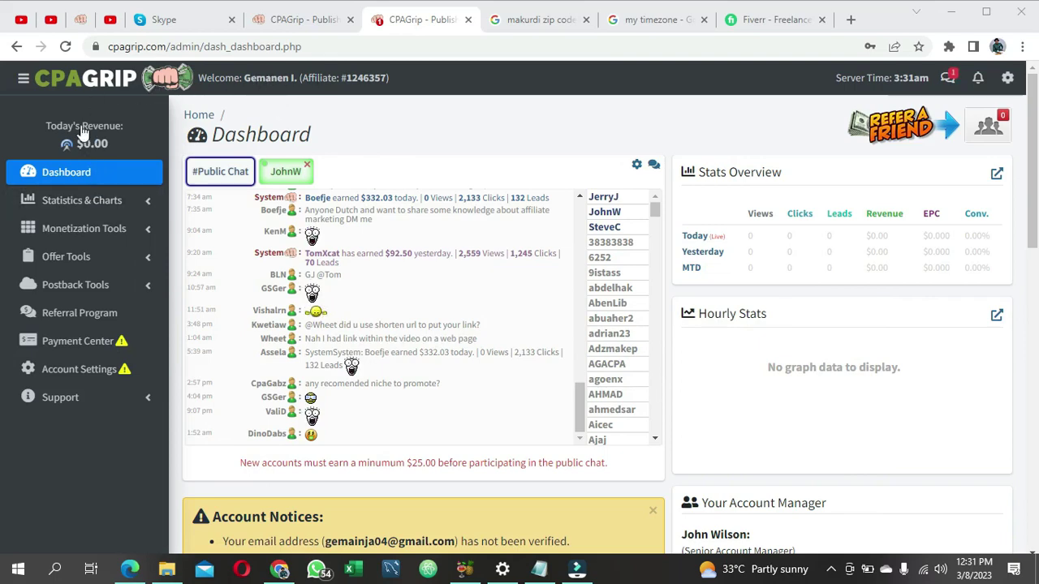
{"action": "scroll", "coordinate": [103, 355], "scroll_direction": "down", "scroll_amount": 2}
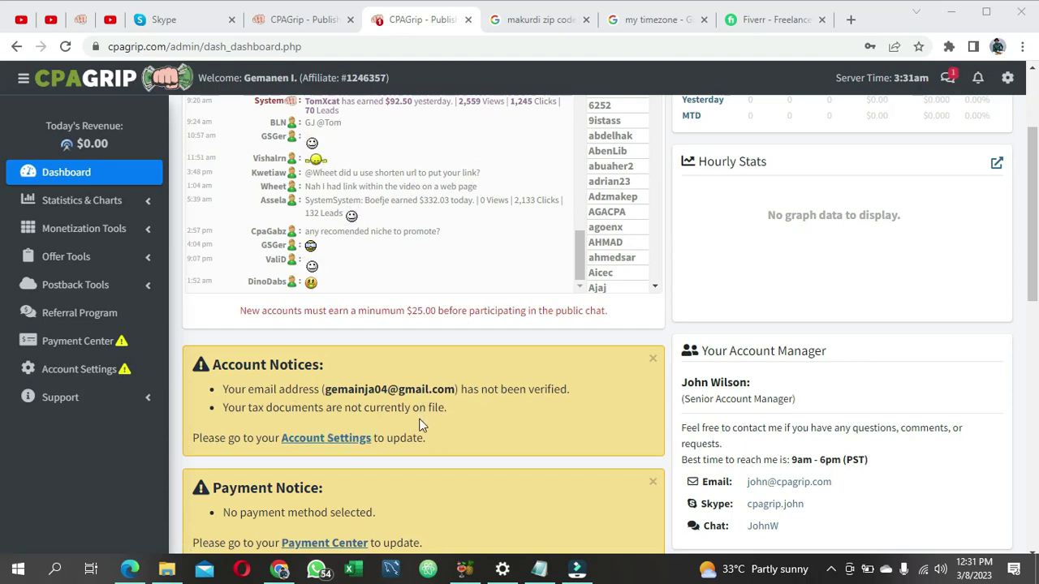
{"action": "scroll", "coordinate": [420, 424], "scroll_direction": "down", "scroll_amount": 1}
{"action": "scroll", "coordinate": [397, 349], "scroll_direction": "up", "scroll_amount": 2}
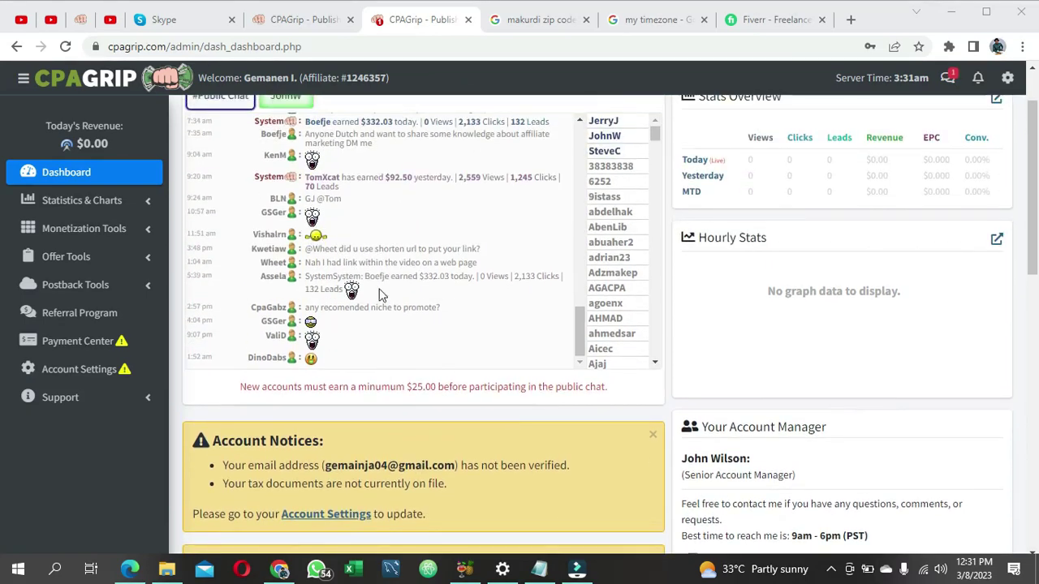
{"action": "scroll", "coordinate": [381, 294], "scroll_direction": "up", "scroll_amount": 3}
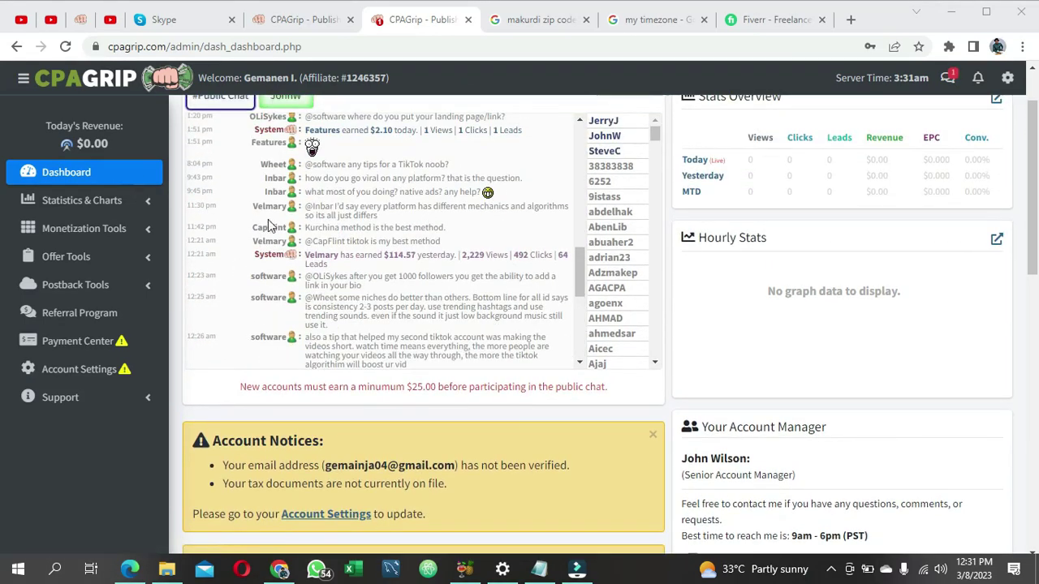
{"action": "scroll", "coordinate": [659, 403], "scroll_direction": "up", "scroll_amount": 1}
{"action": "scroll", "coordinate": [654, 403], "scroll_direction": "down", "scroll_amount": 3}
{"action": "scroll", "coordinate": [526, 493], "scroll_direction": "down", "scroll_amount": 3}
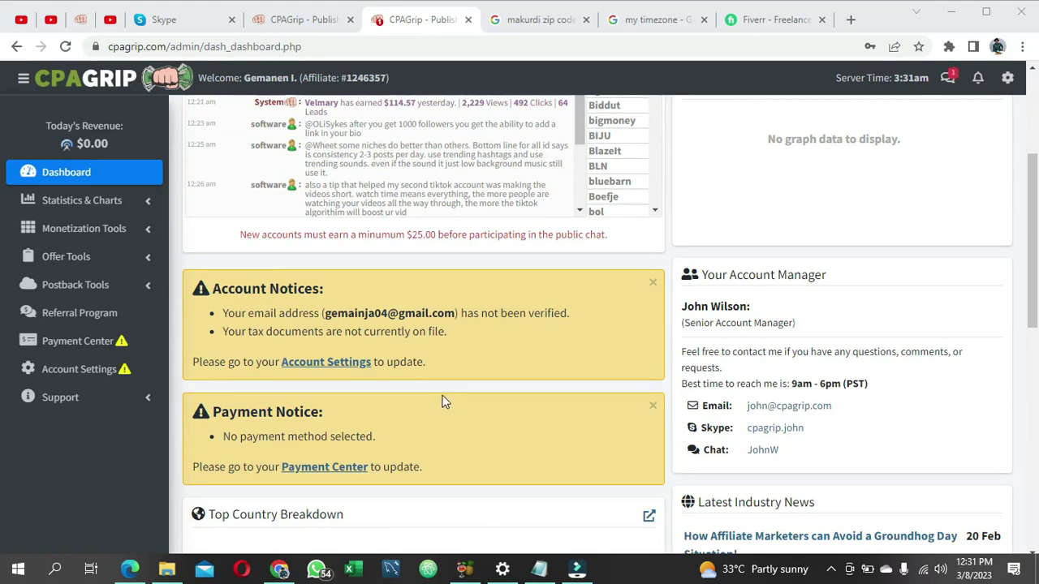
{"action": "scroll", "coordinate": [444, 401], "scroll_direction": "up", "scroll_amount": 1}
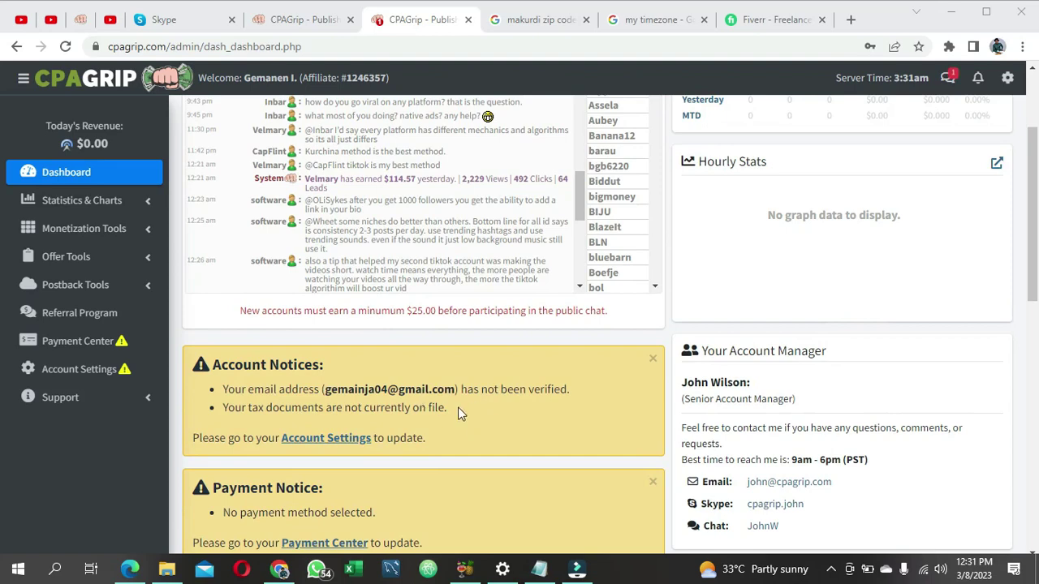
{"action": "scroll", "coordinate": [157, 314], "scroll_direction": "up", "scroll_amount": 2}
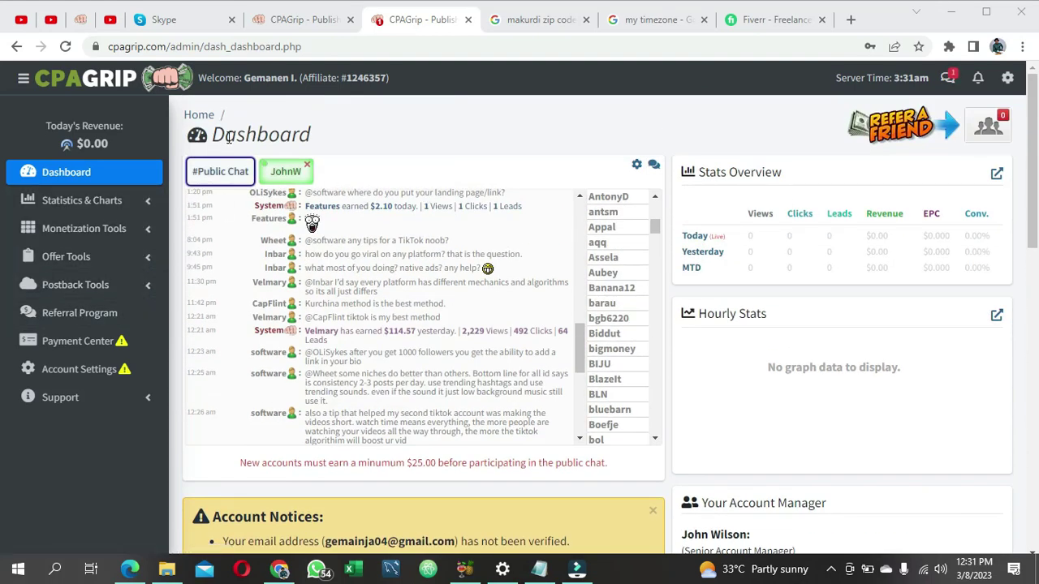
{"action": "scroll", "coordinate": [409, 251], "scroll_direction": "down", "scroll_amount": 3}
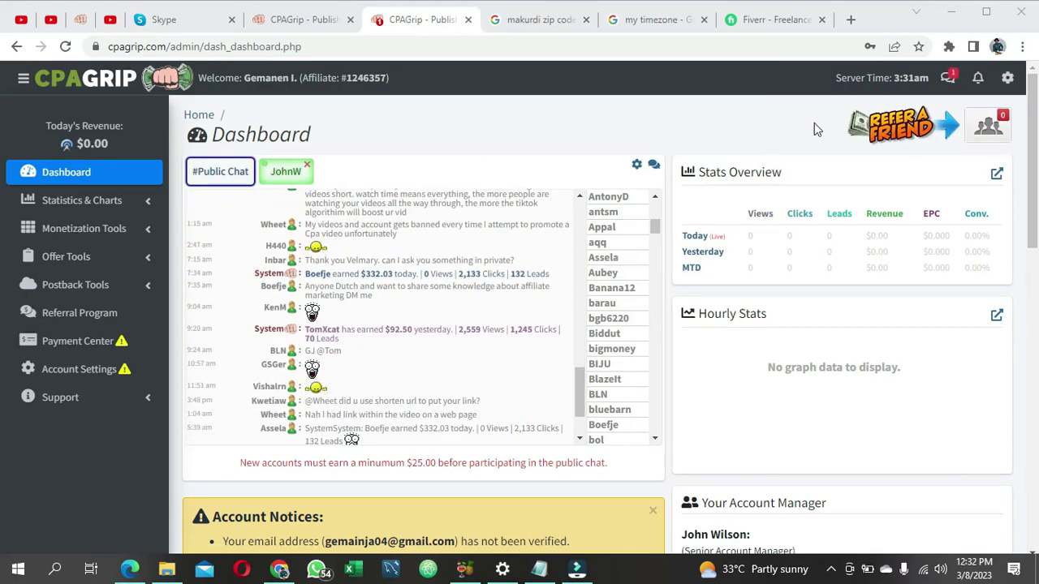
{"action": "scroll", "coordinate": [443, 223], "scroll_direction": "down", "scroll_amount": 2}
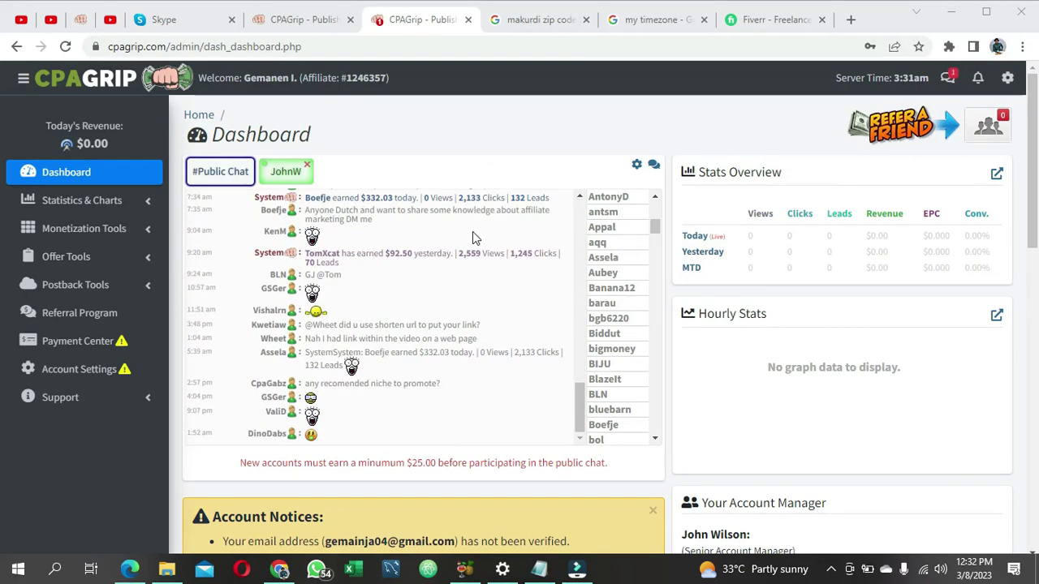
{"action": "scroll", "coordinate": [476, 232], "scroll_direction": "down", "scroll_amount": 1}
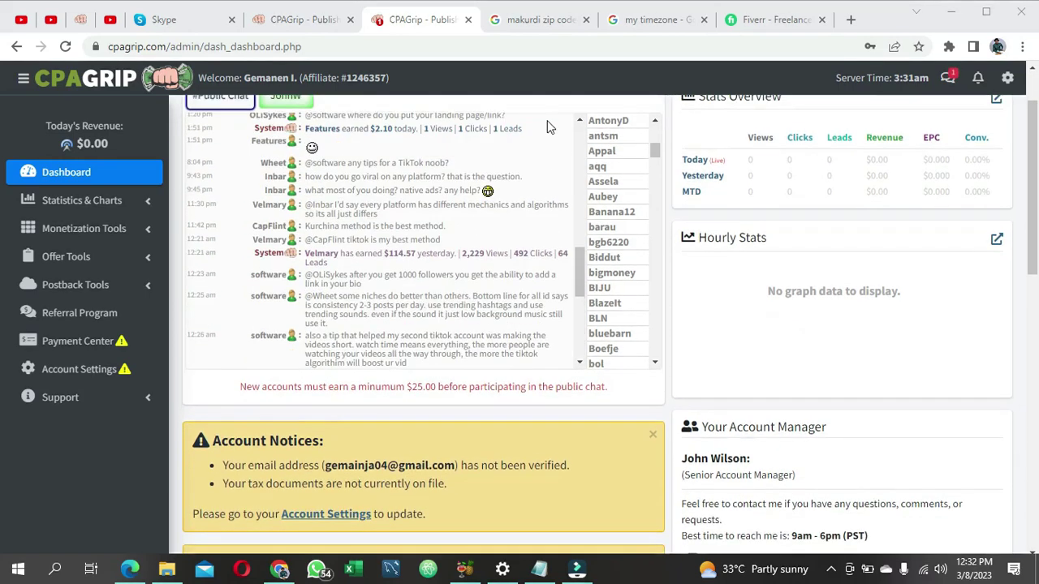
{"action": "scroll", "coordinate": [618, 182], "scroll_direction": "up", "scroll_amount": 5}
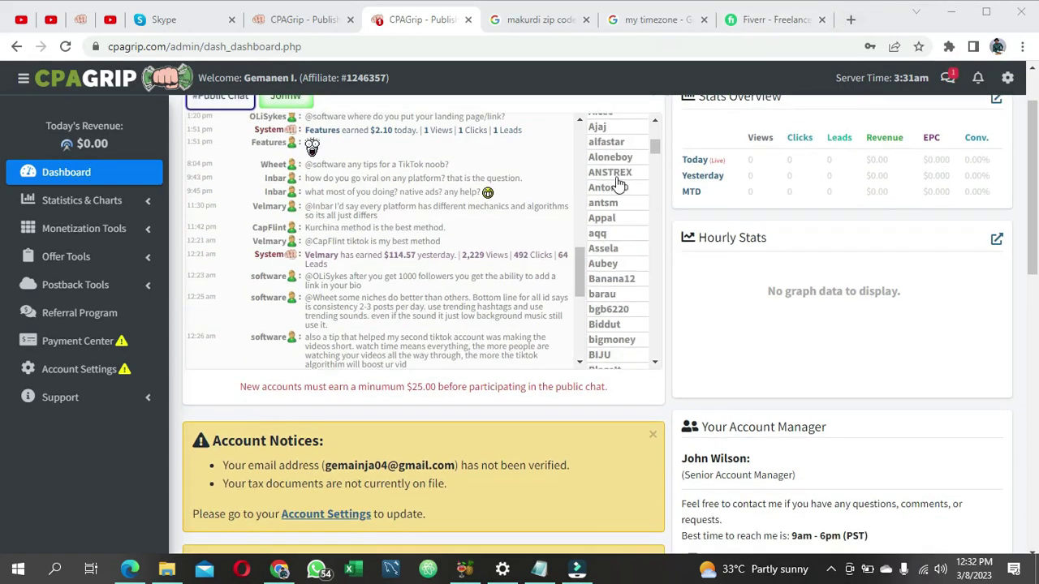
{"action": "scroll", "coordinate": [551, 196], "scroll_direction": "up", "scroll_amount": 5}
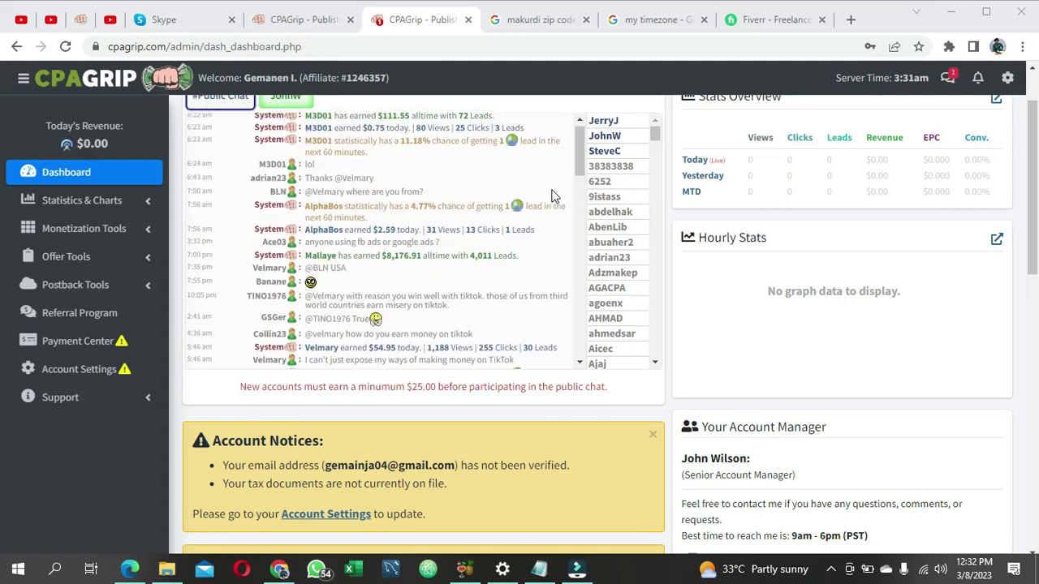
{"action": "left_click", "coordinate": [850, 22]}
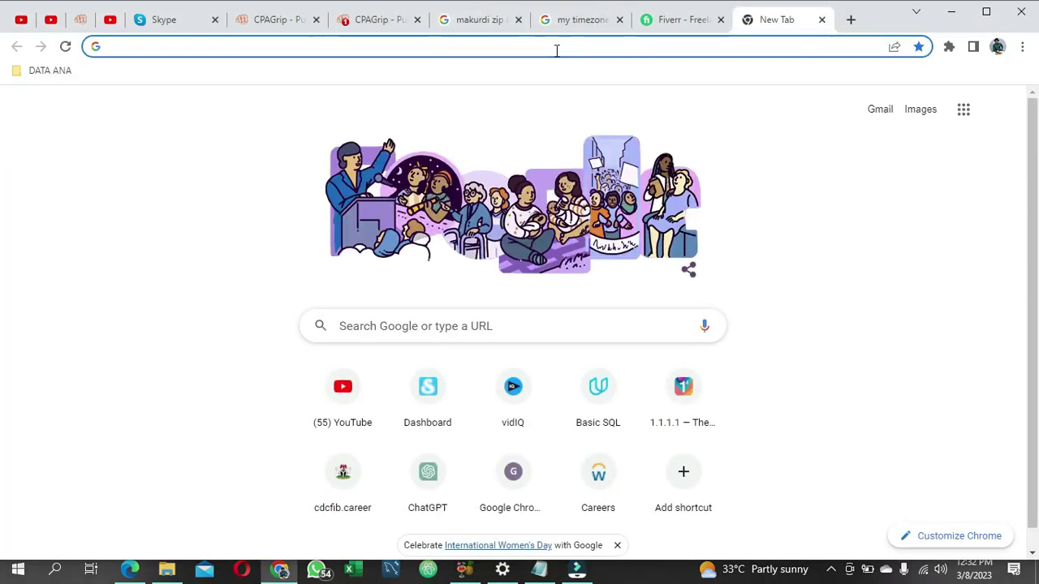
Step: Open Gmail, switch to the other Google account's inbox, and close the original inbox tab
{"action": "left_click", "coordinate": [874, 112]}
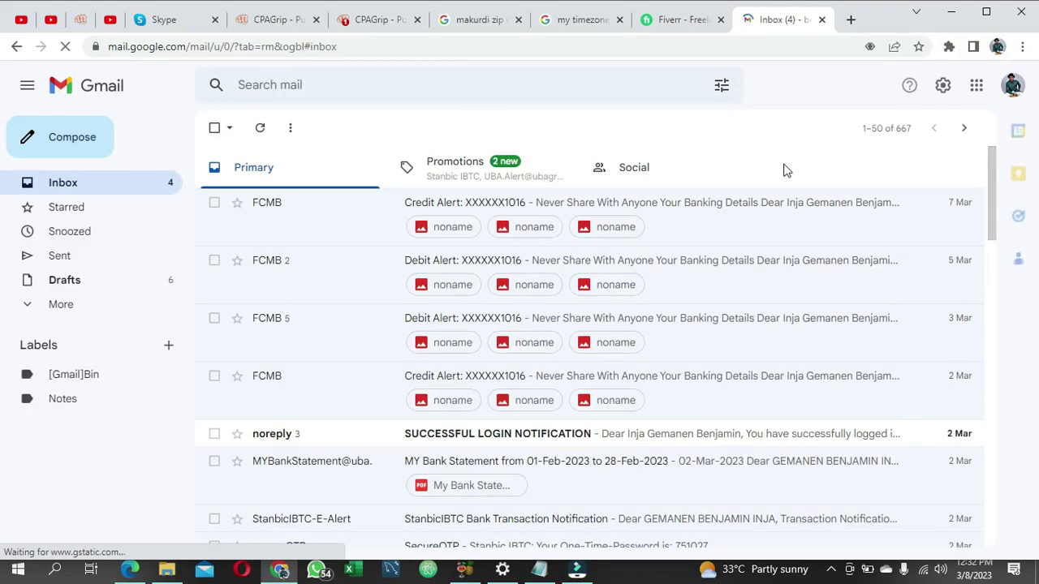
{"action": "left_click", "coordinate": [1012, 87]}
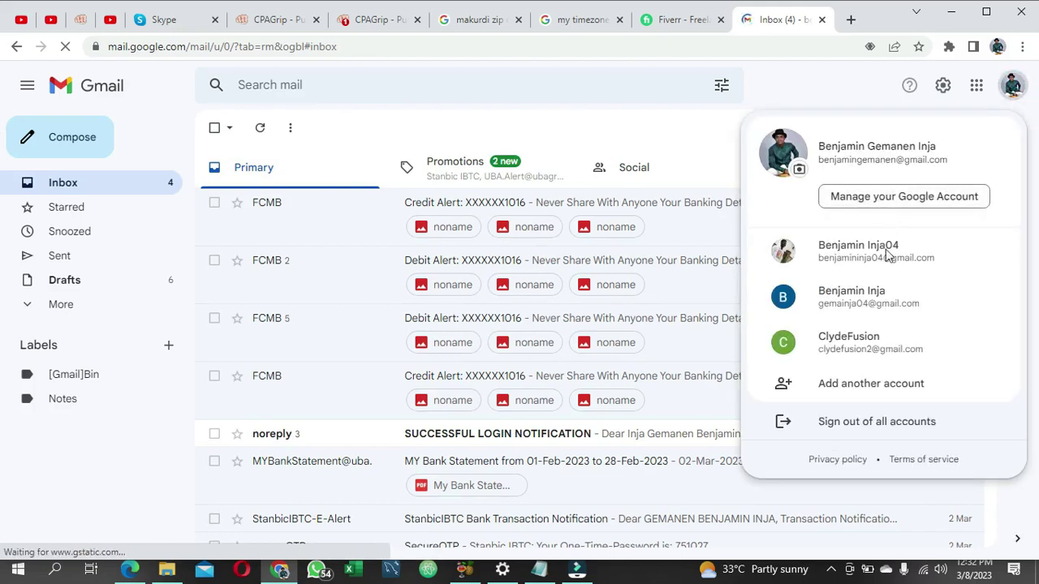
{"action": "left_click", "coordinate": [867, 298]}
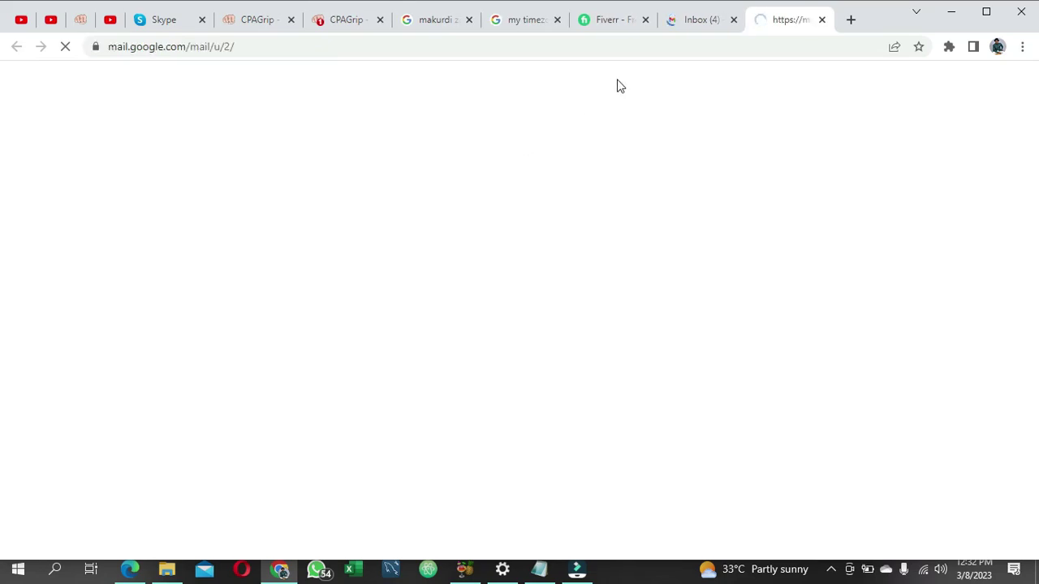
{"action": "left_click", "coordinate": [733, 21]}
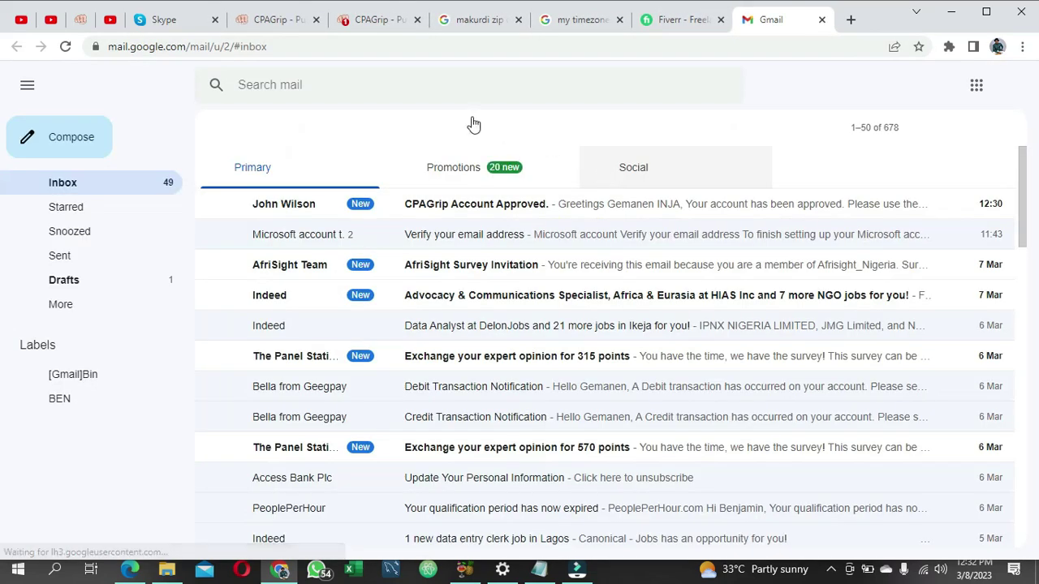
Step: Open the 'CPAGrip Account Approved.' email at the top of the Primary inbox
{"action": "left_click", "coordinate": [515, 214]}
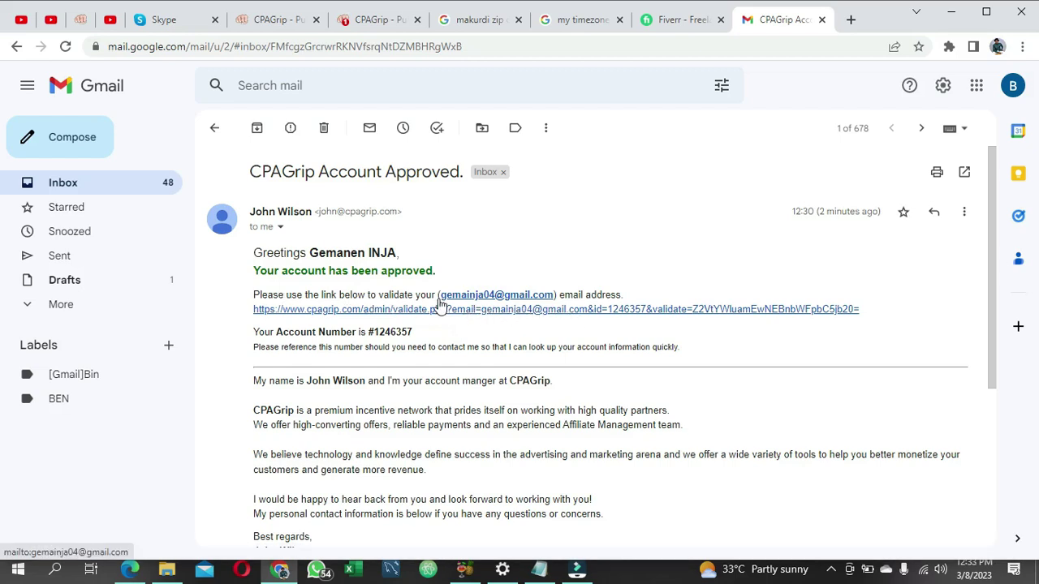
Step: Follow the email's validation link to verify the CPAGrip publisher email address
{"action": "left_click", "coordinate": [602, 309]}
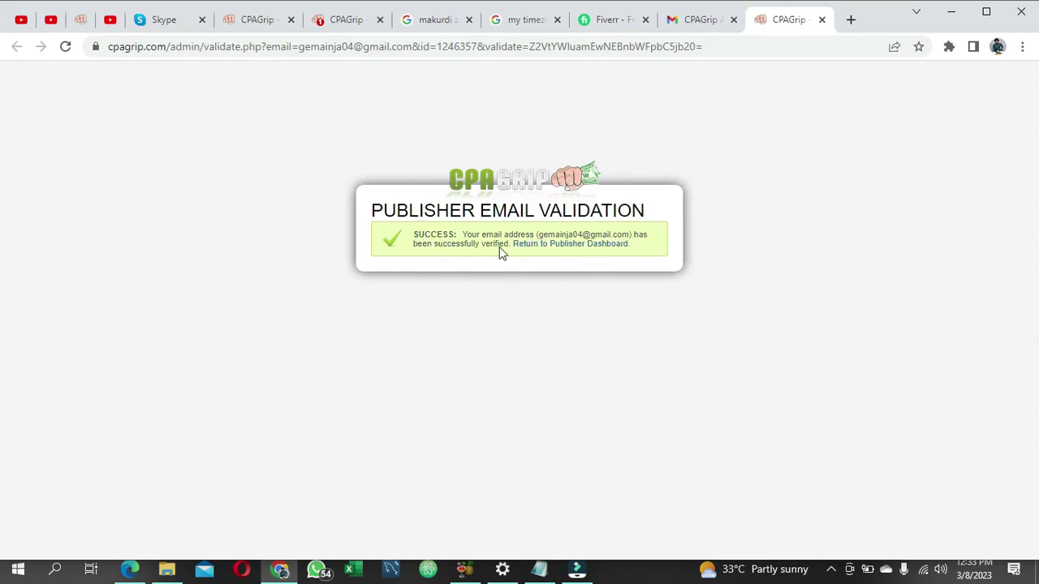
Step: Return to the publisher dashboard and scroll through its offer lists and notices
{"action": "left_click", "coordinate": [592, 246]}
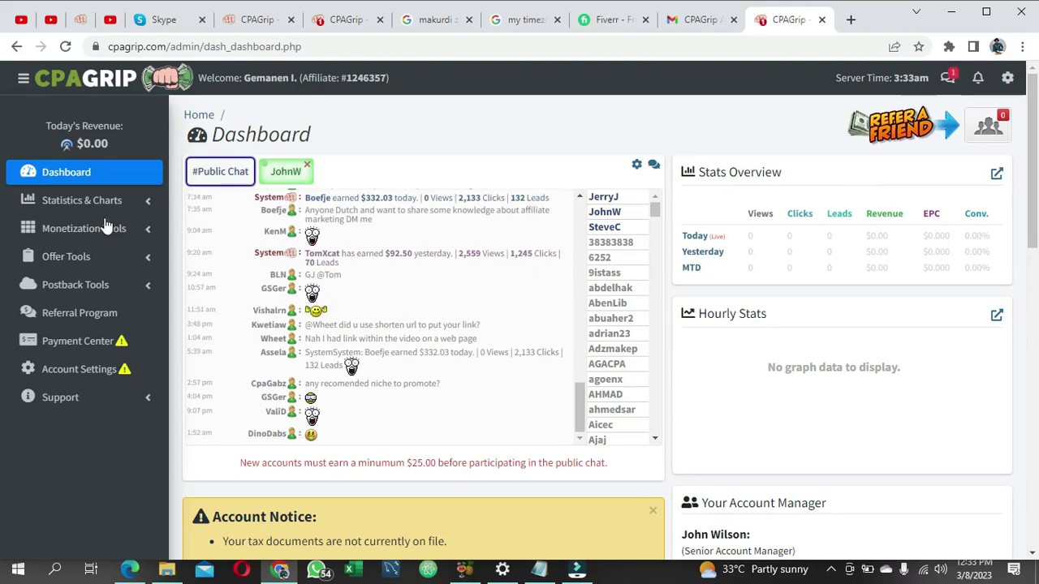
{"action": "scroll", "coordinate": [447, 239], "scroll_direction": "down", "scroll_amount": 3}
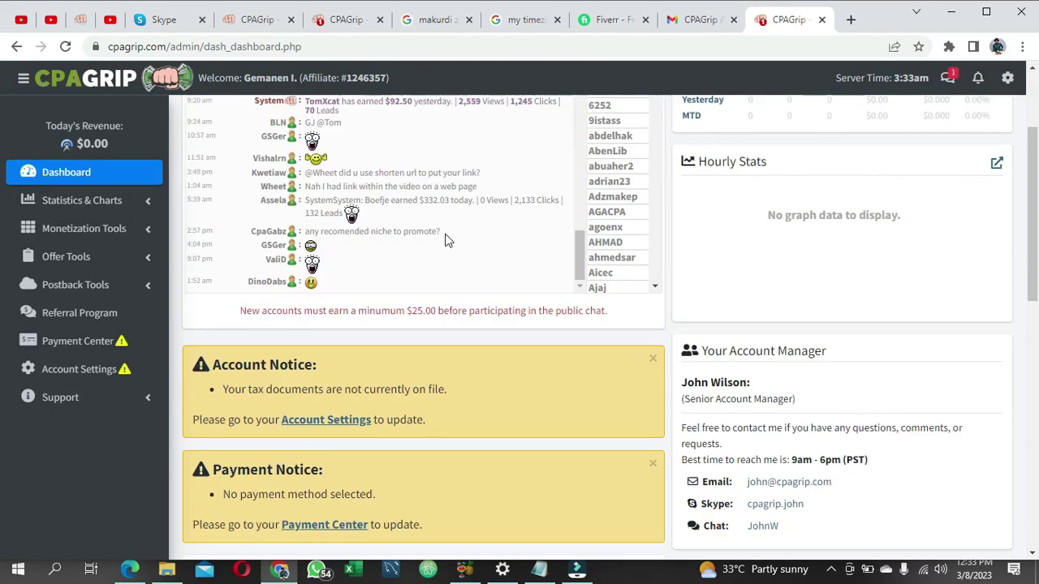
{"action": "scroll", "coordinate": [430, 366], "scroll_direction": "down", "scroll_amount": 4}
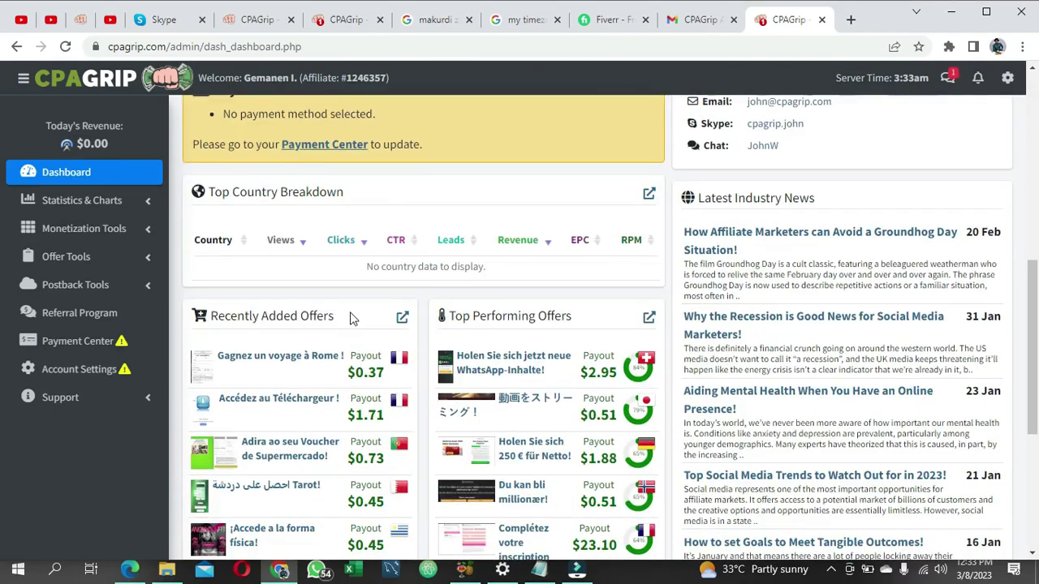
{"action": "scroll", "coordinate": [438, 256], "scroll_direction": "up", "scroll_amount": 3}
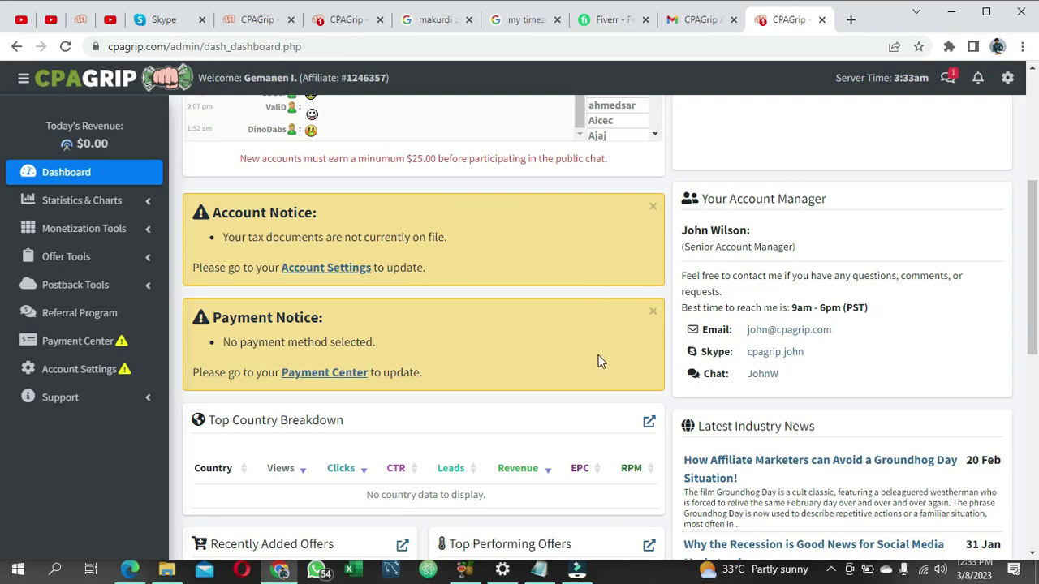
{"action": "scroll", "coordinate": [598, 357], "scroll_direction": "down", "scroll_amount": 1}
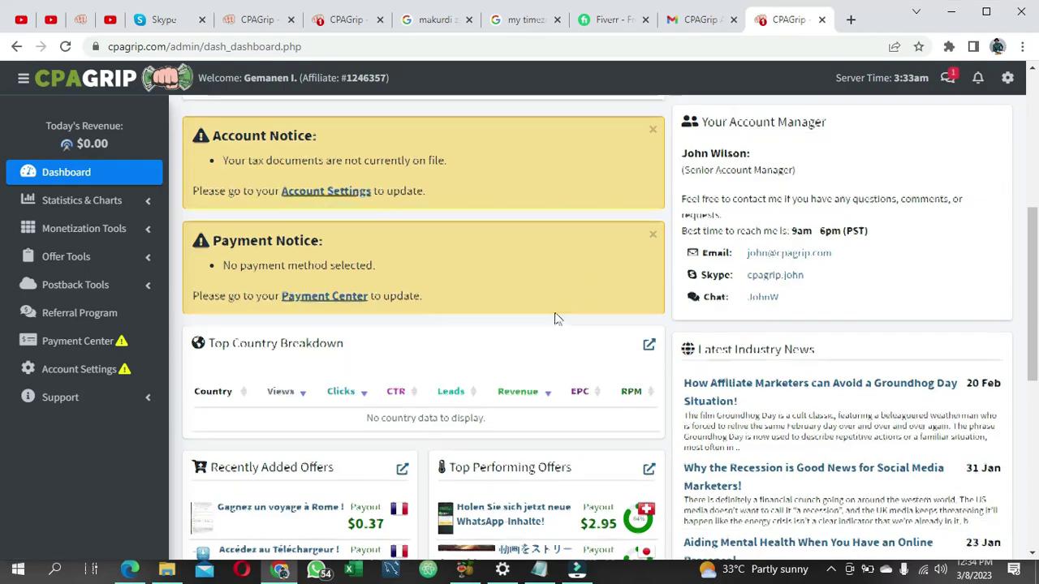
{"action": "scroll", "coordinate": [560, 324], "scroll_direction": "down", "scroll_amount": 5}
{"action": "scroll", "coordinate": [471, 375], "scroll_direction": "down", "scroll_amount": 1}
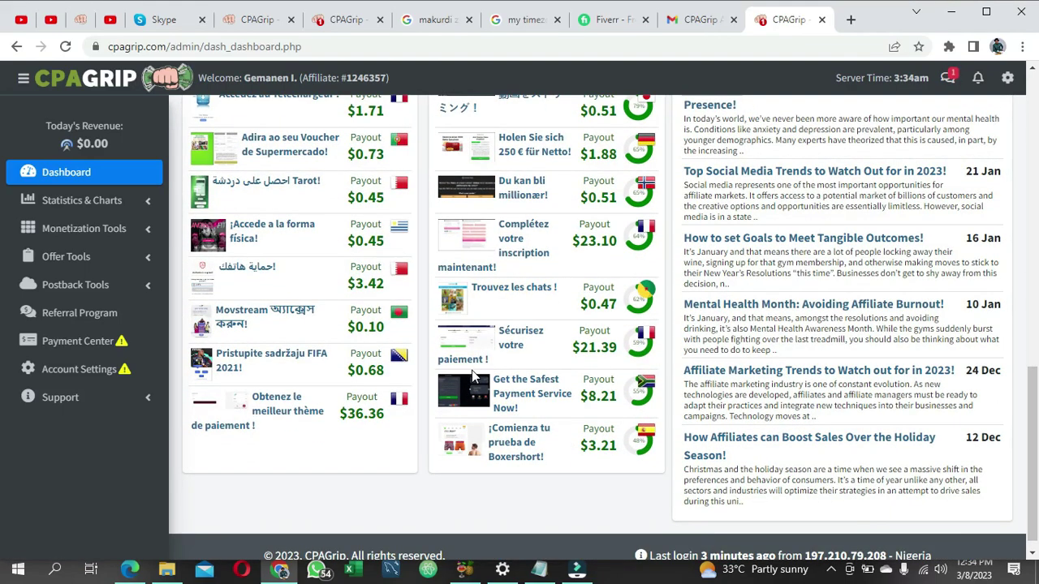
{"action": "scroll", "coordinate": [472, 370], "scroll_direction": "up", "scroll_amount": 2}
{"action": "scroll", "coordinate": [473, 376], "scroll_direction": "down", "scroll_amount": 1}
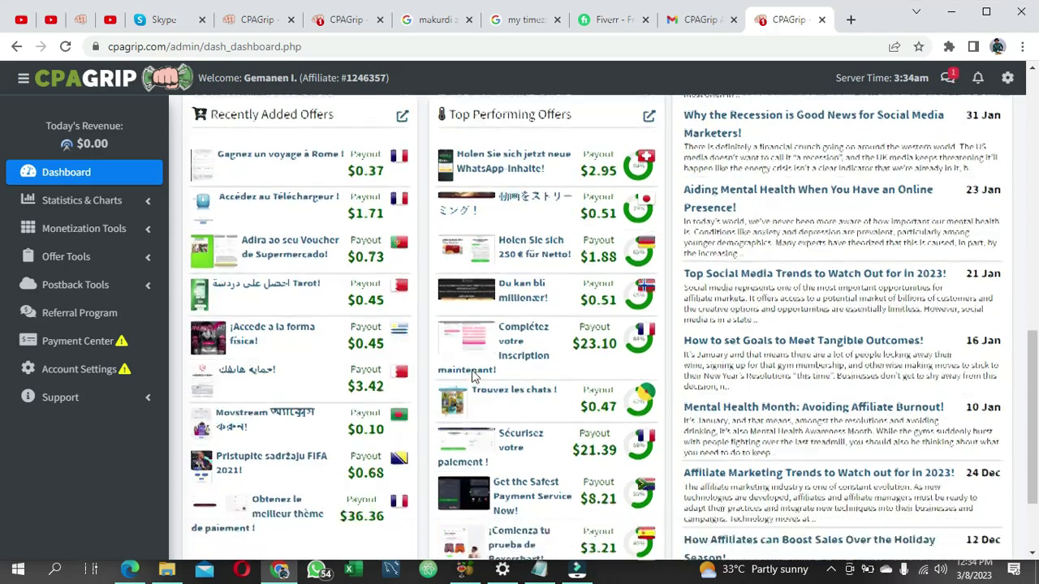
{"action": "scroll", "coordinate": [473, 376], "scroll_direction": "down", "scroll_amount": 1}
{"action": "scroll", "coordinate": [478, 378], "scroll_direction": "up", "scroll_amount": 2}
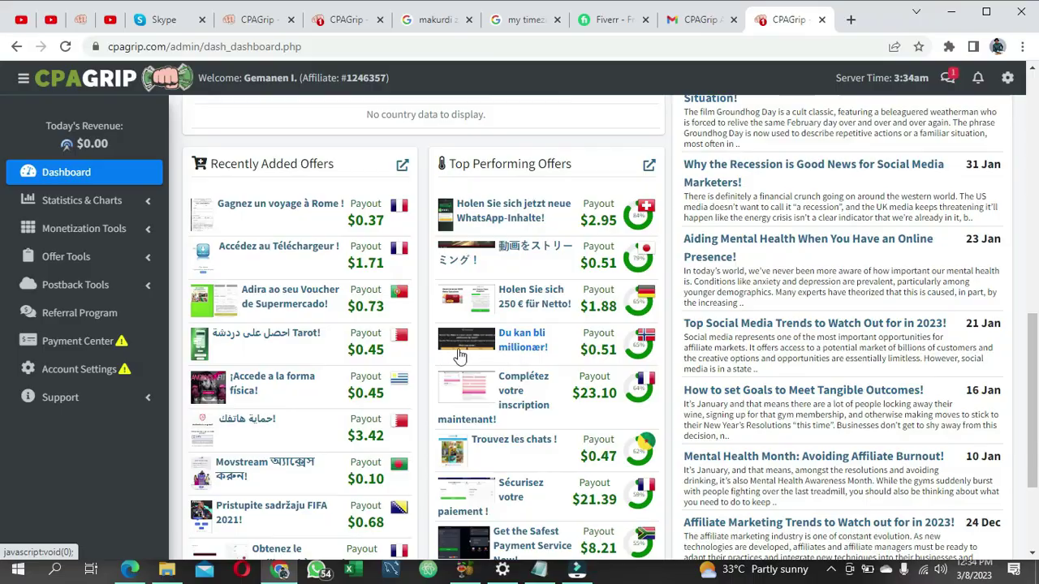
{"action": "scroll", "coordinate": [417, 357], "scroll_direction": "up", "scroll_amount": 1}
{"action": "scroll", "coordinate": [417, 357], "scroll_direction": "up", "scroll_amount": 3}
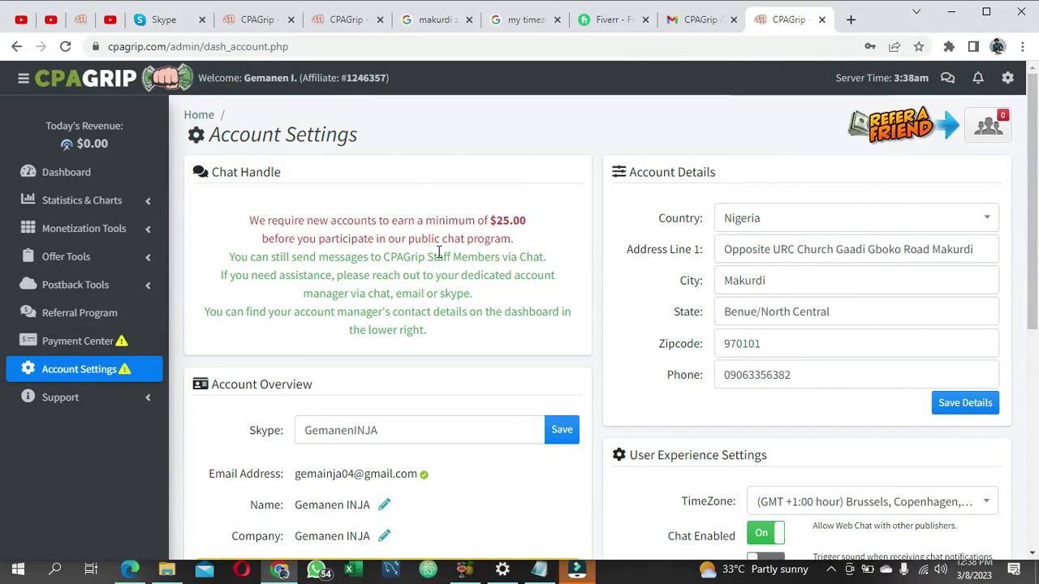
Step: Scroll past the tax-document section and click into the Old and New Password fields
{"action": "scroll", "coordinate": [438, 260], "scroll_direction": "down", "scroll_amount": 2}
{"action": "scroll", "coordinate": [348, 366], "scroll_direction": "down", "scroll_amount": 2}
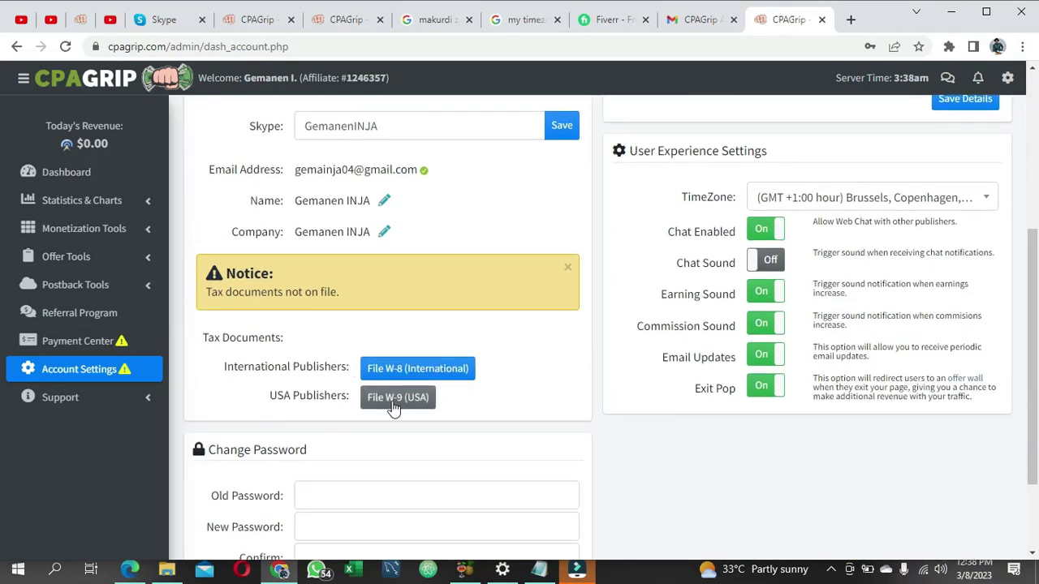
{"action": "scroll", "coordinate": [329, 376], "scroll_direction": "down", "scroll_amount": 2}
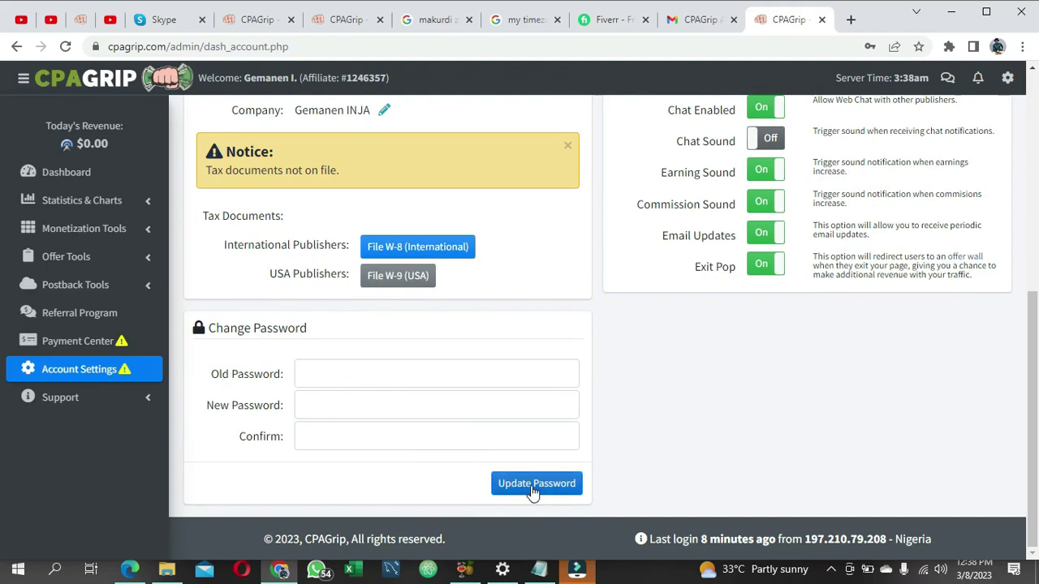
{"action": "left_click", "coordinate": [373, 378]}
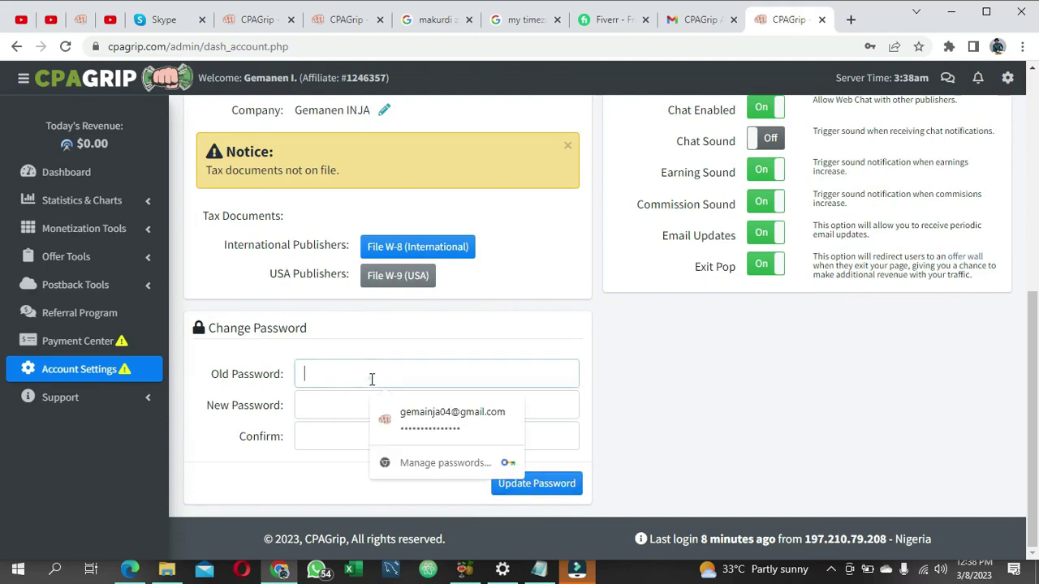
{"action": "left_click", "coordinate": [325, 411]}
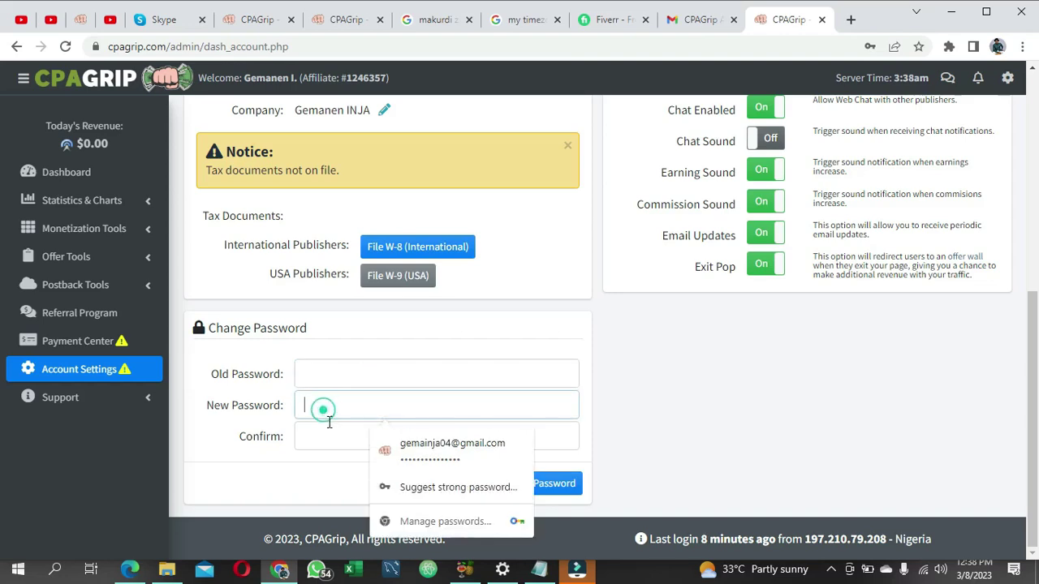
Step: Go to the Payments Center from the sidebar
{"action": "scroll", "coordinate": [728, 422], "scroll_direction": "up", "scroll_amount": 3}
{"action": "scroll", "coordinate": [728, 422], "scroll_direction": "up", "scroll_amount": 3}
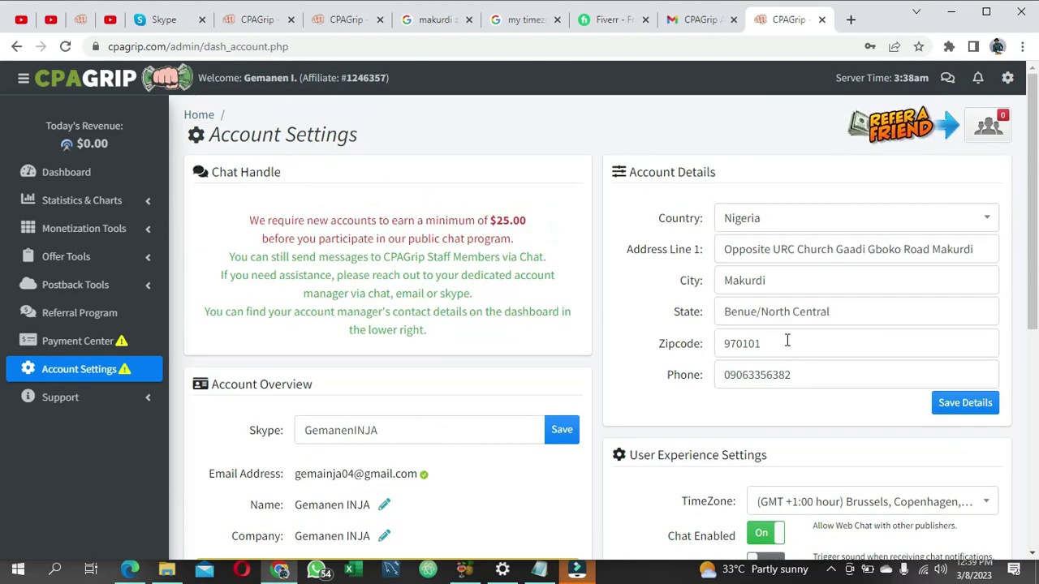
{"action": "scroll", "coordinate": [695, 382], "scroll_direction": "down", "scroll_amount": 5}
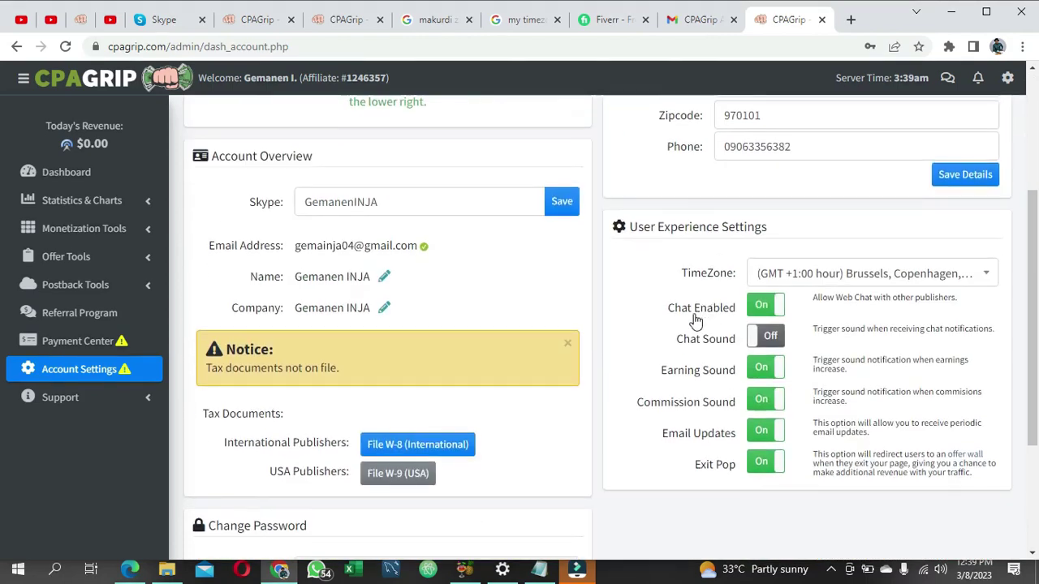
{"action": "left_click", "coordinate": [94, 341]}
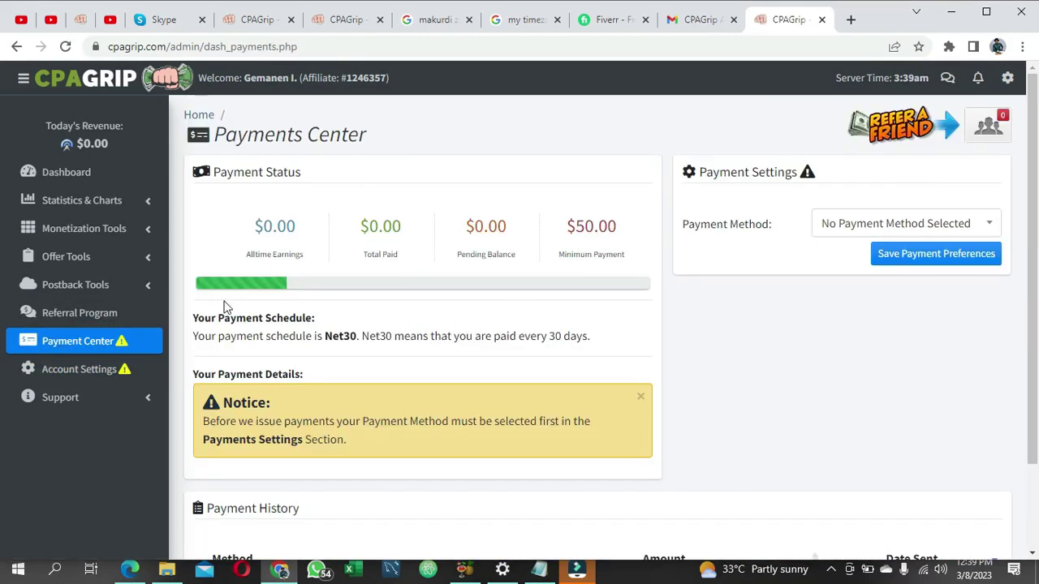
Step: Look over the $0.00 earnings, $50.00 minimum and Payment History, then list the payment methods
{"action": "mouse_move", "coordinate": [314, 238]}
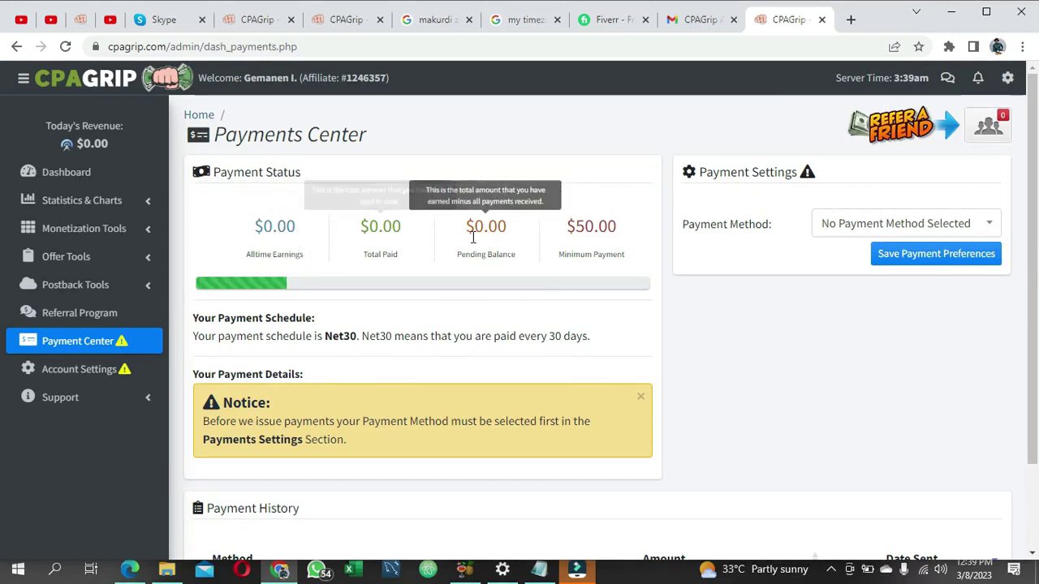
{"action": "mouse_move", "coordinate": [593, 244]}
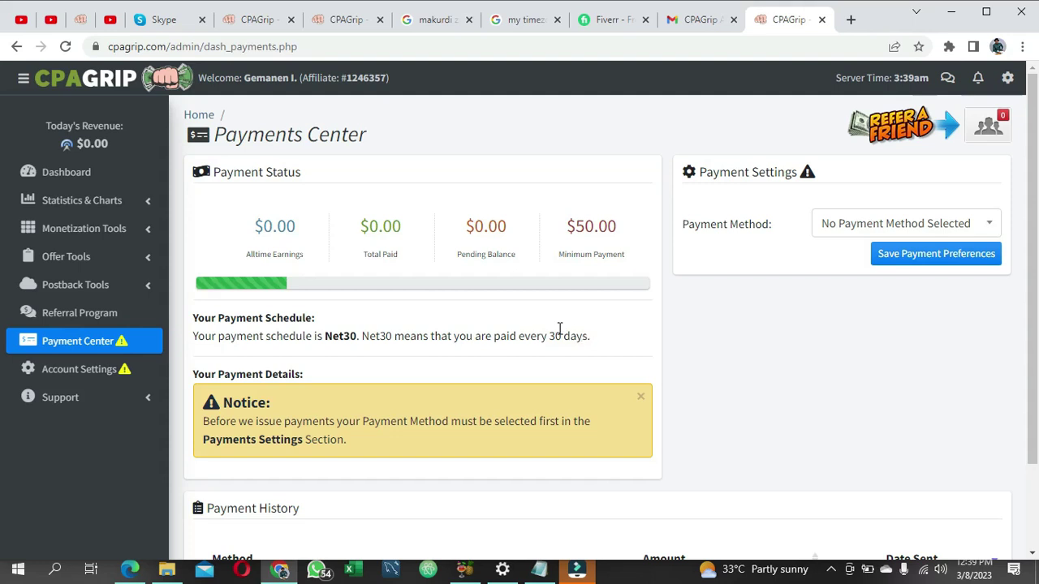
{"action": "scroll", "coordinate": [475, 325], "scroll_direction": "down", "scroll_amount": 1}
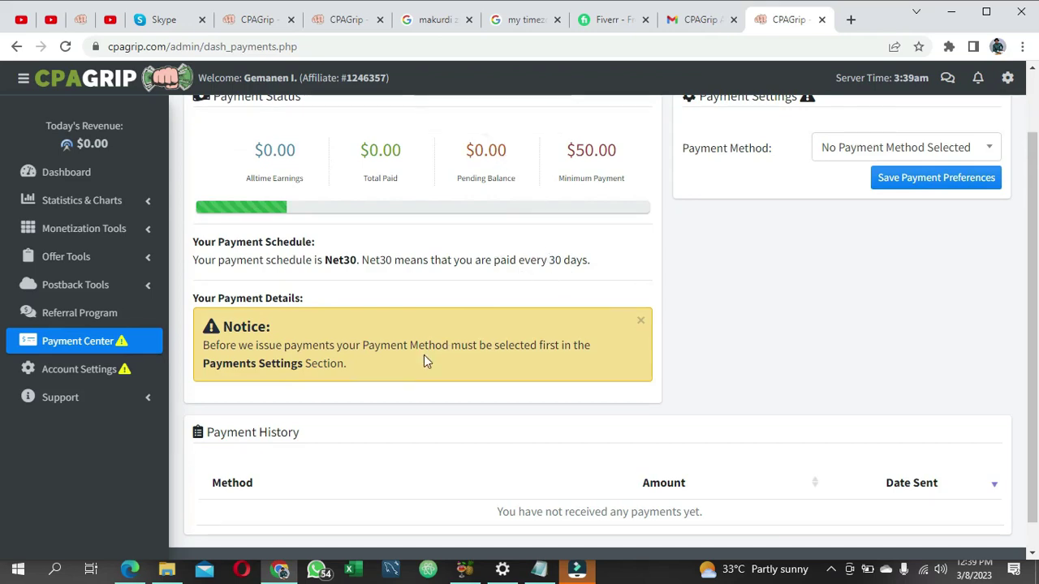
{"action": "scroll", "coordinate": [425, 361], "scroll_direction": "down", "scroll_amount": 1}
{"action": "scroll", "coordinate": [724, 388], "scroll_direction": "up", "scroll_amount": 2}
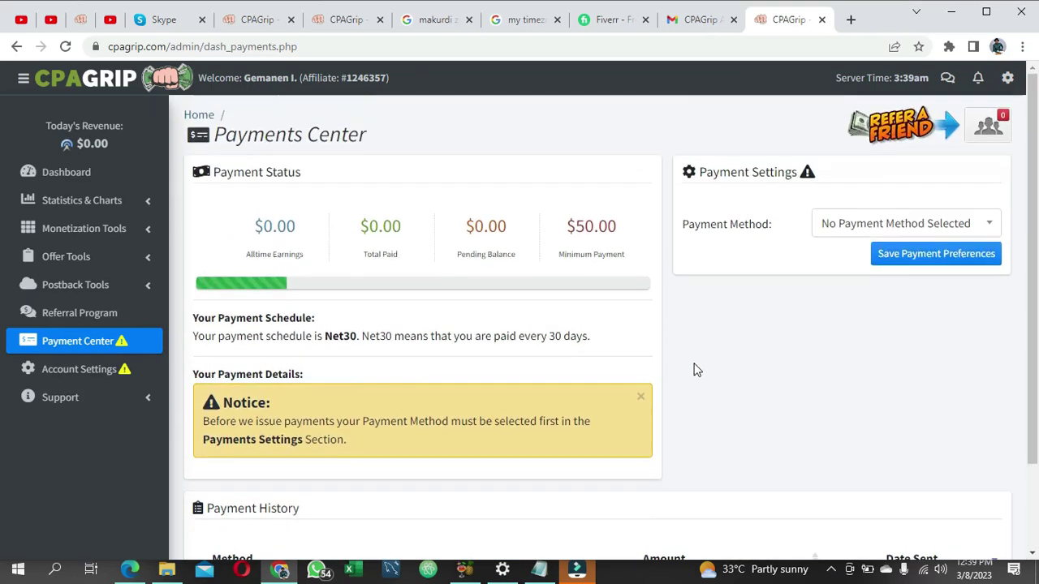
{"action": "left_click", "coordinate": [915, 227]}
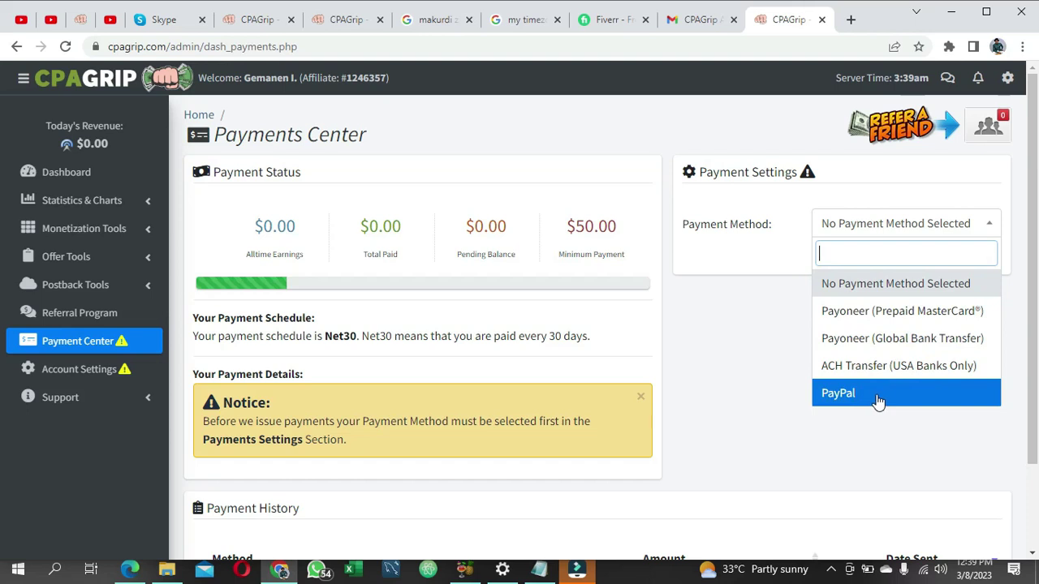
Step: Pick Payoneer (Global Bank Transfer), then try PayPal as the payment method
{"action": "left_click", "coordinate": [898, 340]}
{"action": "scroll", "coordinate": [860, 321], "scroll_direction": "down", "scroll_amount": 3}
{"action": "scroll", "coordinate": [862, 327], "scroll_direction": "up", "scroll_amount": 2}
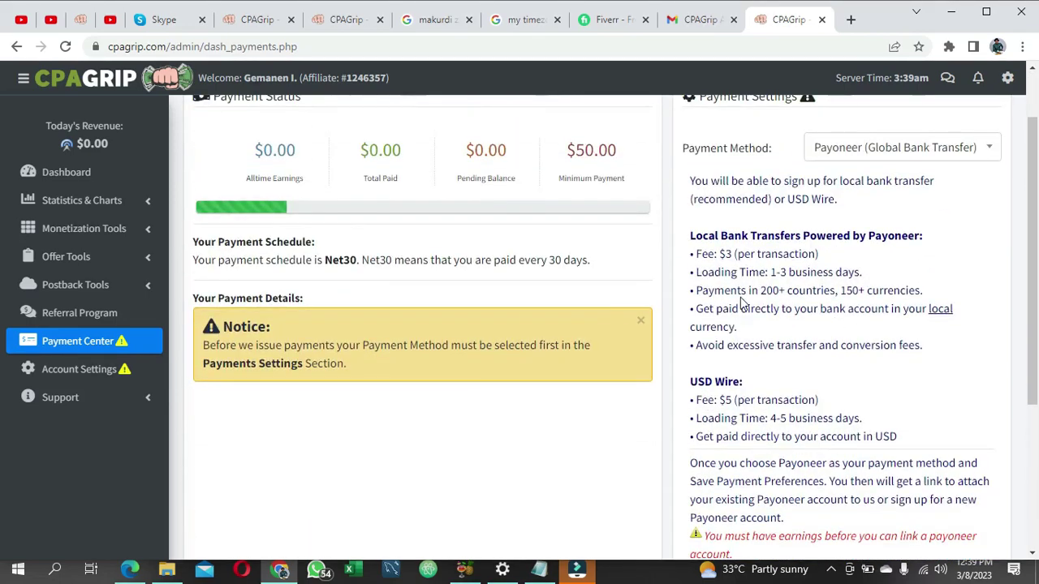
{"action": "scroll", "coordinate": [814, 309], "scroll_direction": "down", "scroll_amount": 3}
{"action": "scroll", "coordinate": [816, 308], "scroll_direction": "up", "scroll_amount": 4}
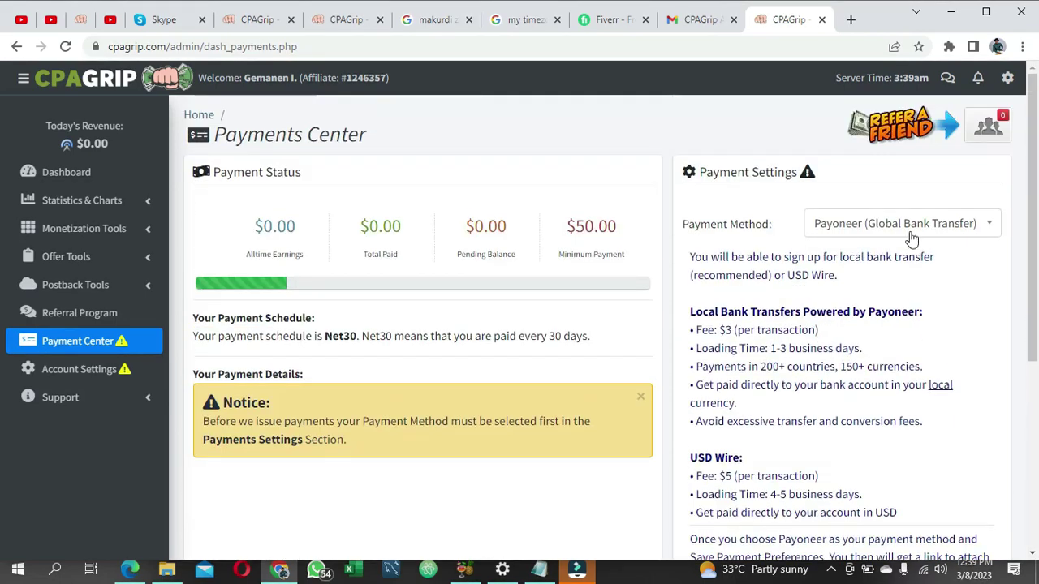
{"action": "left_click", "coordinate": [943, 227]}
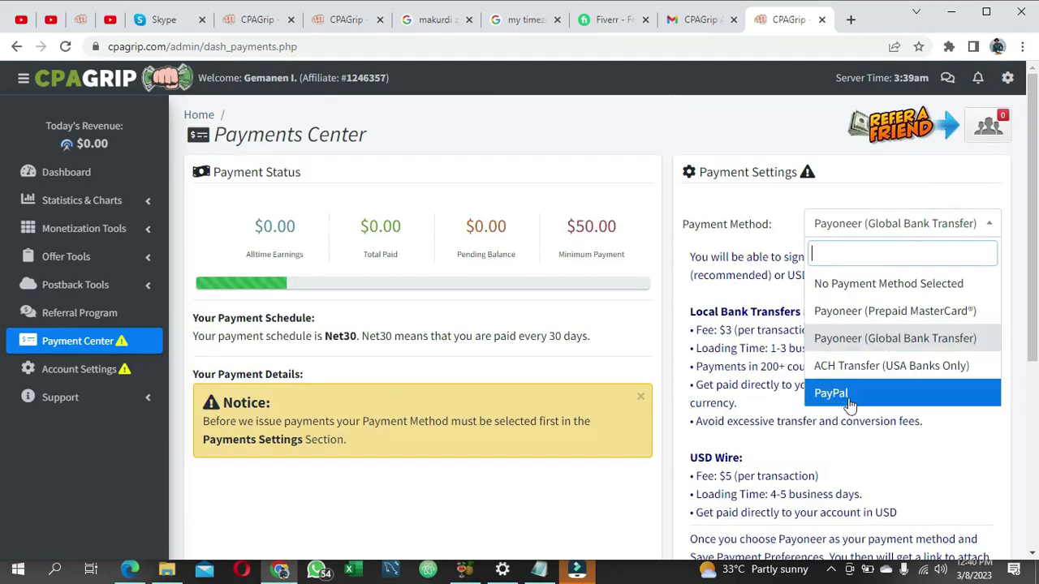
{"action": "left_click", "coordinate": [850, 393]}
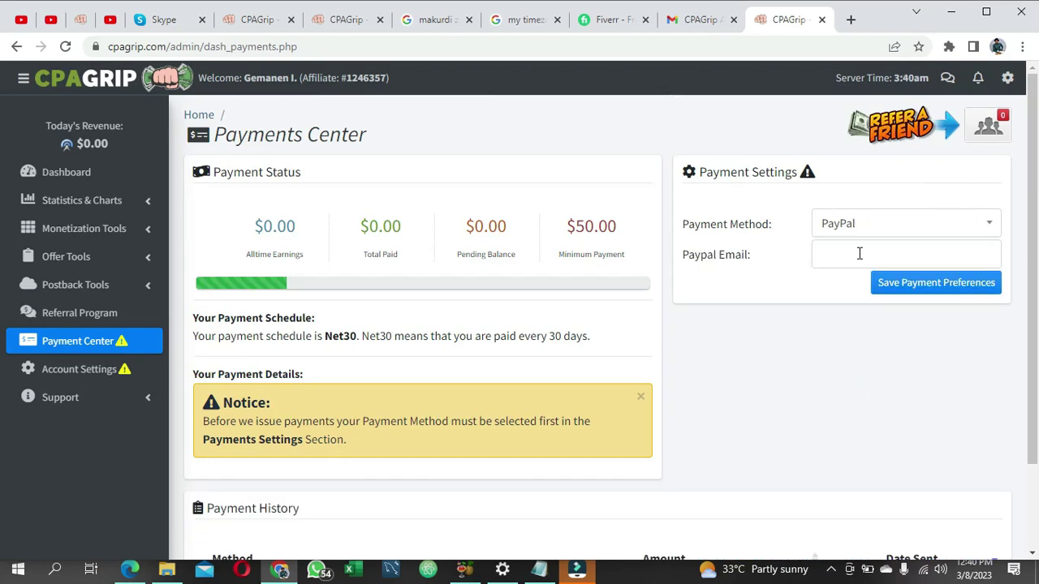
{"action": "left_click", "coordinate": [944, 224]}
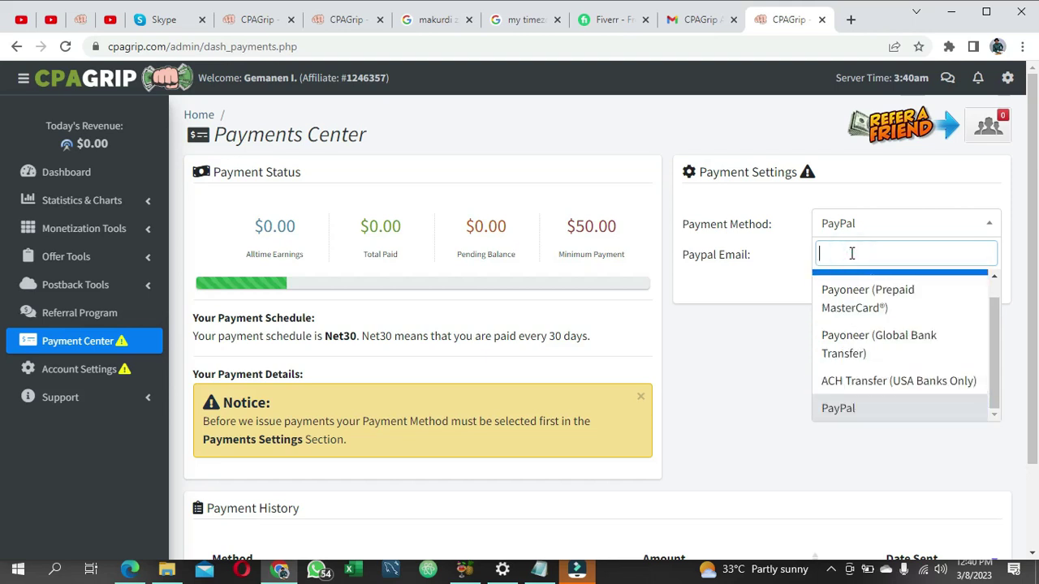
{"action": "left_click", "coordinate": [772, 340]}
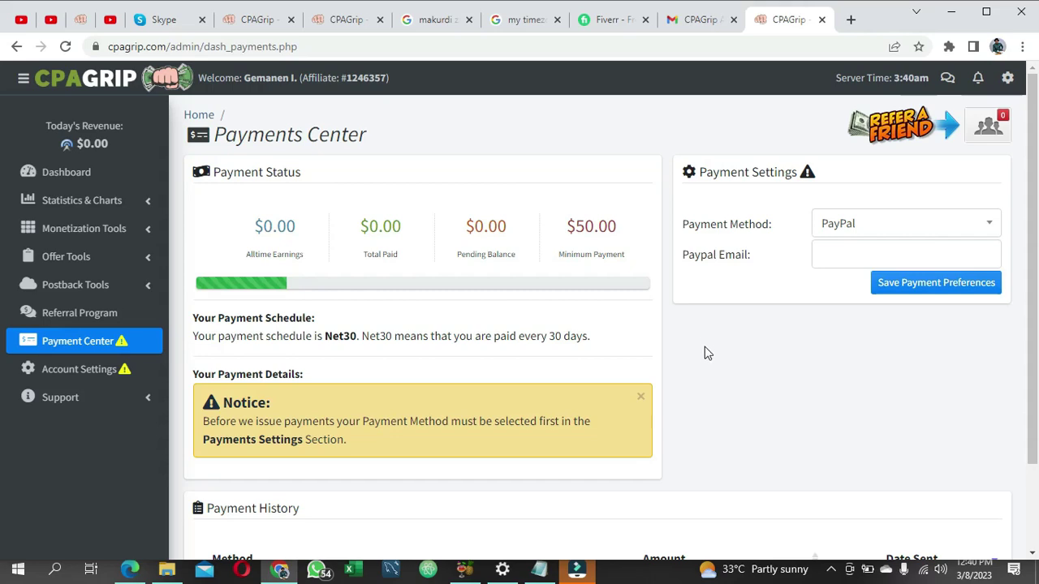
Step: Reselect Payoneer (Global Bank Transfer) and save the payment preferences
{"action": "left_click", "coordinate": [898, 222]}
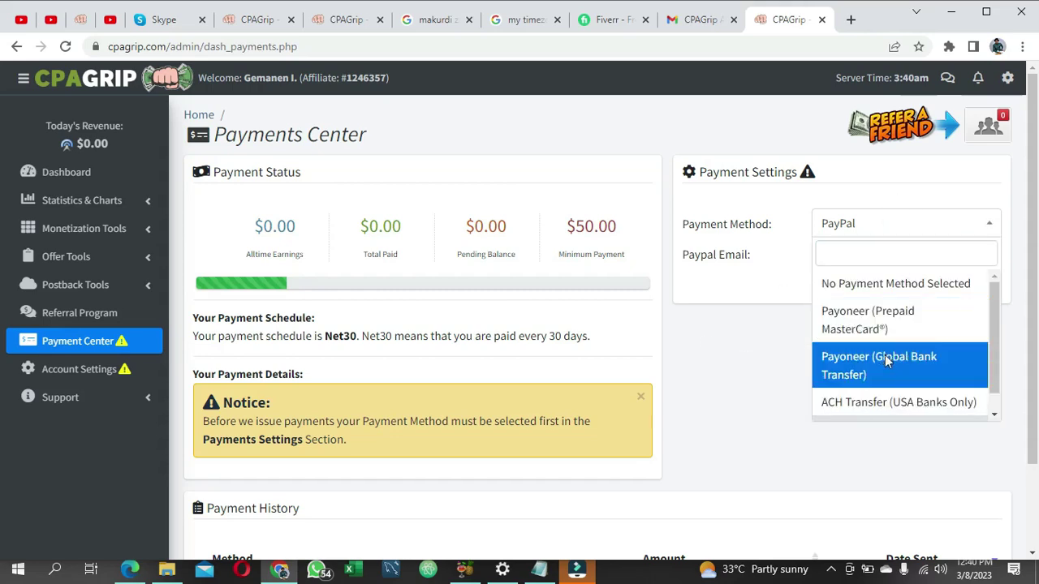
{"action": "left_click", "coordinate": [886, 362]}
{"action": "scroll", "coordinate": [885, 365], "scroll_direction": "down", "scroll_amount": 4}
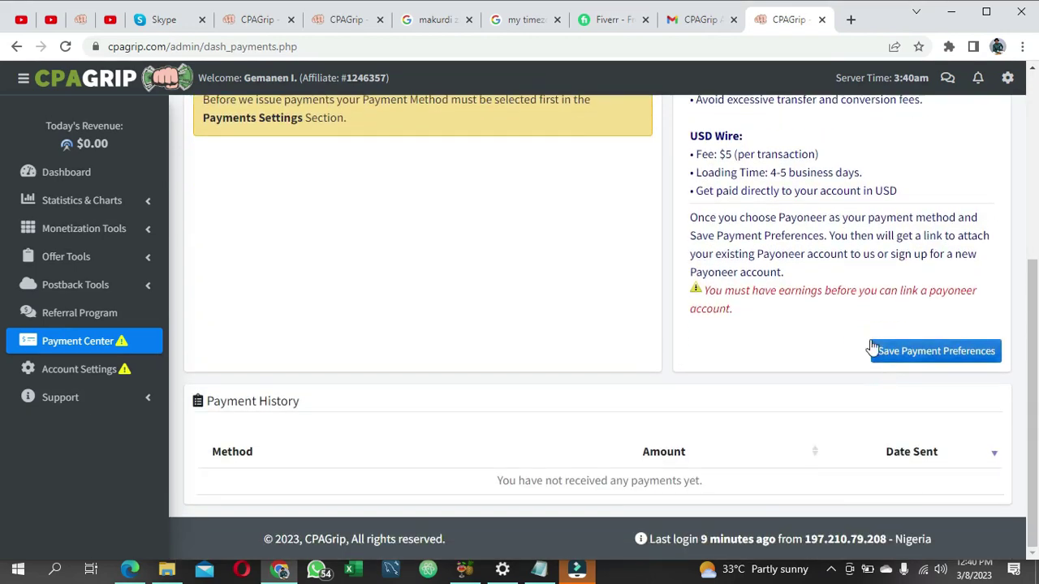
{"action": "left_click", "coordinate": [898, 360]}
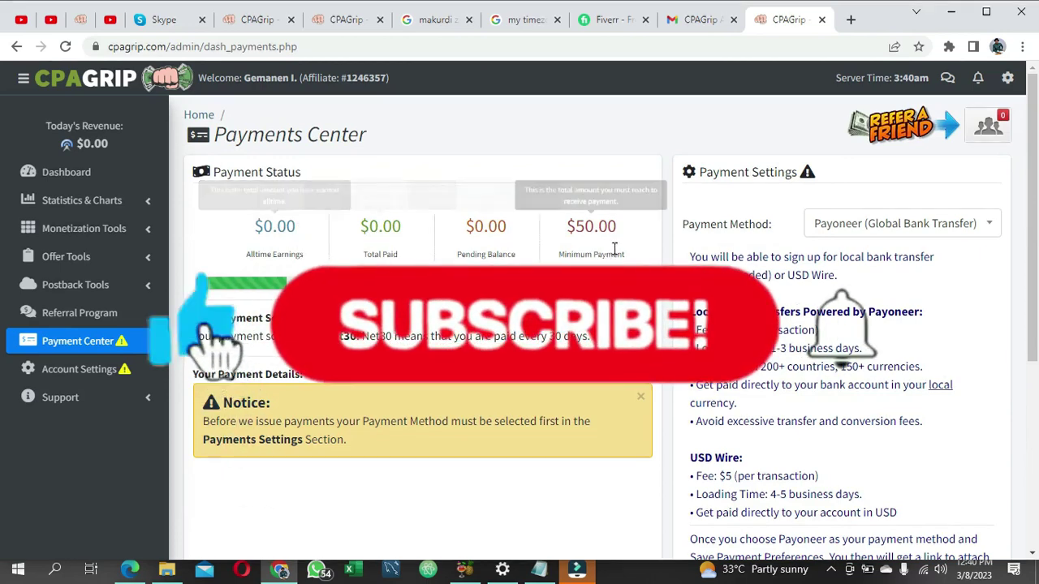
{"action": "scroll", "coordinate": [317, 246], "scroll_direction": "down", "scroll_amount": 3}
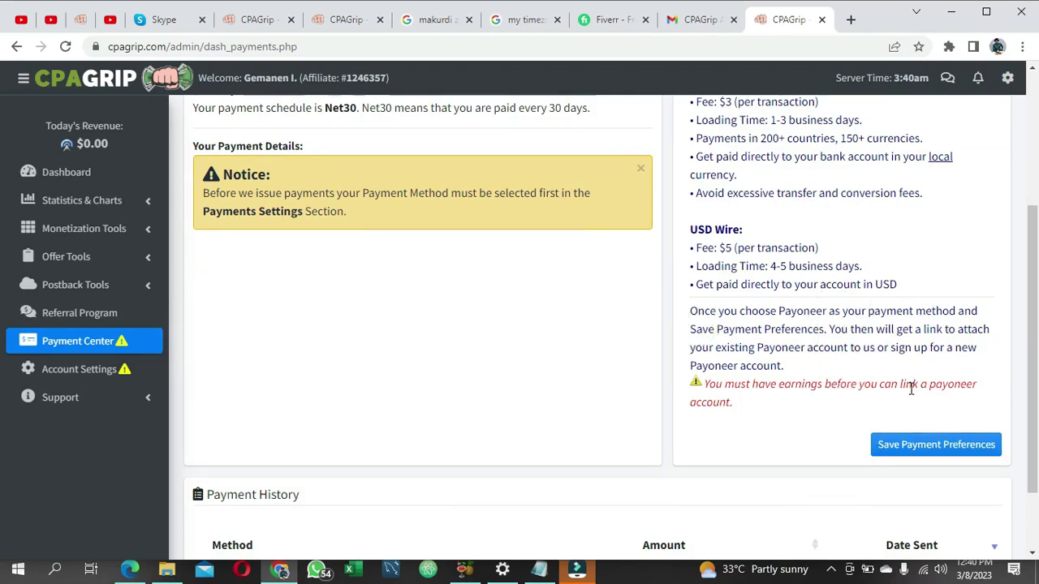
{"action": "scroll", "coordinate": [909, 381], "scroll_direction": "up", "scroll_amount": 3}
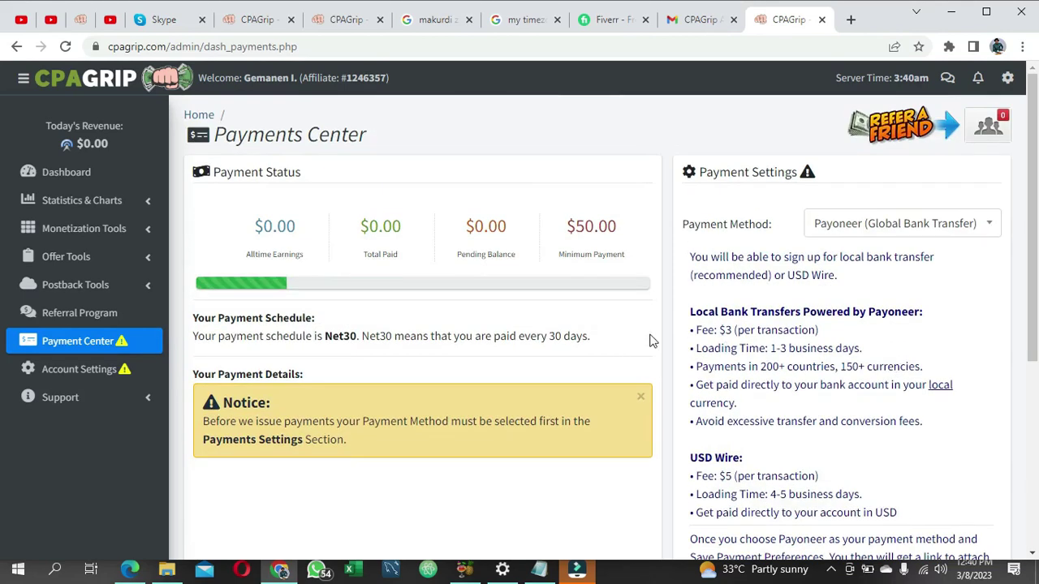
Step: Open the Referral Program page under monetization tools and copy the referral signup link
{"action": "left_click", "coordinate": [83, 230]}
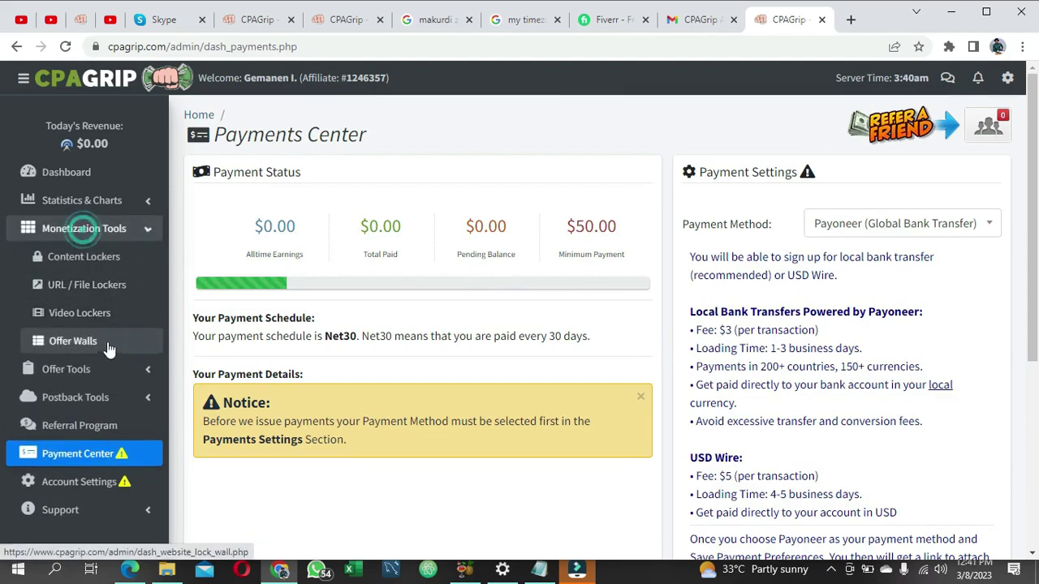
{"action": "left_click", "coordinate": [95, 437]}
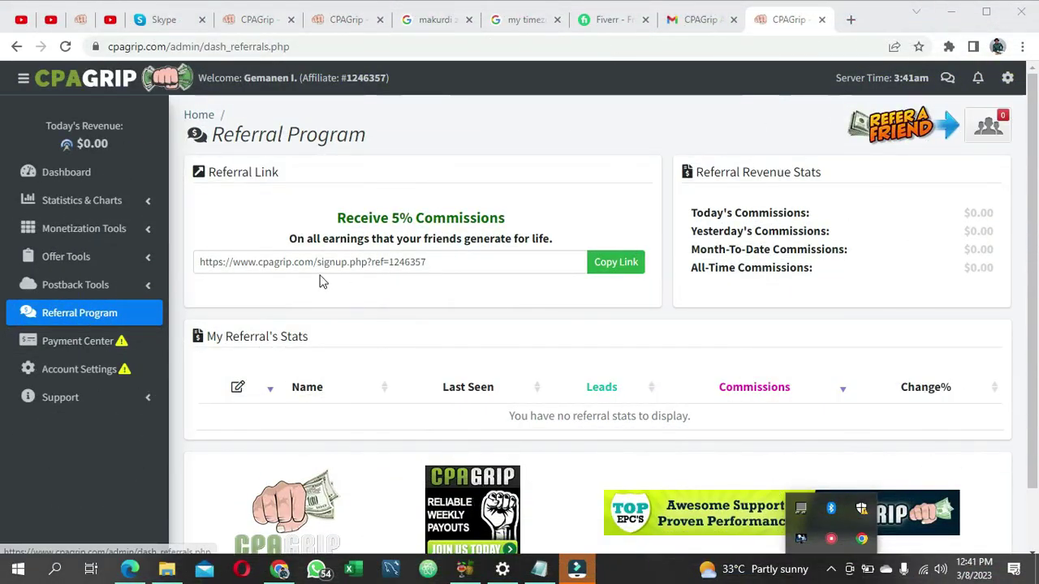
{"action": "left_click", "coordinate": [610, 266]}
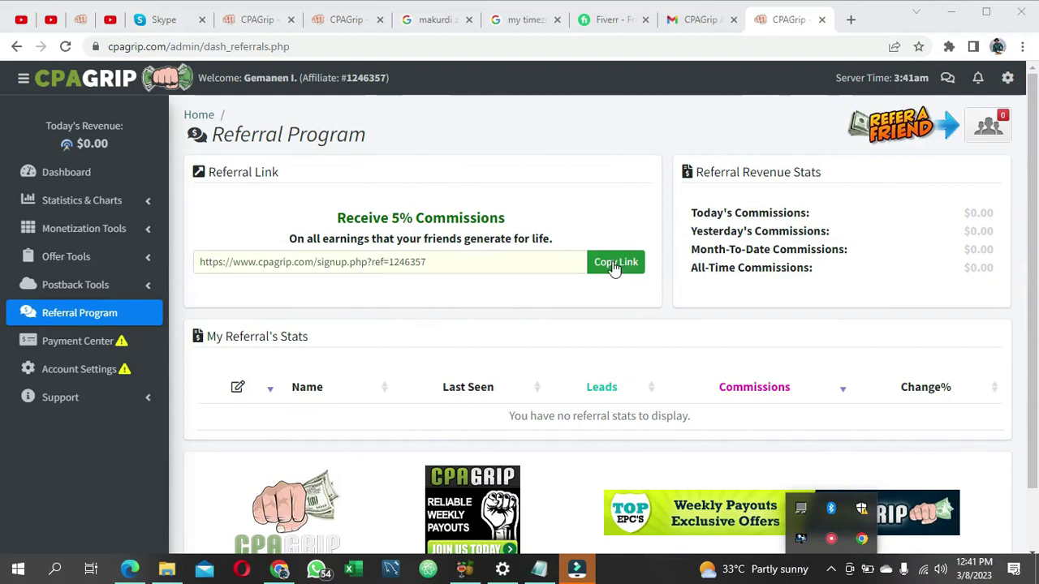